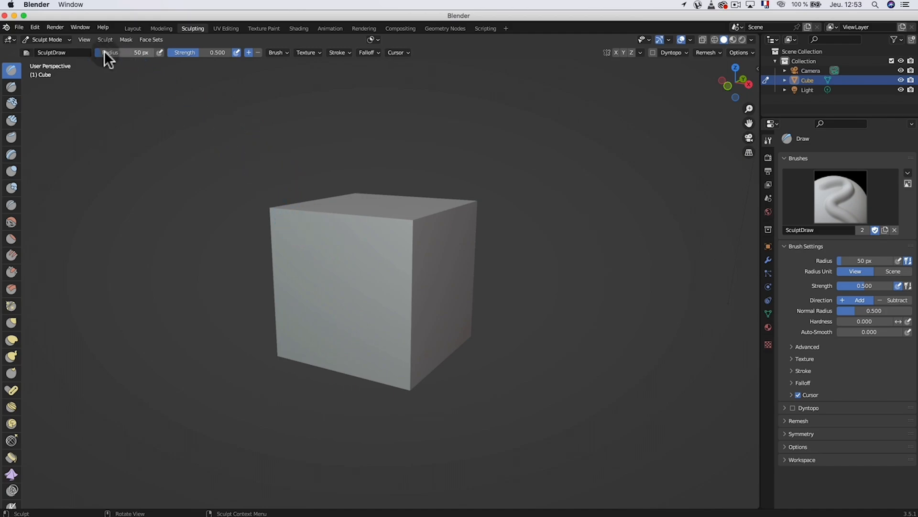
Step: Resize the Draw brush several times over the cube, finishing with a radius of 141 px
left_click_drag(136, 53, 142, 52)
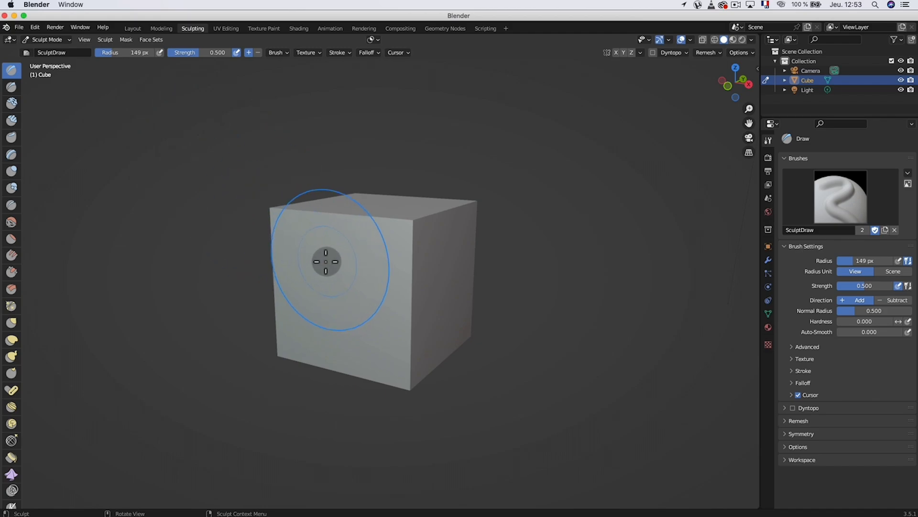
key("f")
left_click(430, 249)
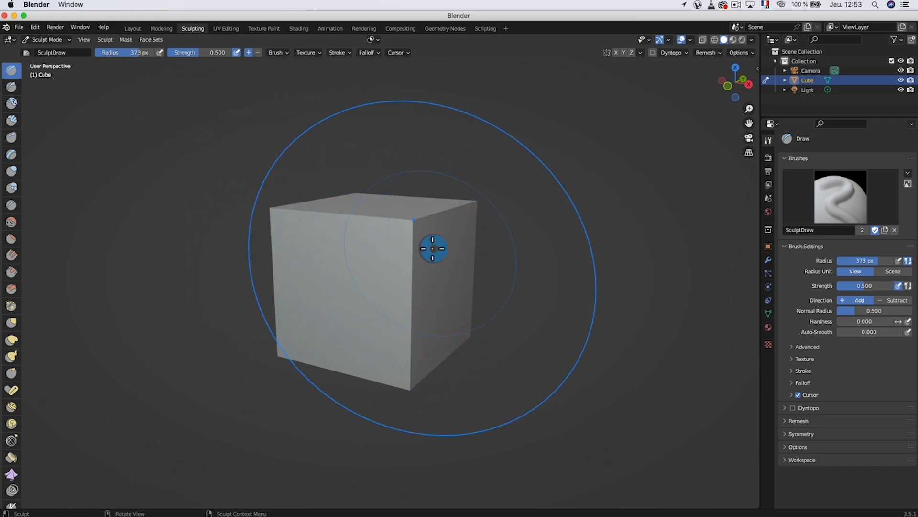
key("f")
left_click(312, 269)
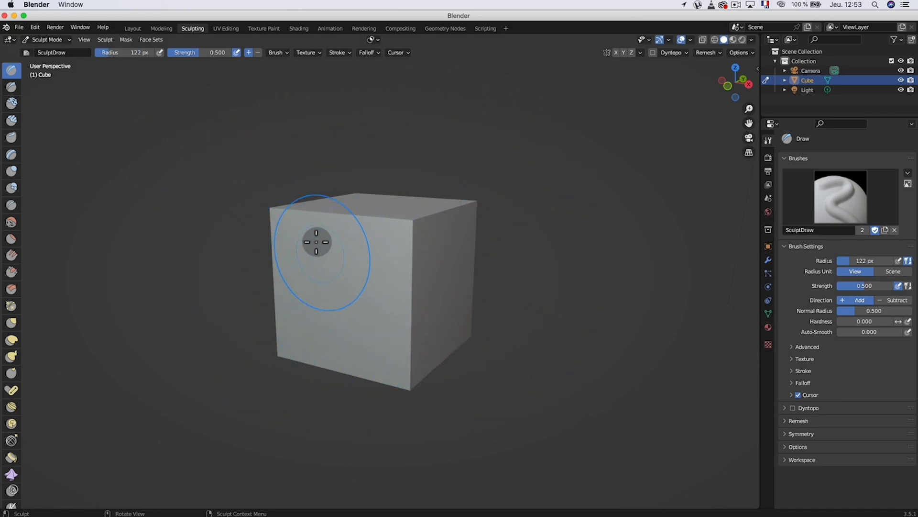
key("f")
left_click(369, 258)
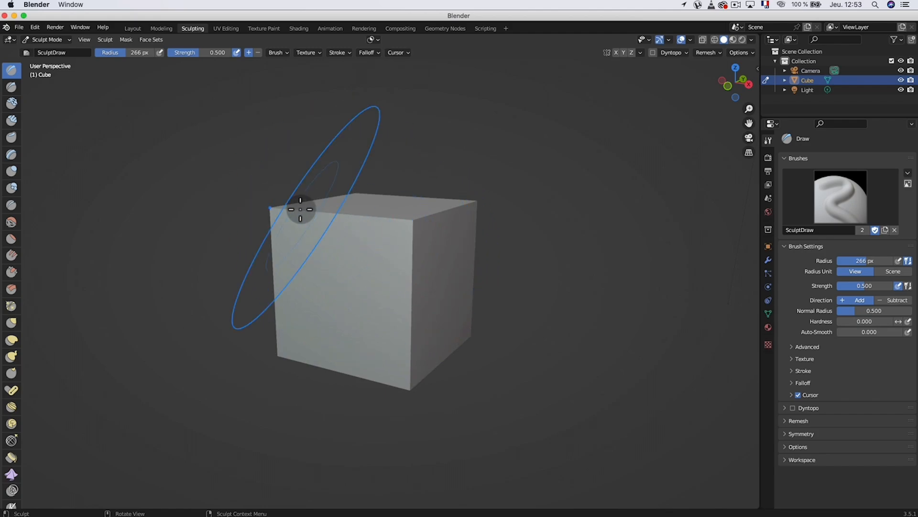
key("f")
left_click(258, 231)
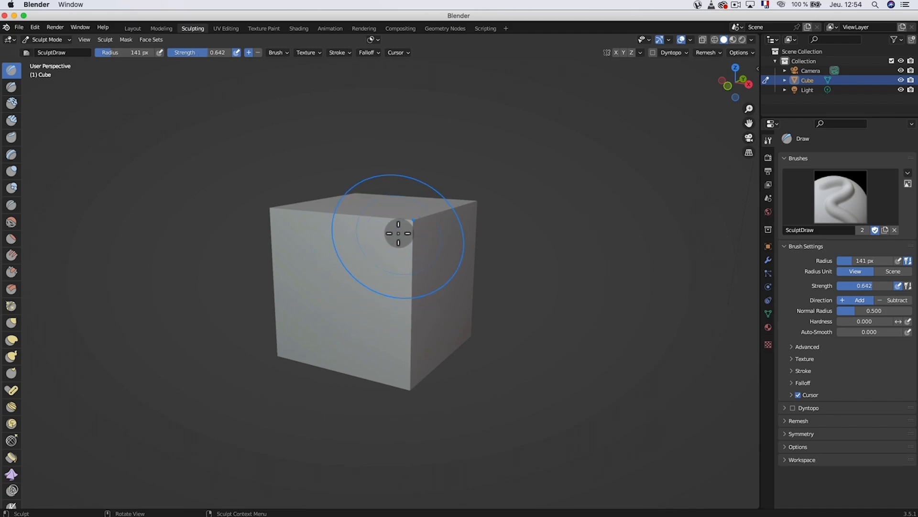
Step: Set the Draw brush's strength to 0.479
left_click_drag(193, 53, 202, 65)
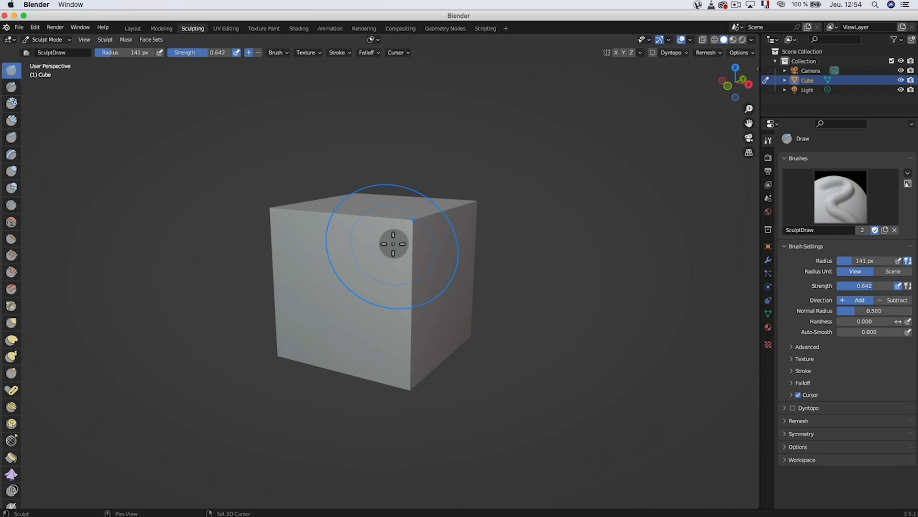
key("shift+f")
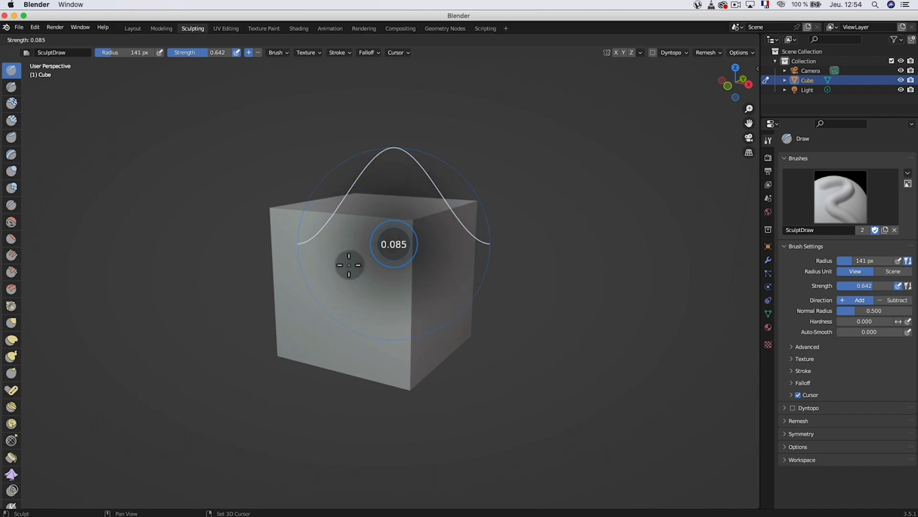
left_click(371, 297)
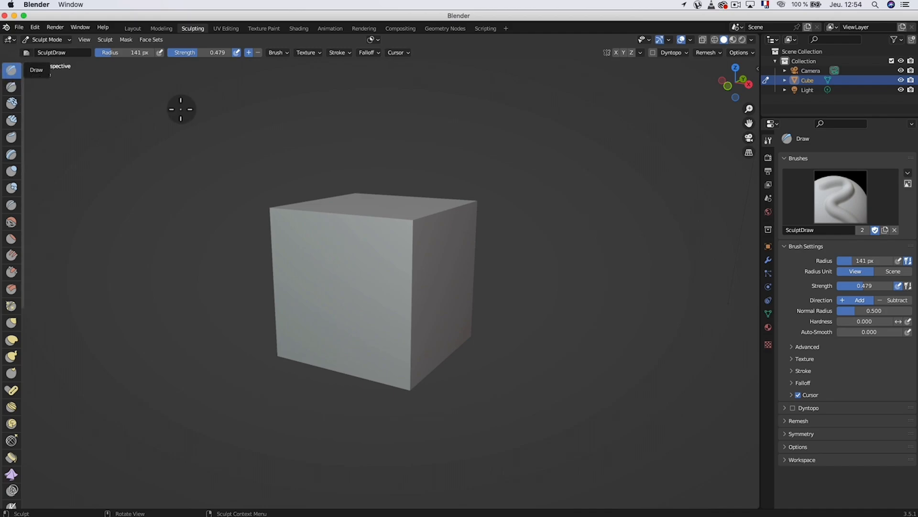
Step: Pull the cube's near upper corner outward with a few Draw brush dabs in the Add direction
left_click(411, 220)
left_click(411, 219)
left_click(418, 217)
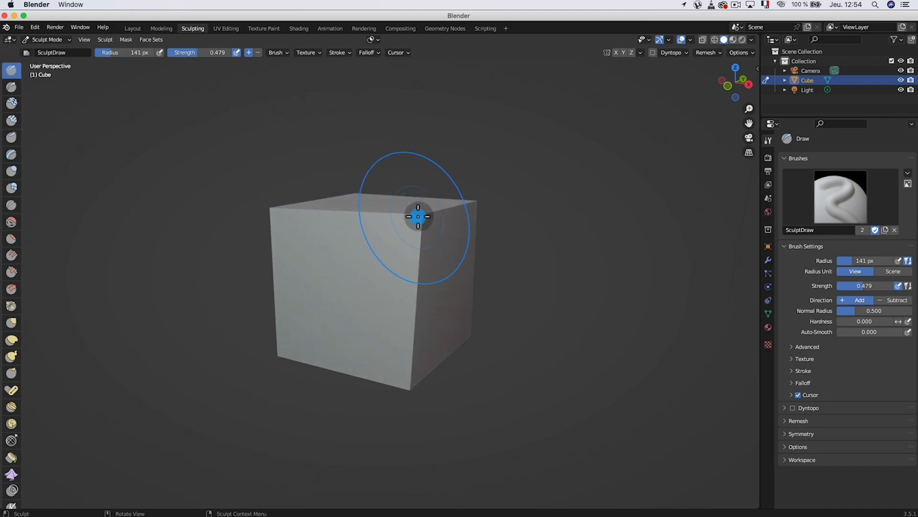
Step: Push the near upper corner inward with the brush in the Subtract direction, and return the brush to Add
left_click(258, 53)
left_click(424, 216)
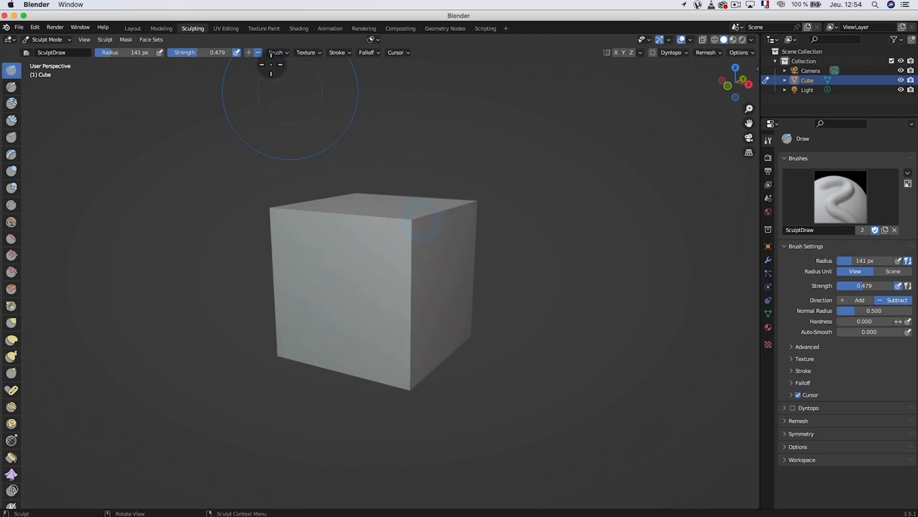
left_click(249, 53)
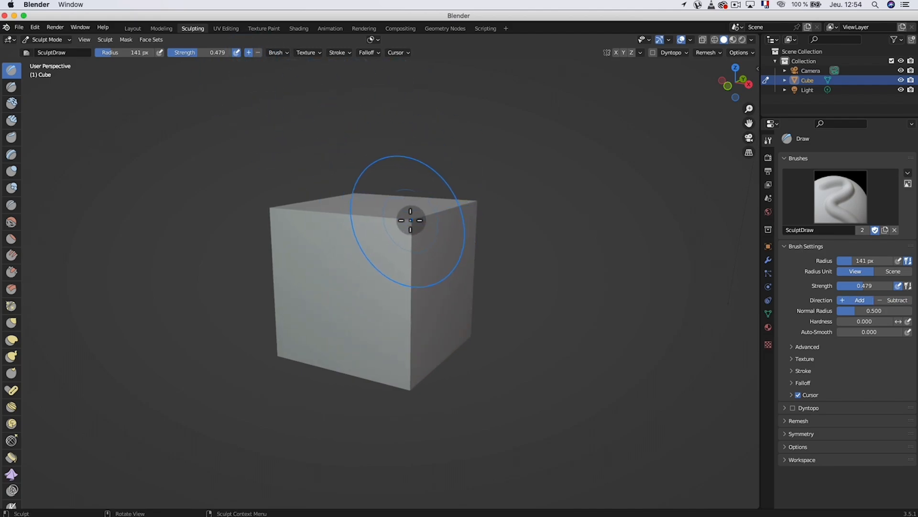
Step: Dab the near upper corner alternately outward and inward, temporarily inverting the Add brush for the inward dabs
left_click(409, 222)
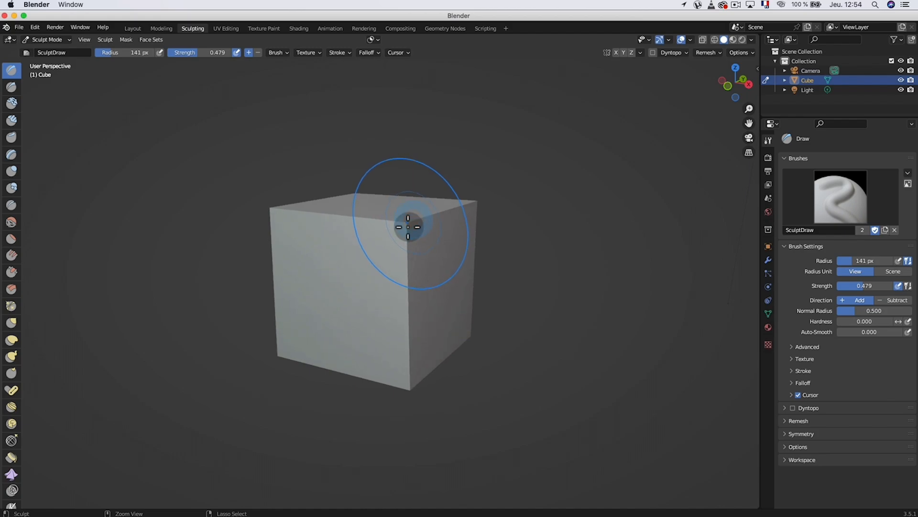
left_click(408, 225)
left_click(409, 225)
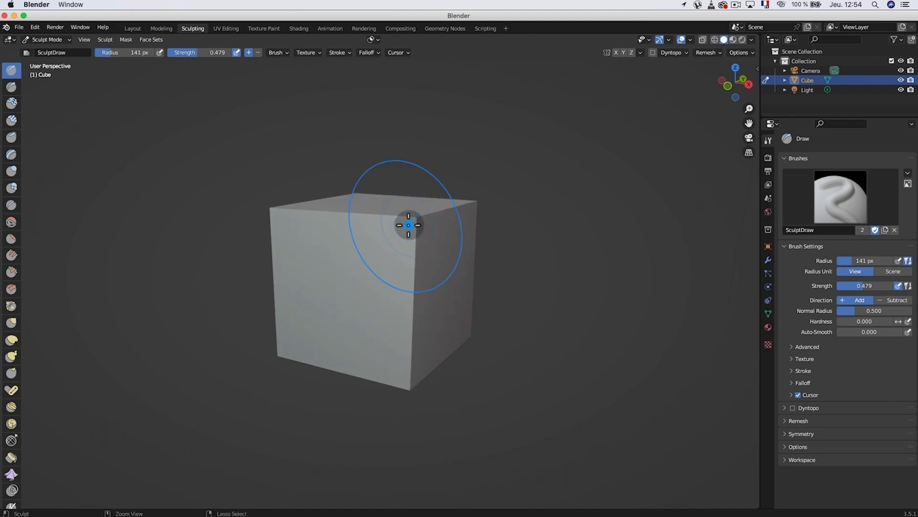
key("super+z")
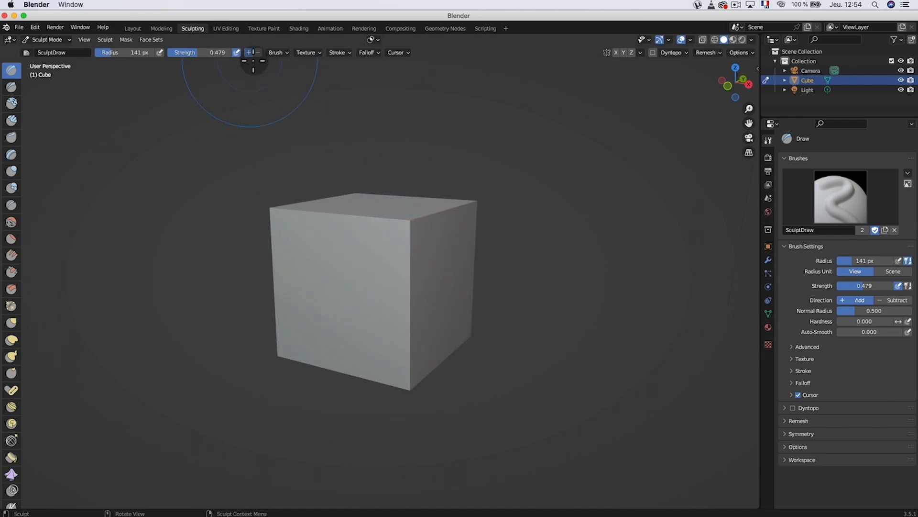
left_click(412, 224)
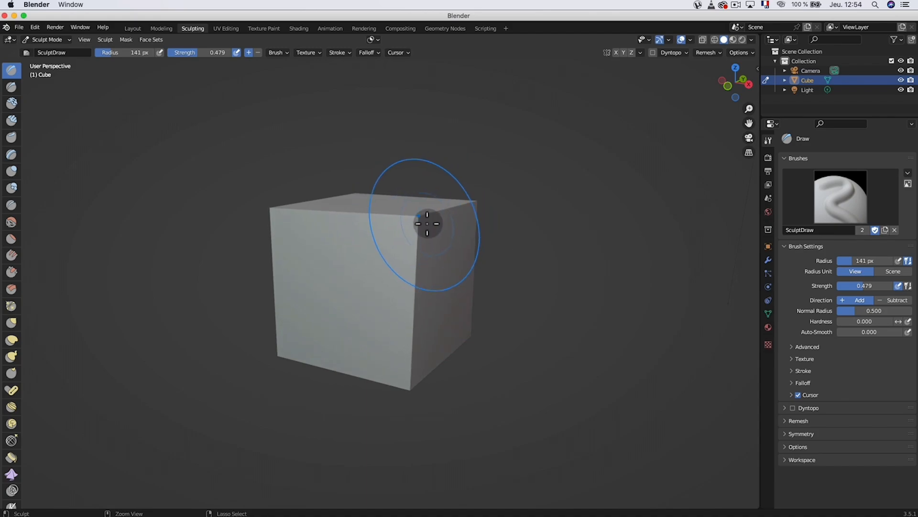
left_click(427, 222, "ctrl")
mouse_move(427, 225)
left_mouse_down("ctrl")
mouse_move(404, 225)
mouse_move(421, 228)
left_mouse_up("ctrl")
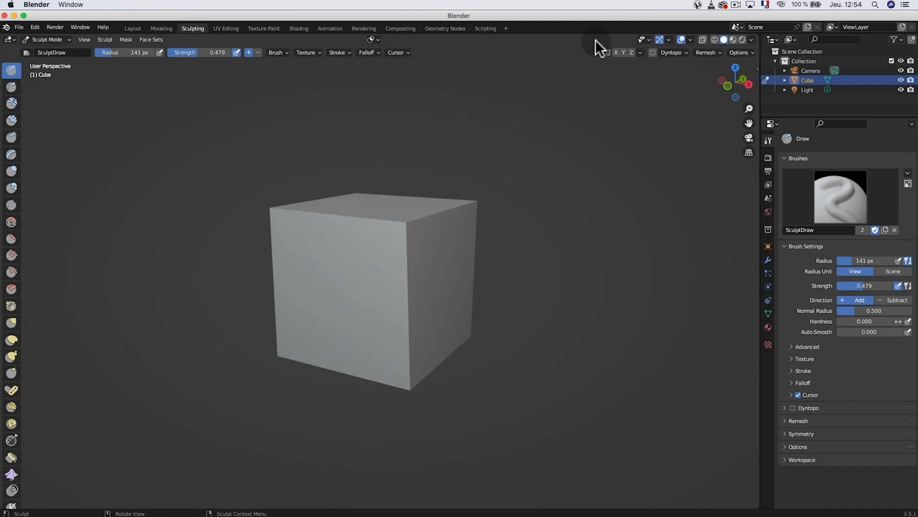
Step: Enable mirror symmetry on the X axis and pull the front face's lower corners outward
left_click(615, 52)
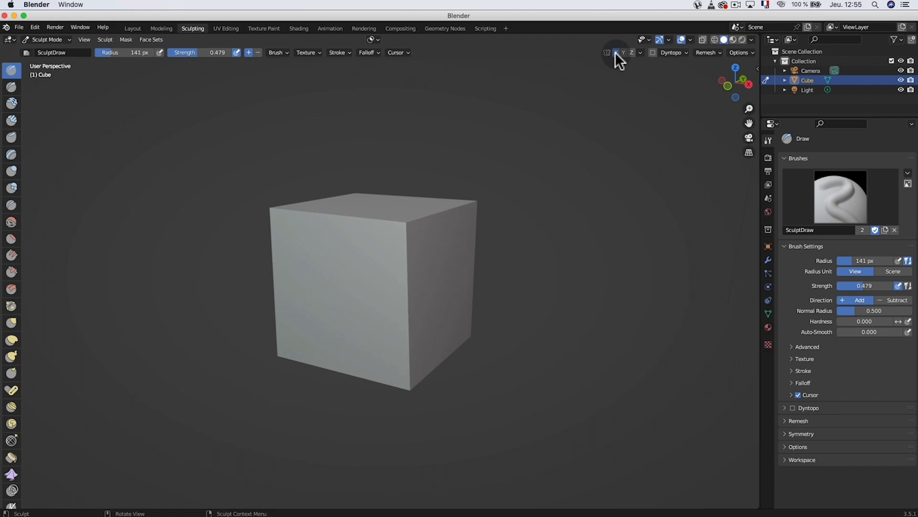
middle_click_drag(390, 202, 445, 236)
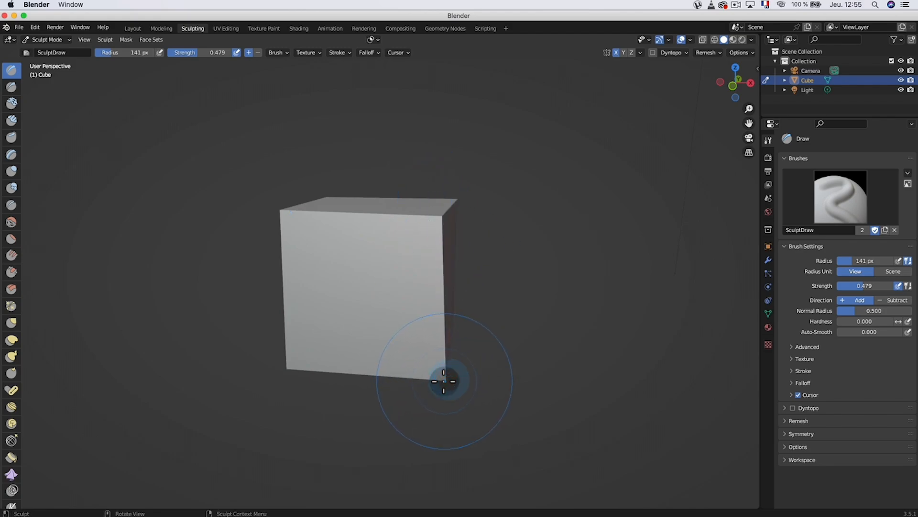
mouse_move(440, 383)
left_mouse_down()
mouse_move(437, 375)
mouse_move(277, 386)
left_mouse_up()
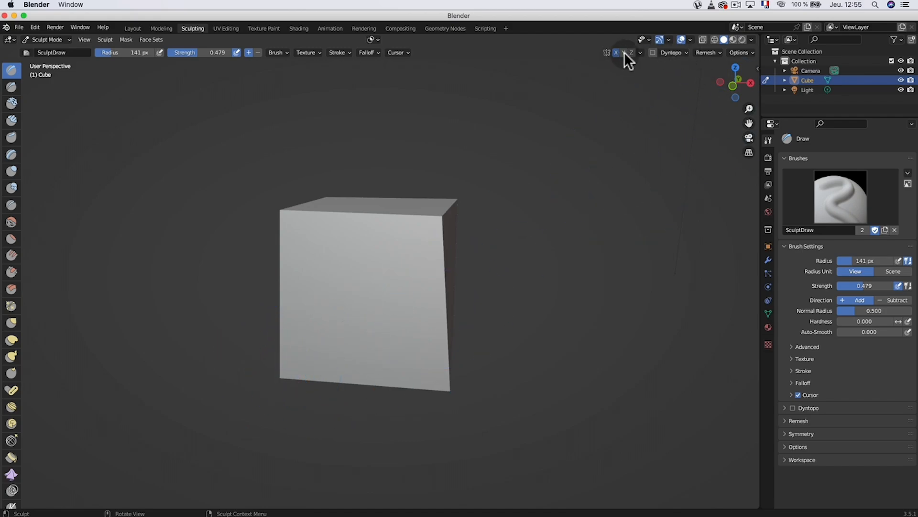
Step: Symmetrize the cube in the -X to +X direction
left_click(641, 52)
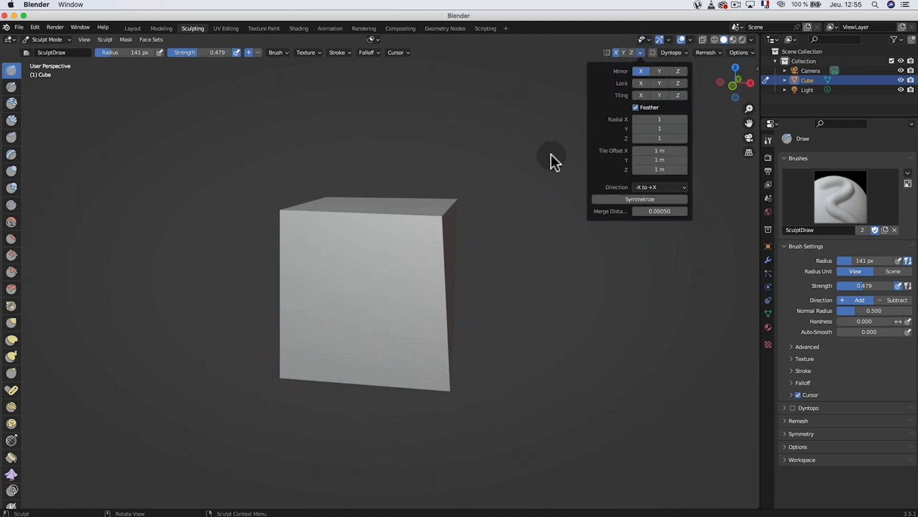
left_click(641, 52)
left_click(643, 198)
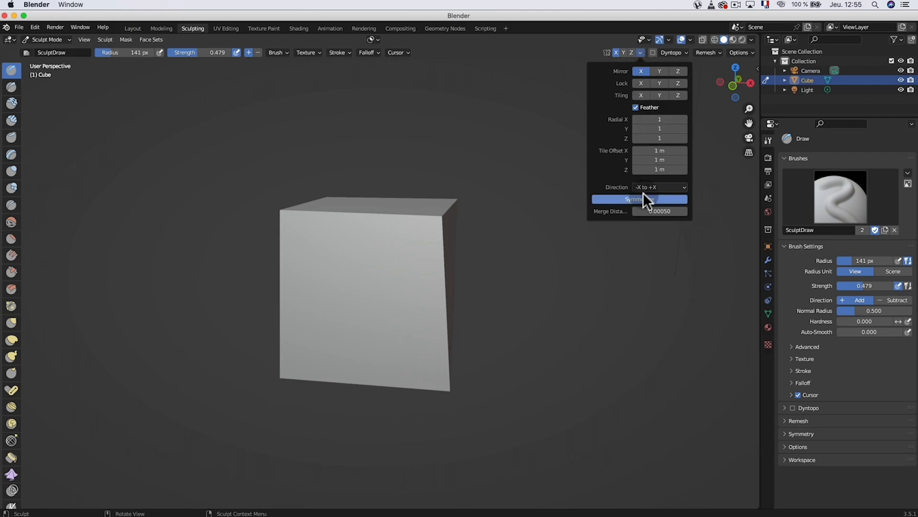
left_click(640, 52)
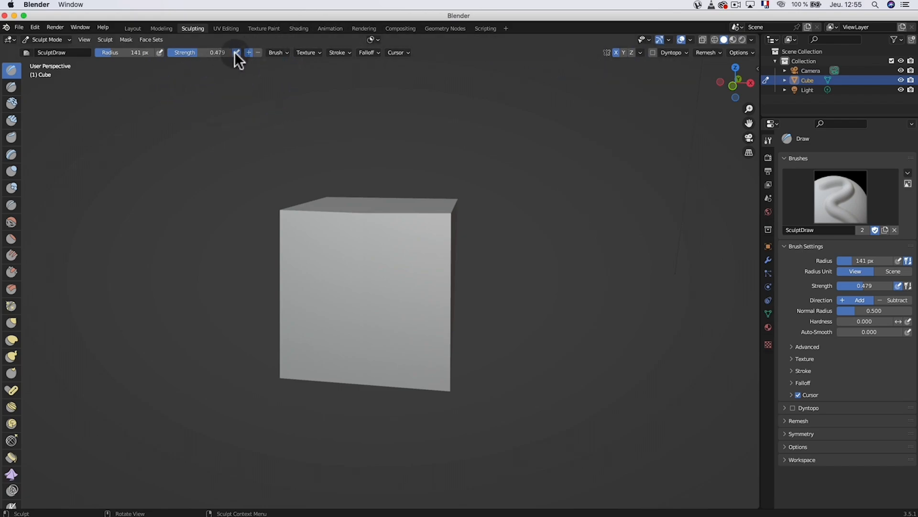
Step: Turn on pressure sensitivity for both the brush radius and the brush strength
left_click(159, 52)
left_click(237, 52)
left_click(160, 53)
Step: Examine the cube's topology in wireframe shading and return to solid shading
left_click(716, 40)
mouse_move(339, 211)
middle_mouse_down()
mouse_move(455, 212)
mouse_move(307, 219)
mouse_move(379, 214)
middle_mouse_up()
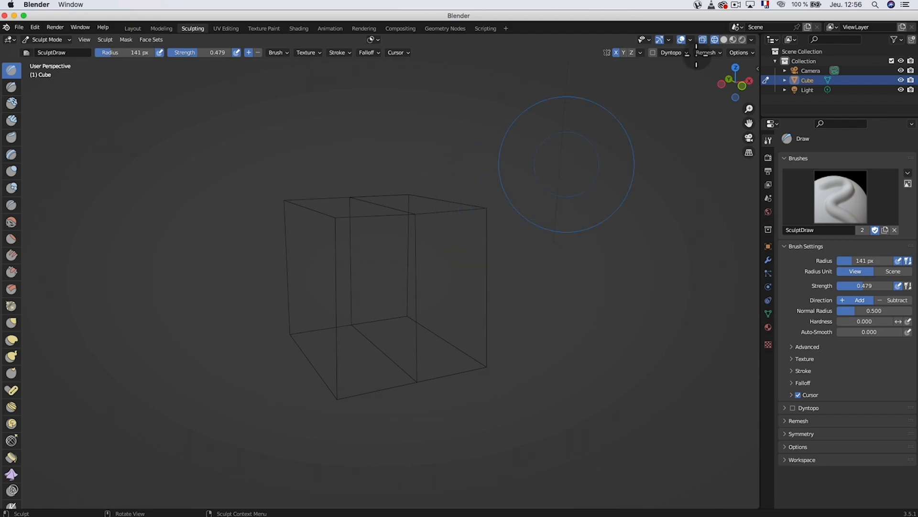
left_click(724, 39)
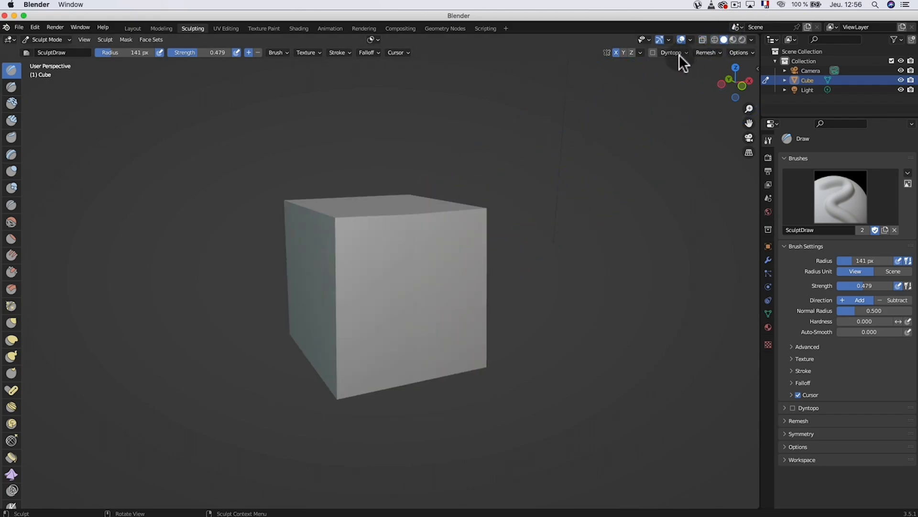
Step: Enable Dyntopo for the cube, accepting the attribute data warning, and show the mesh in wireframe shading
left_click(653, 52)
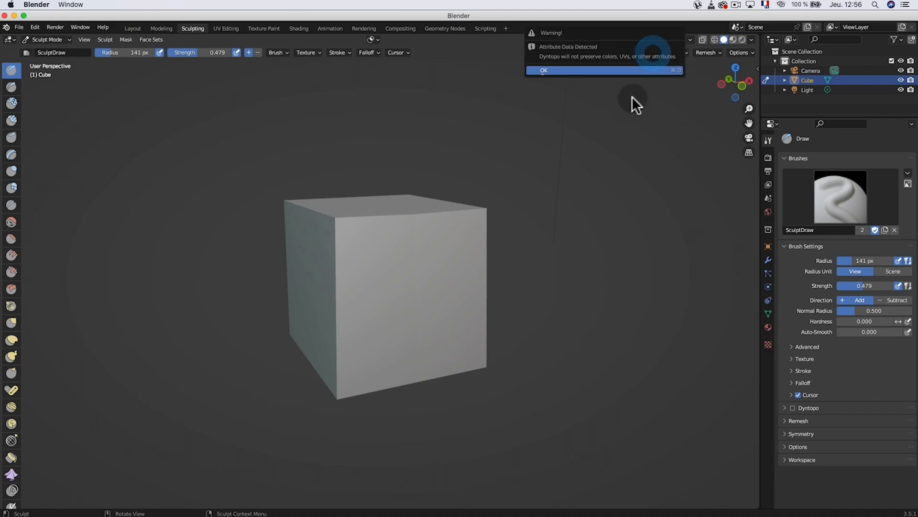
left_click(583, 74)
left_click(714, 39)
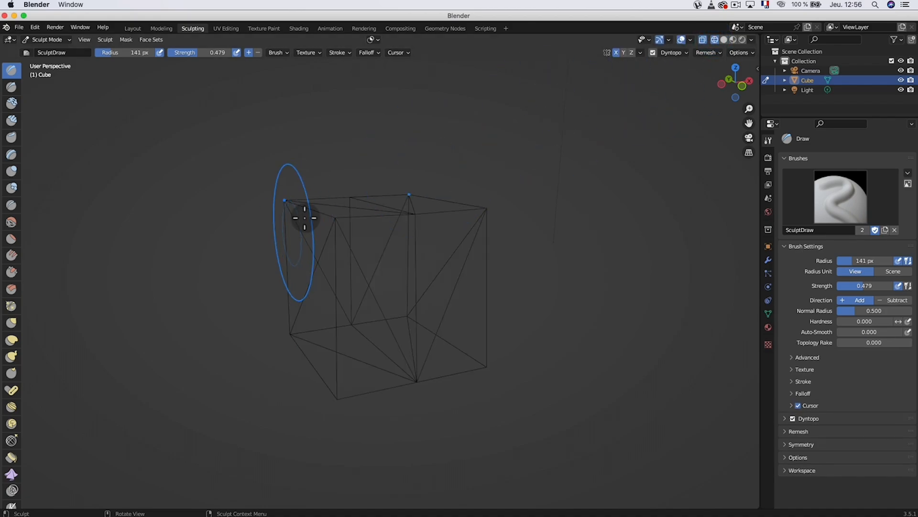
Step: Sculpt several mirrored Draw strokes with Dyntopo across the cube's upper corners and front face
scroll(332, 181, "up", 2)
mouse_move(305, 184)
left_mouse_down()
mouse_move(386, 197)
mouse_move(348, 199)
left_mouse_up()
mouse_move(331, 255)
left_mouse_down()
mouse_move(348, 294)
mouse_move(360, 369)
mouse_move(421, 249)
left_mouse_up()
middle_click_drag(421, 248, 334, 238)
mouse_move(234, 192)
left_mouse_down()
mouse_move(216, 201)
mouse_move(236, 238)
mouse_move(232, 263)
left_mouse_up()
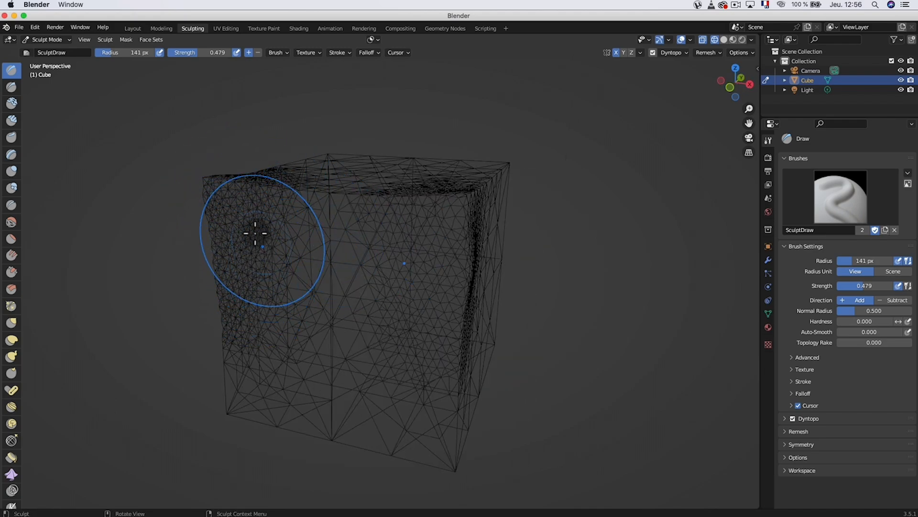
Step: Examine the triangle density of the sculpted areas up close and look at the Dyntopo settings
scroll(211, 184, "up", 1)
scroll(213, 183, "up", 3)
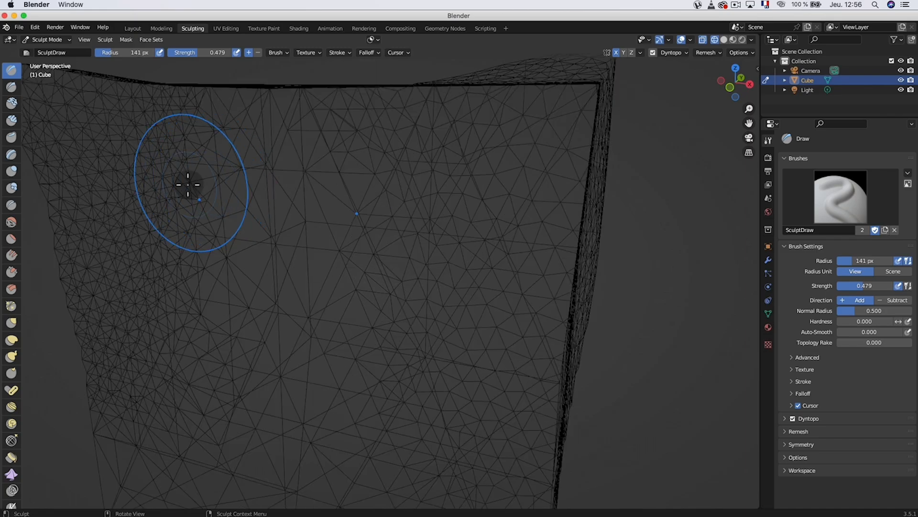
middle_click_drag(174, 188, 410, 195)
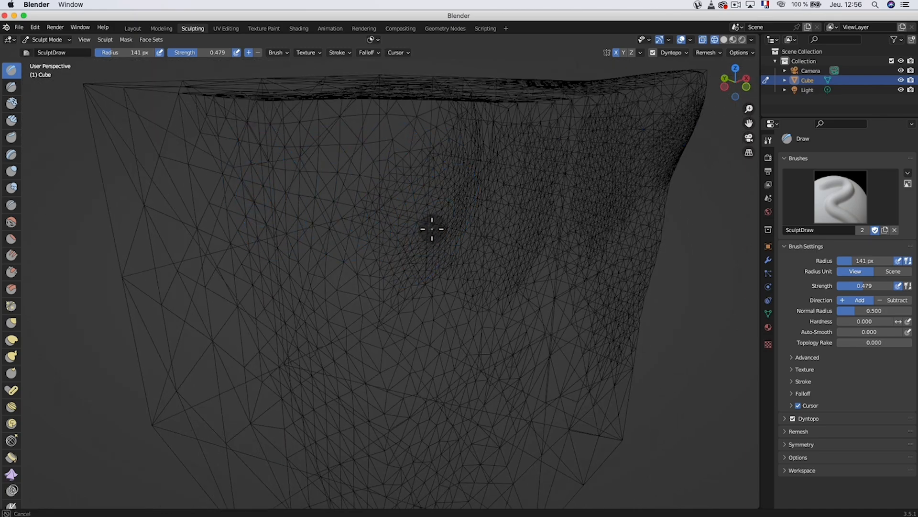
middle_click_drag(451, 242, 351, 228)
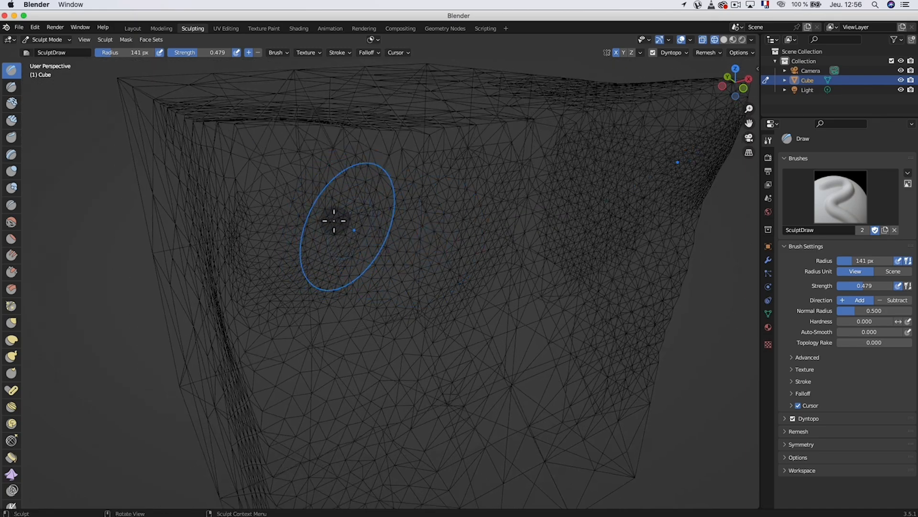
scroll(362, 240, "down", 4)
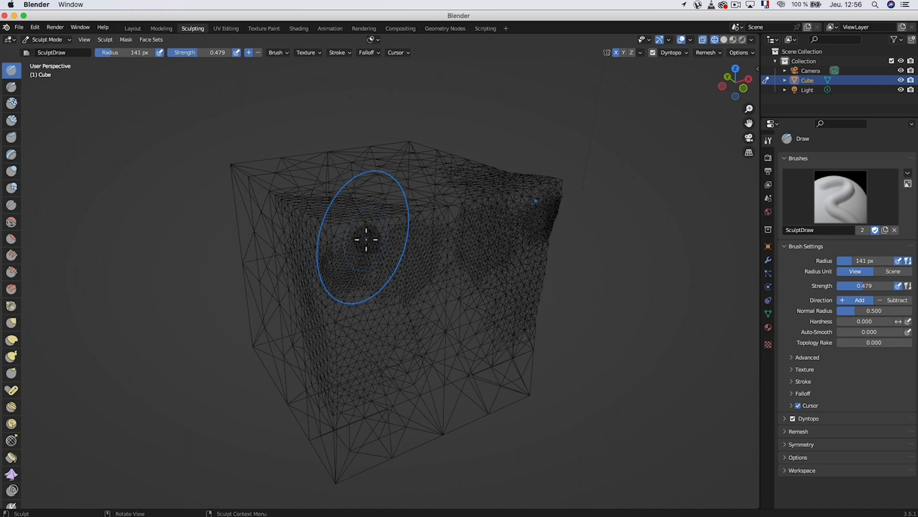
left_click(684, 53)
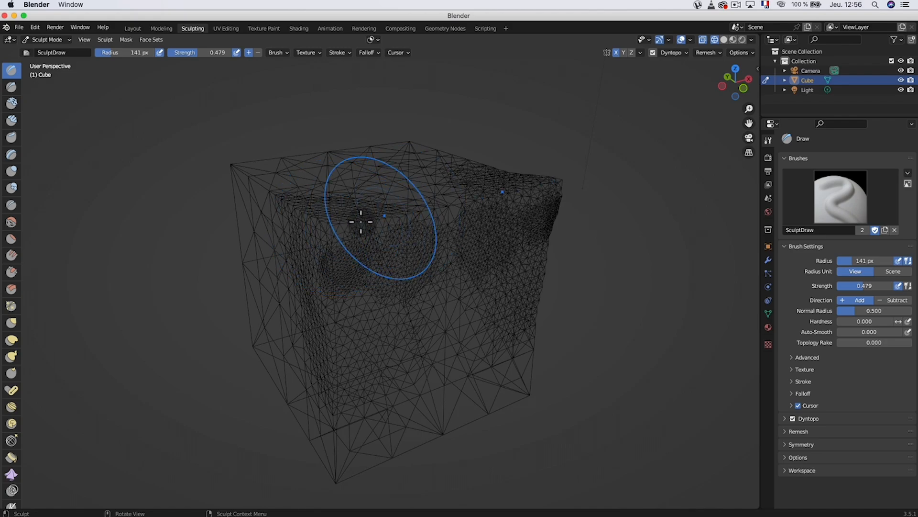
Step: Return to solid shading and sculpt small mirrored bumps near the front face's upper corners with the Draw brush
left_click(724, 39)
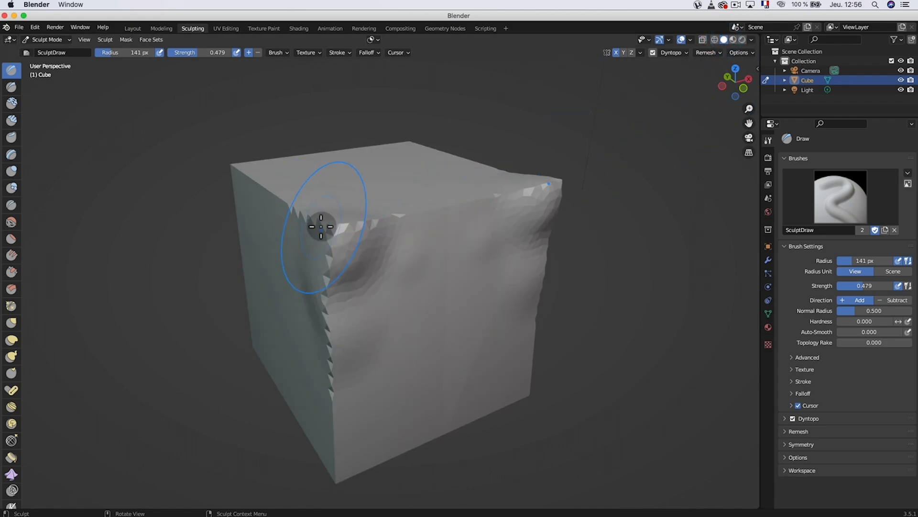
scroll(316, 225, "up", 6)
mouse_move(310, 214)
left_mouse_down()
mouse_move(286, 256)
mouse_move(291, 251)
mouse_move(272, 261)
mouse_move(317, 262)
mouse_move(379, 242)
mouse_move(415, 212)
left_mouse_up()
scroll(281, 225, "up", 4)
scroll(272, 261, "down", 5)
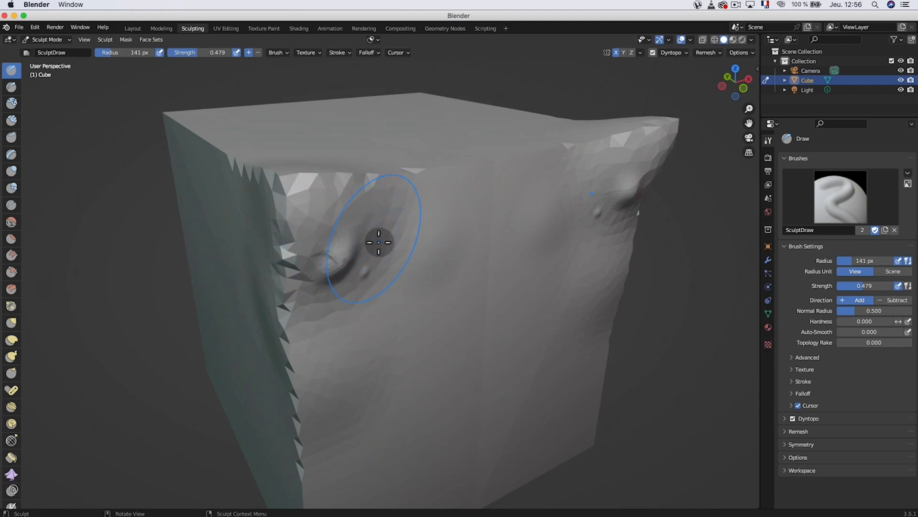
middle_click_drag(361, 230, 328, 229)
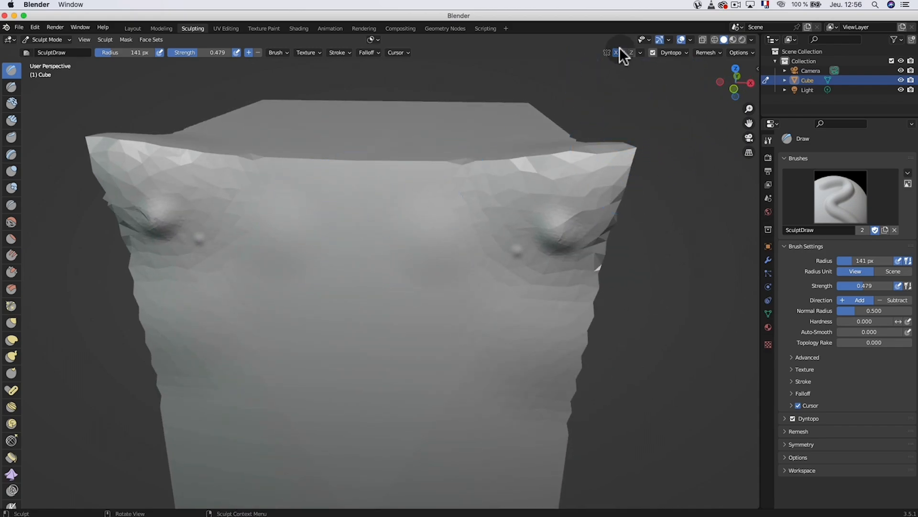
Step: Turn off Dyntopo for the sculpted cube and show its mesh in wireframe shading
left_click(652, 52)
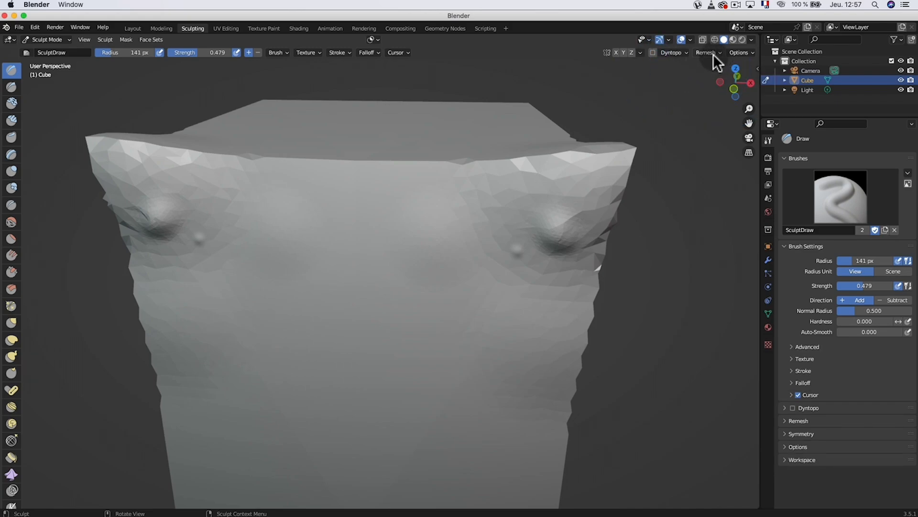
left_click(707, 52)
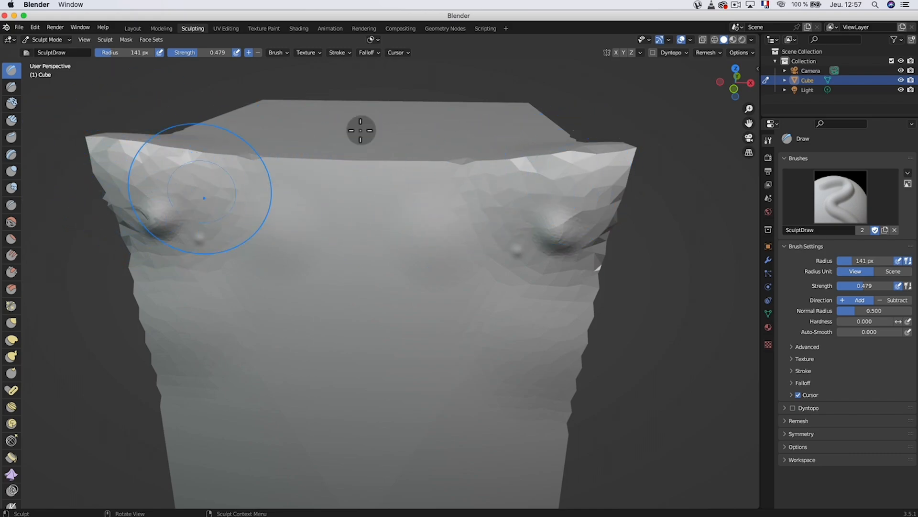
left_click(715, 39)
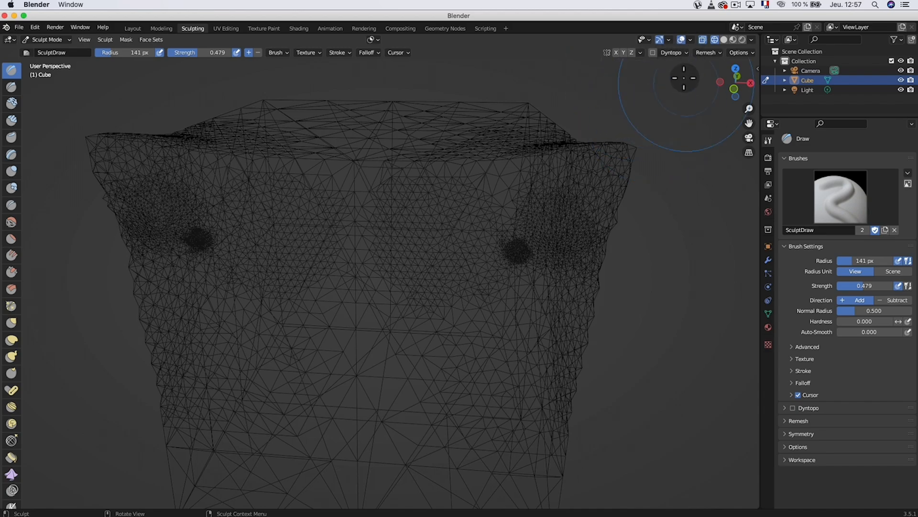
Step: Remesh the cube with a voxel size of 0.1 m and examine the rebuilt wireframe grid from several sides
left_click(702, 51)
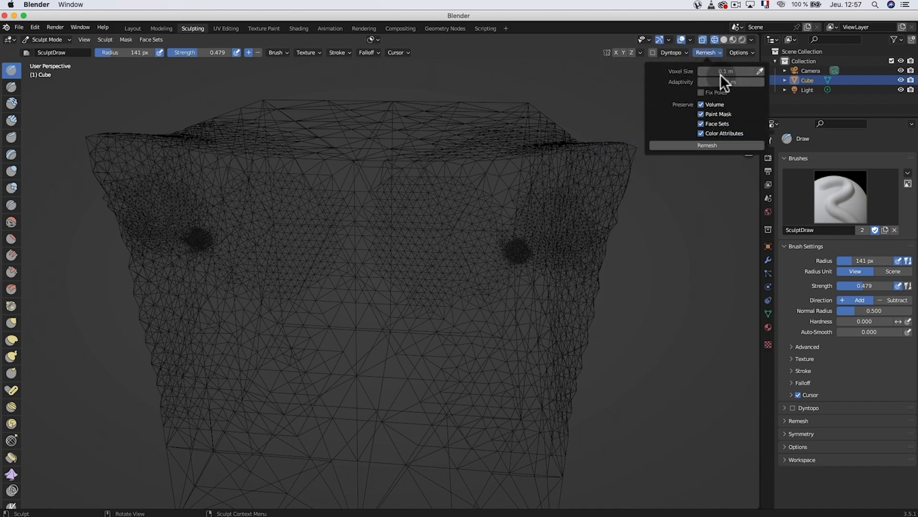
left_click(713, 144)
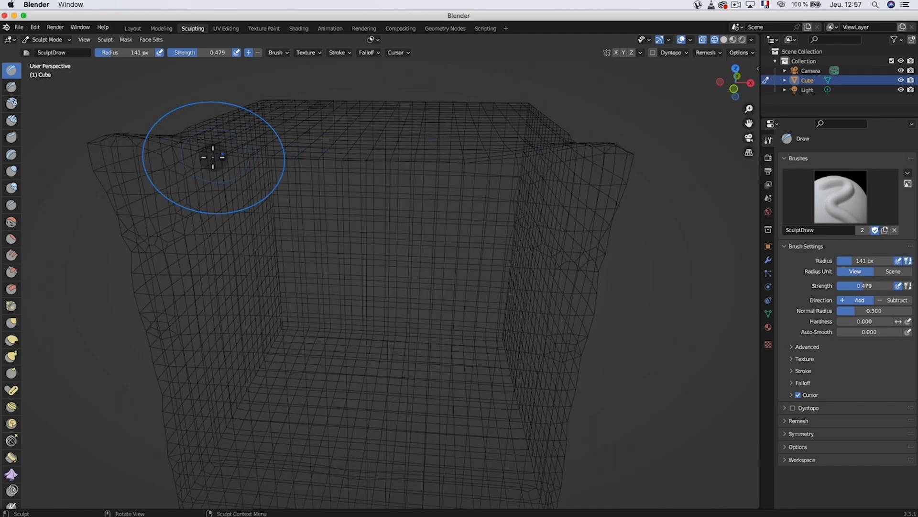
middle_click_drag(213, 157, 310, 161)
scroll(466, 202, "down", 3)
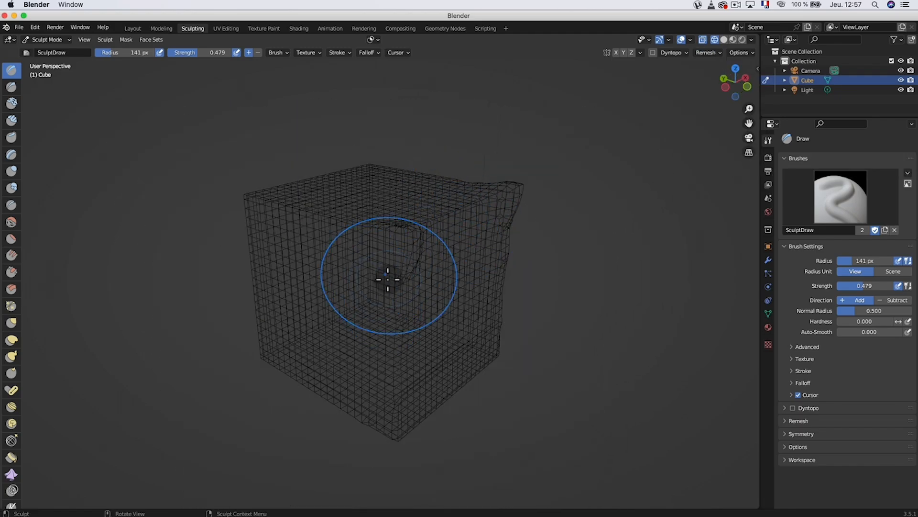
mouse_move(387, 279)
middle_mouse_down()
mouse_move(338, 273)
mouse_move(404, 215)
middle_mouse_up()
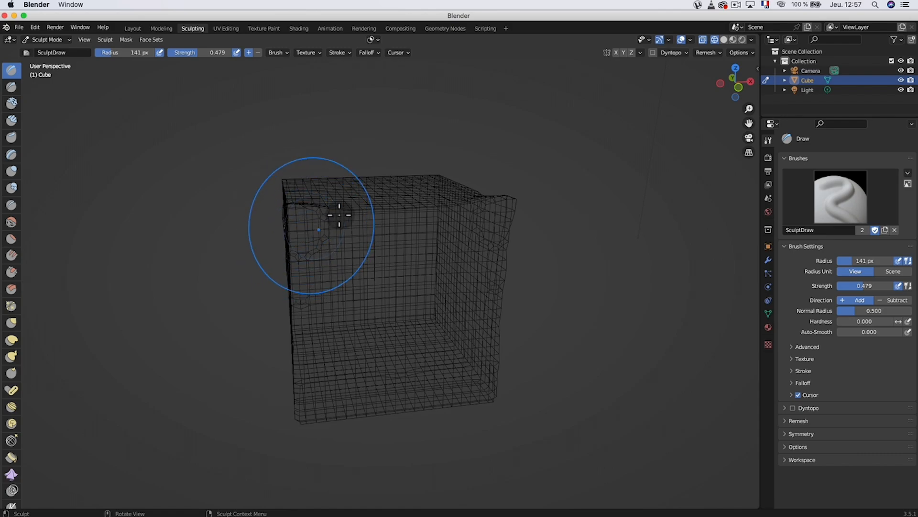
middle_click_drag(339, 214, 372, 174)
mouse_move(350, 252)
middle_mouse_down()
mouse_move(381, 238)
mouse_move(421, 196)
middle_mouse_up()
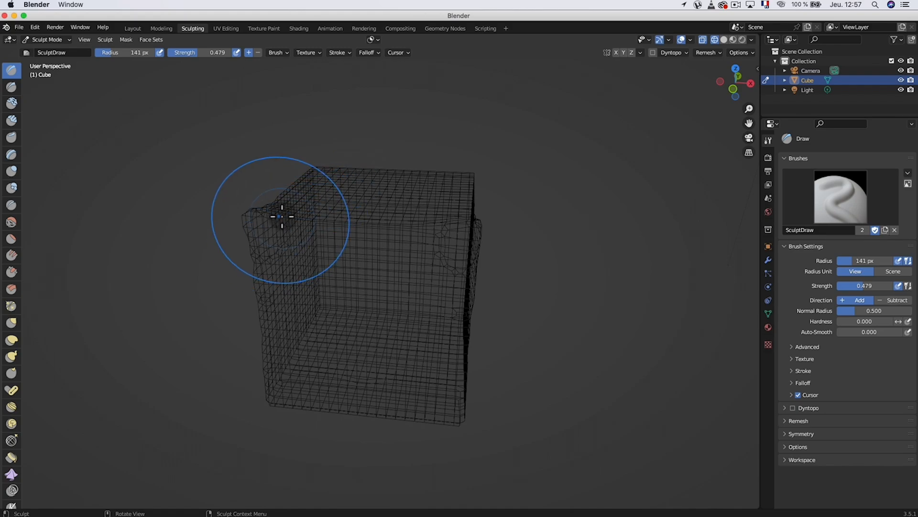
middle_click_drag(282, 217, 338, 211)
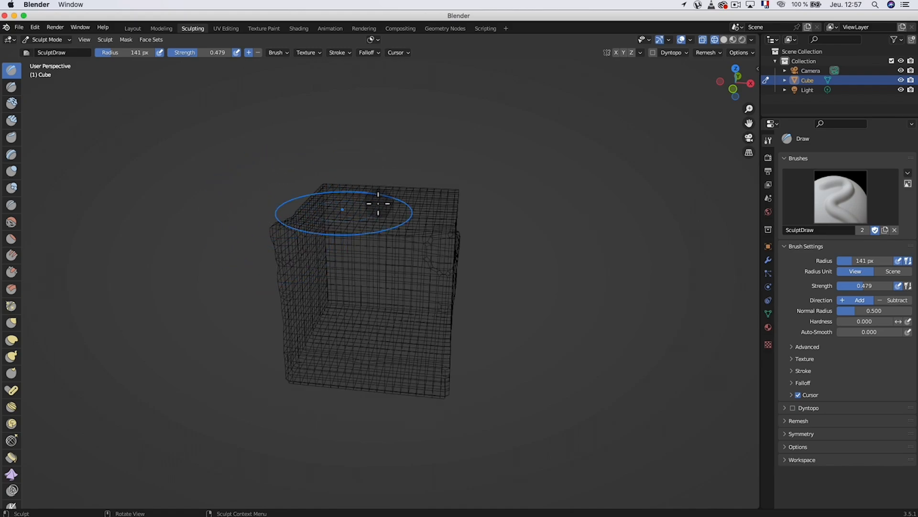
Step: Reduce the remesh voxel size to 0.08 m and remesh the cube
left_click(699, 52)
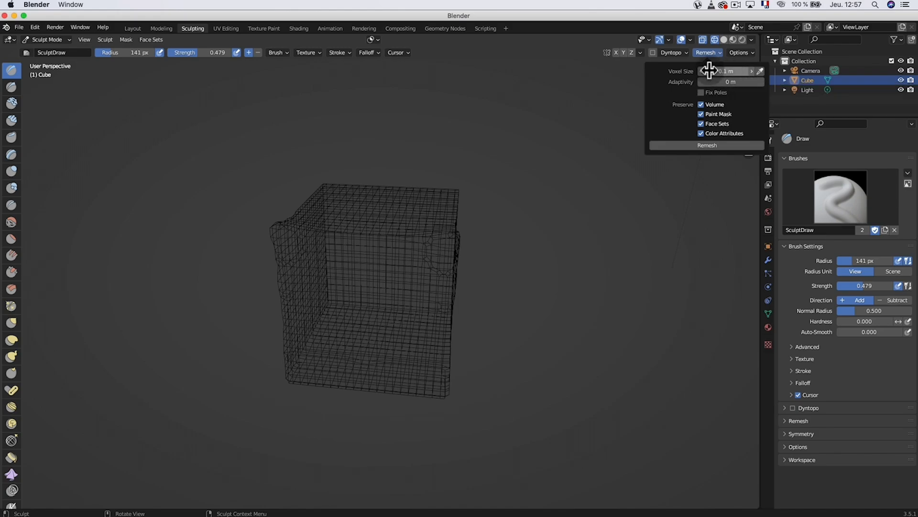
left_click(701, 70)
left_click(701, 71)
left_click(696, 144)
scroll(310, 219, "up", 3)
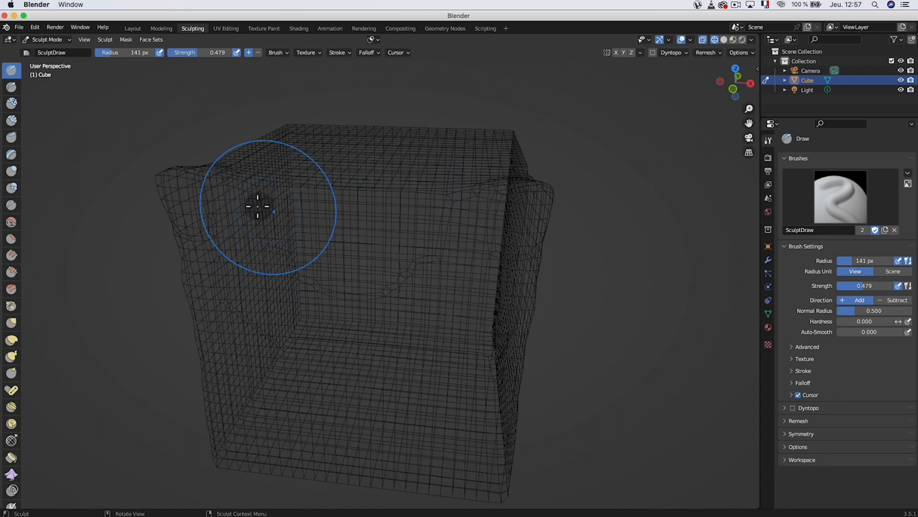
middle_click_drag(257, 205, 440, 209)
Step: Remesh the cube with a finer voxel size of 0.069 m and return to solid shading
left_click(707, 53)
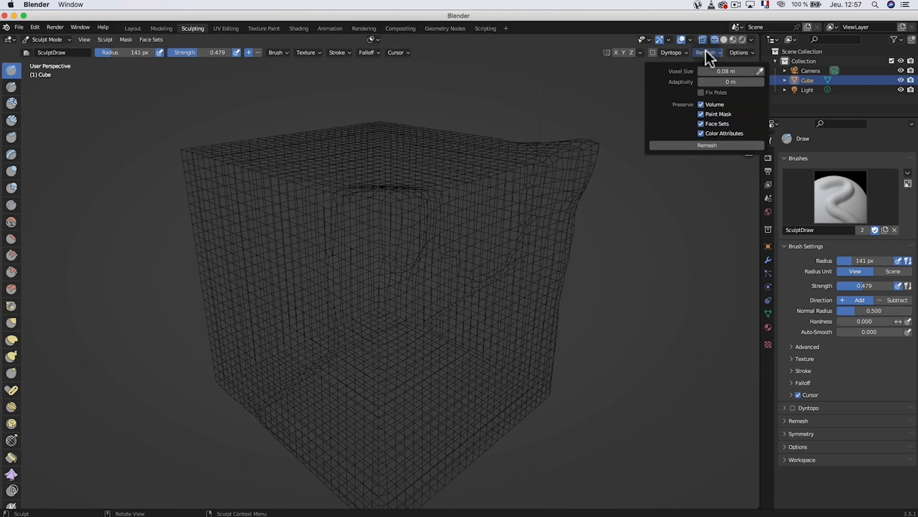
left_click_drag(701, 71, 689, 71)
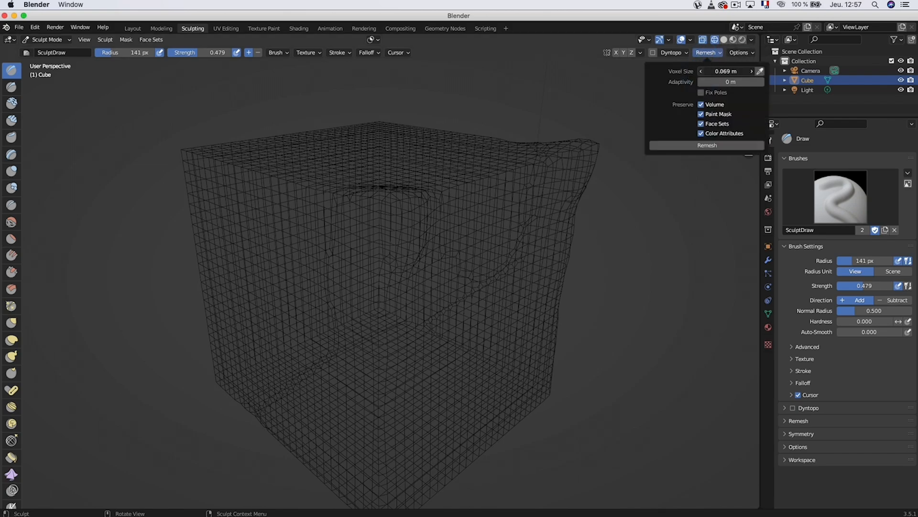
left_click(704, 145)
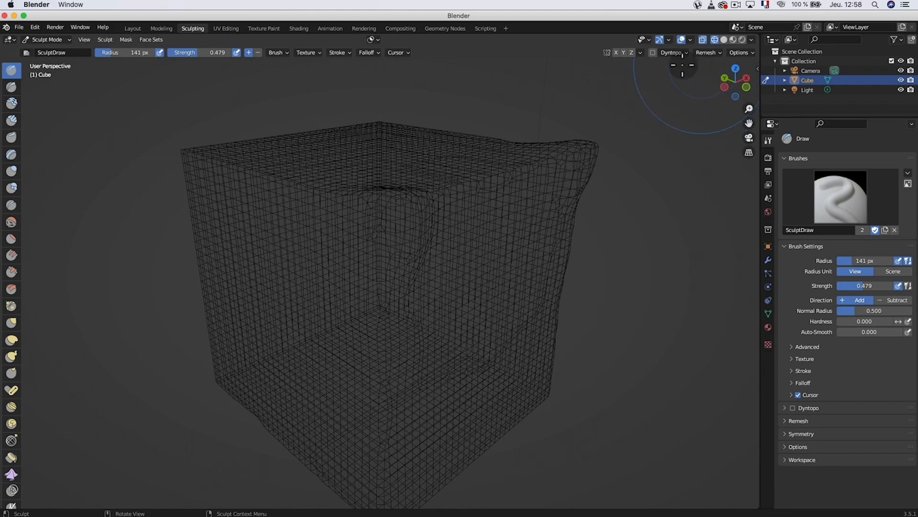
left_click(722, 40)
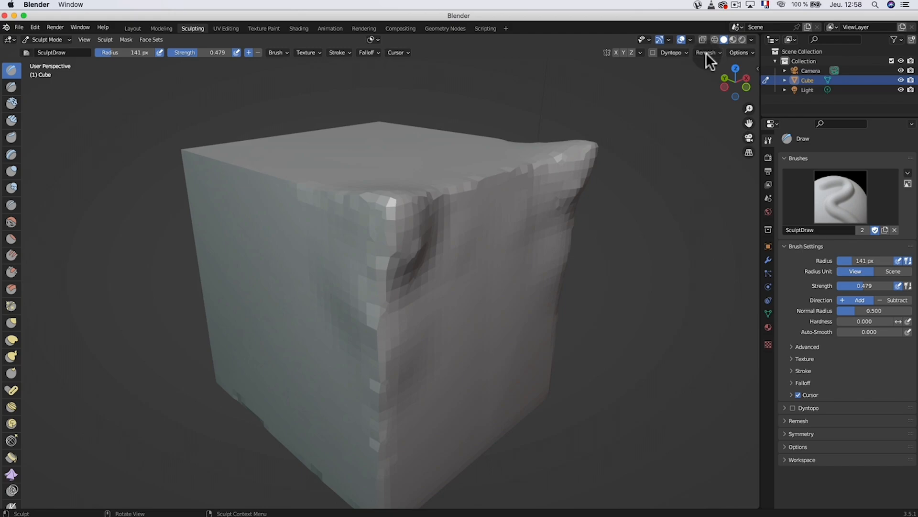
Step: Add a Multiresolution modifier to the sculpted cube
left_click(768, 260)
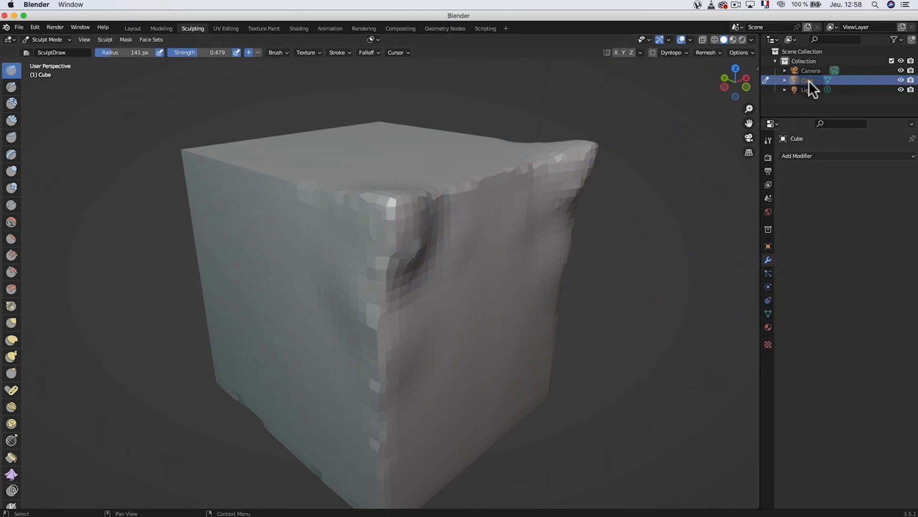
left_click(803, 154)
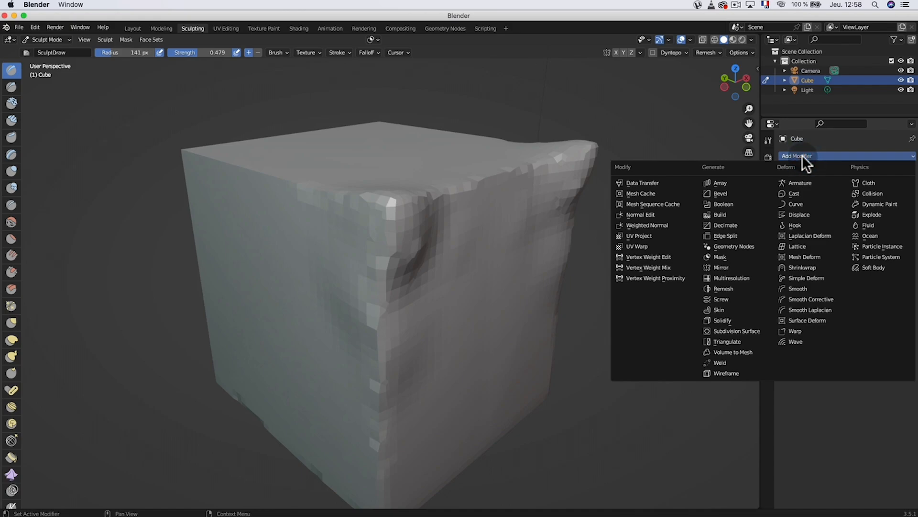
left_click(738, 276)
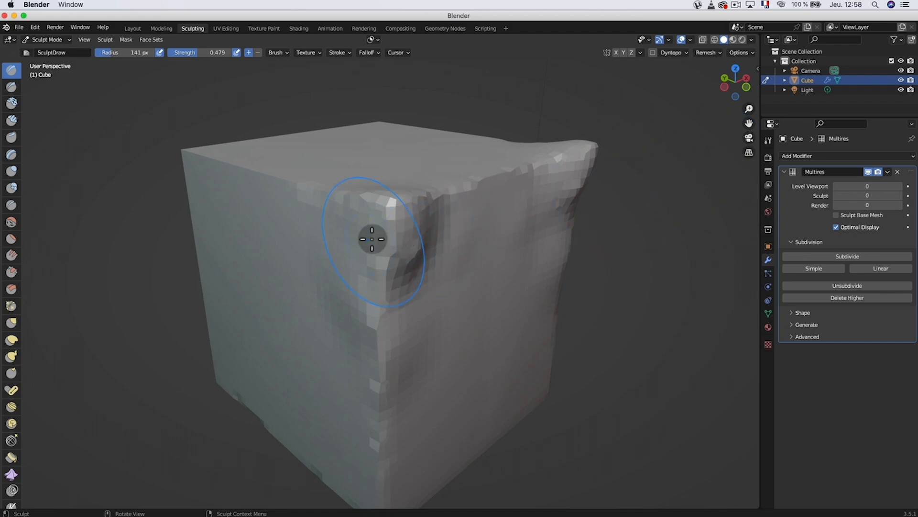
left_click(815, 158)
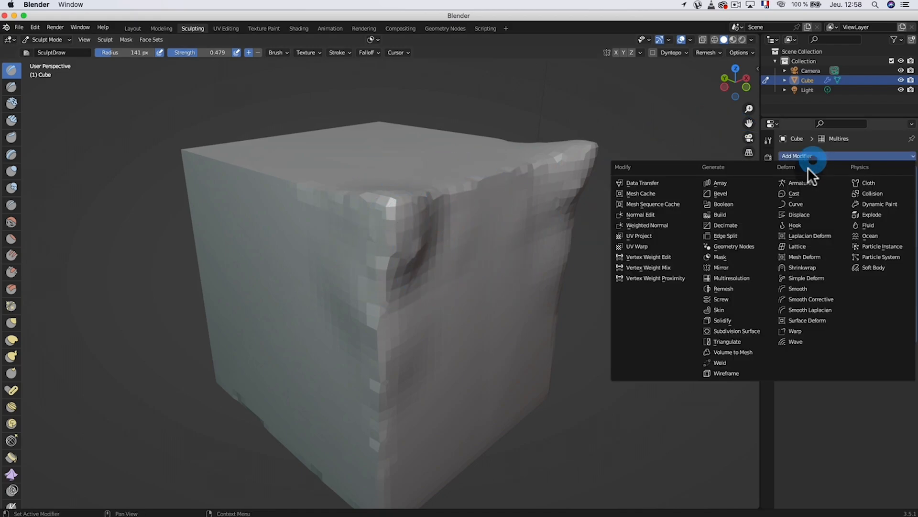
left_click(831, 153)
Step: Sculpt a Draw stroke near the front face's upper corner and subdivide the Multires modifier once
scroll(439, 220, "up", 1)
mouse_move(442, 230)
left_mouse_down()
mouse_move(471, 236)
mouse_move(455, 260)
mouse_move(465, 273)
mouse_move(492, 246)
left_mouse_up()
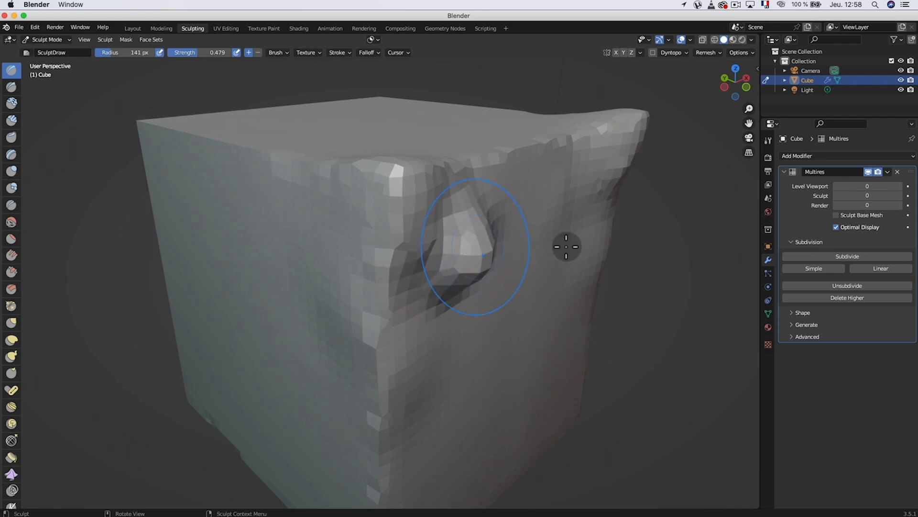
left_click(844, 257)
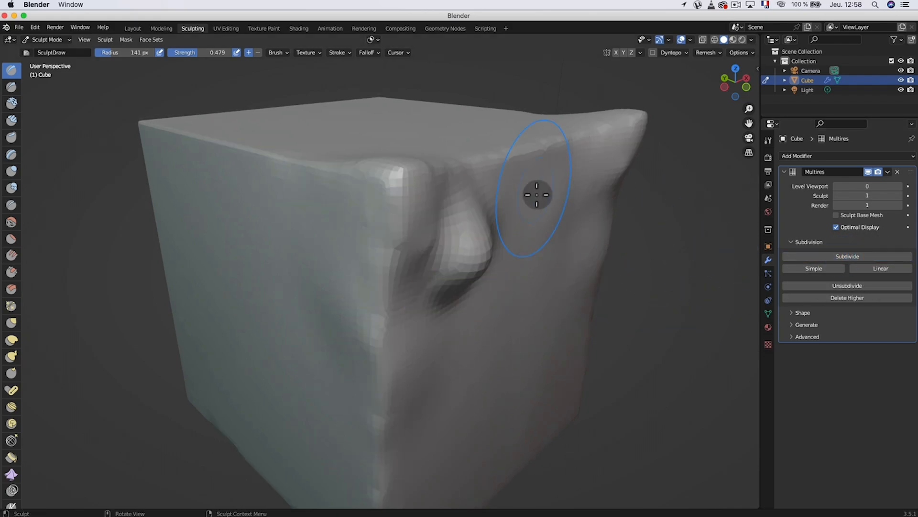
mouse_move(467, 246)
middle_mouse_down()
mouse_move(477, 222)
mouse_move(380, 221)
middle_mouse_up()
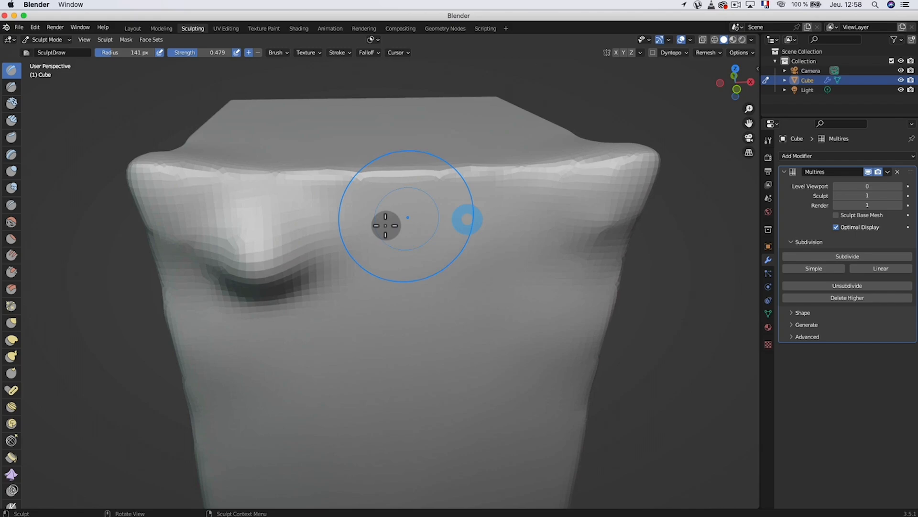
Step: Turn off the Multires modifier's render display and compare the cube with its viewport display off and on
left_click(877, 171)
left_click(870, 171)
left_click(870, 171)
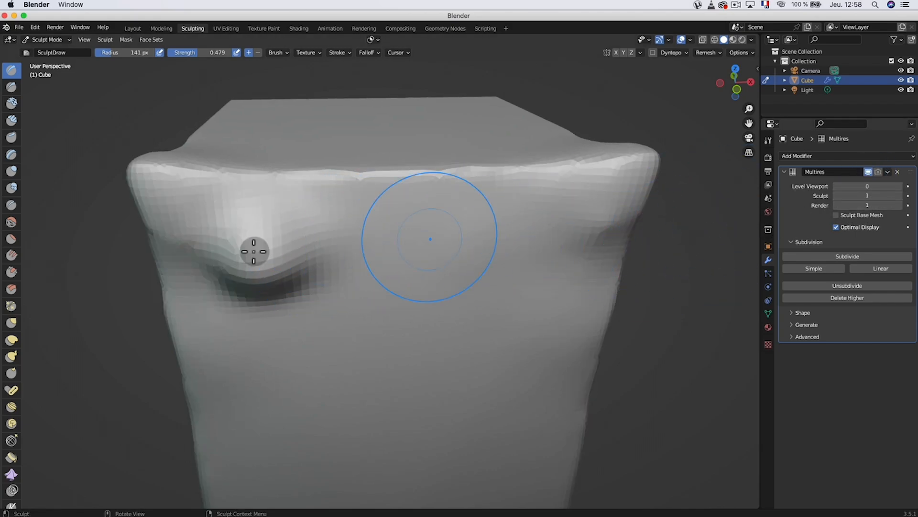
Step: Sculpt more Draw strokes down the front face and onto the adjacent side face, and inspect the subdivided surface up close
mouse_move(252, 224)
left_mouse_down()
mouse_move(308, 232)
mouse_move(318, 306)
mouse_move(285, 327)
left_mouse_up()
middle_click_drag(256, 287, 416, 263)
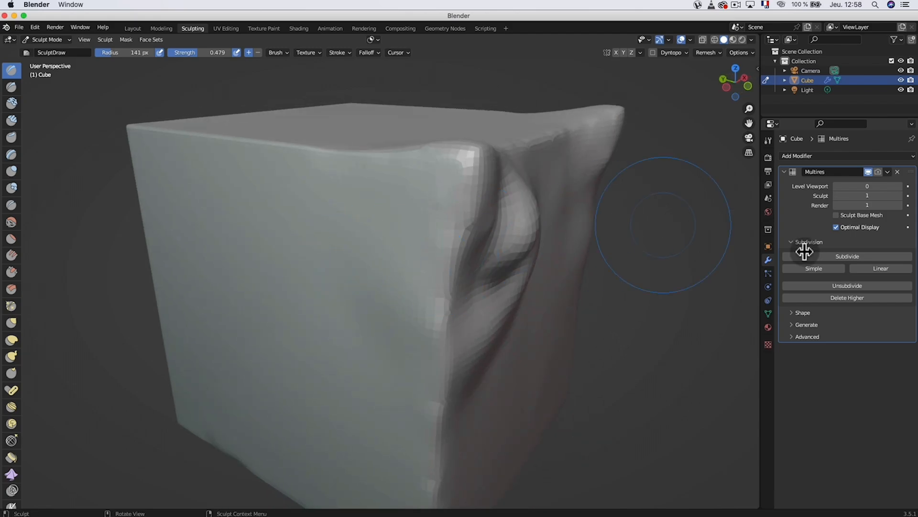
mouse_move(471, 244)
left_mouse_down()
mouse_move(455, 289)
mouse_move(452, 268)
left_mouse_up()
mouse_move(404, 285)
left_mouse_down()
mouse_move(357, 242)
mouse_move(346, 269)
mouse_move(352, 265)
left_mouse_up()
scroll(349, 254, "up", 4)
scroll(352, 264, "up", 6)
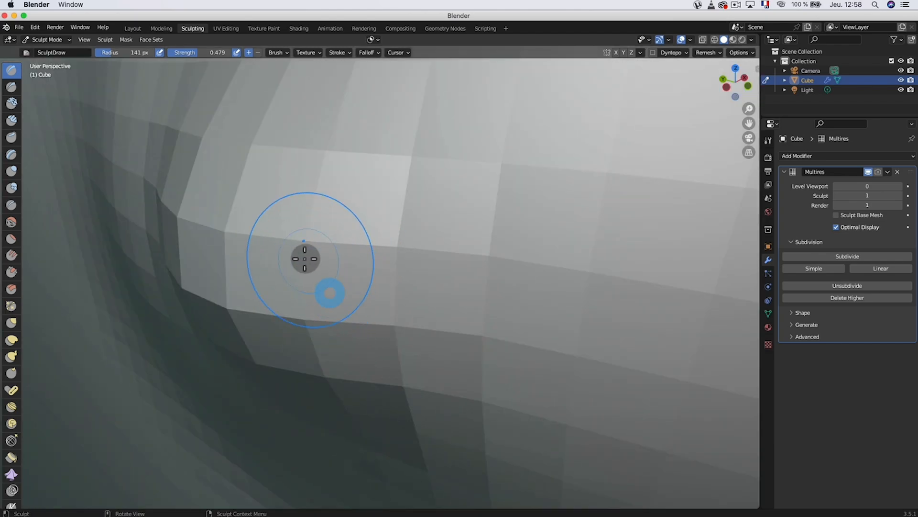
scroll(288, 273, "down", 6)
scroll(334, 328, "up", 5)
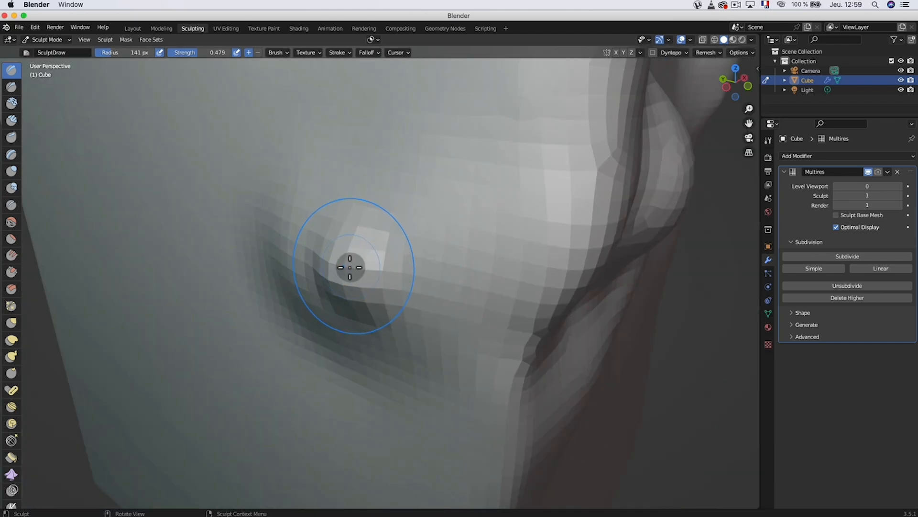
scroll(383, 282, "down", 5)
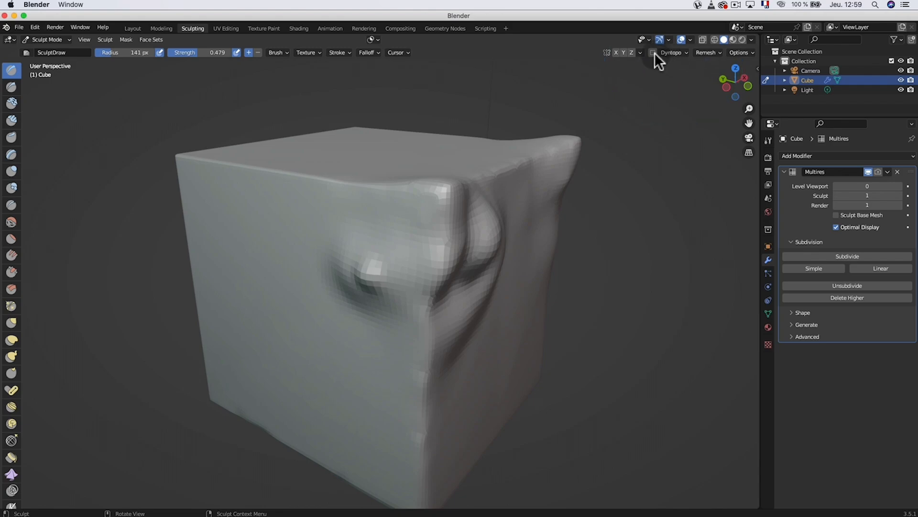
Step: Widen the sculpting toolbar to show the brush names and look through the complete list of brushes
mouse_move(566, 242)
middle_mouse_down("alt")
mouse_move(507, 230)
mouse_move(550, 221)
middle_mouse_up("alt")
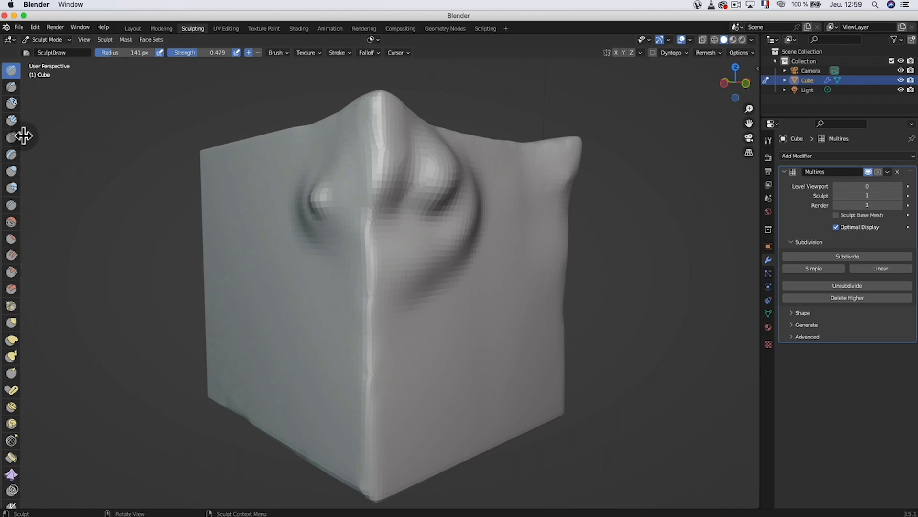
left_click_drag(22, 137, 98, 137)
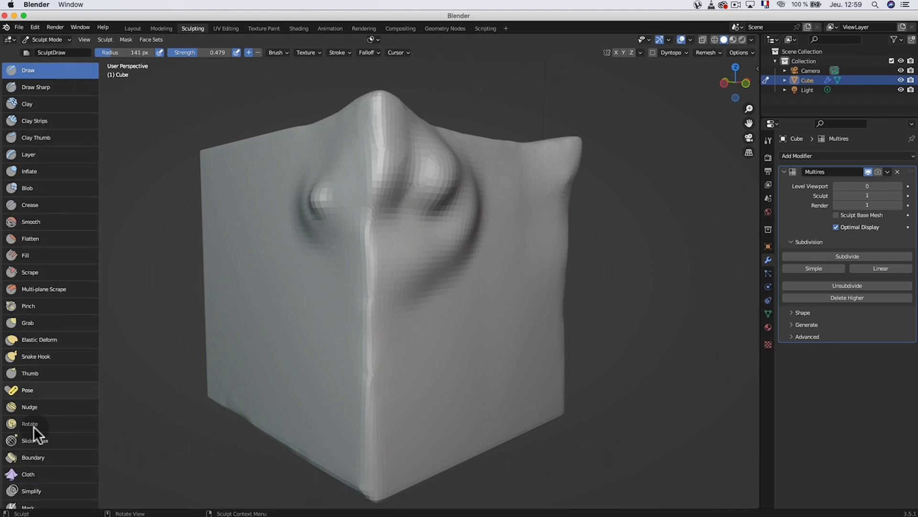
scroll(36, 397, "down", 4)
scroll(42, 368, "up", 4)
scroll(45, 412, "down", 5)
scroll(56, 372, "up", 4)
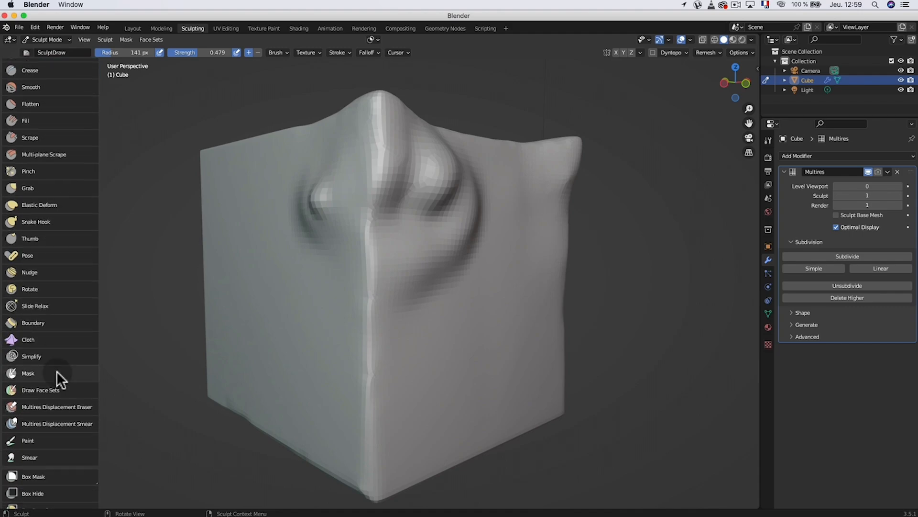
scroll(59, 369, "up", 1)
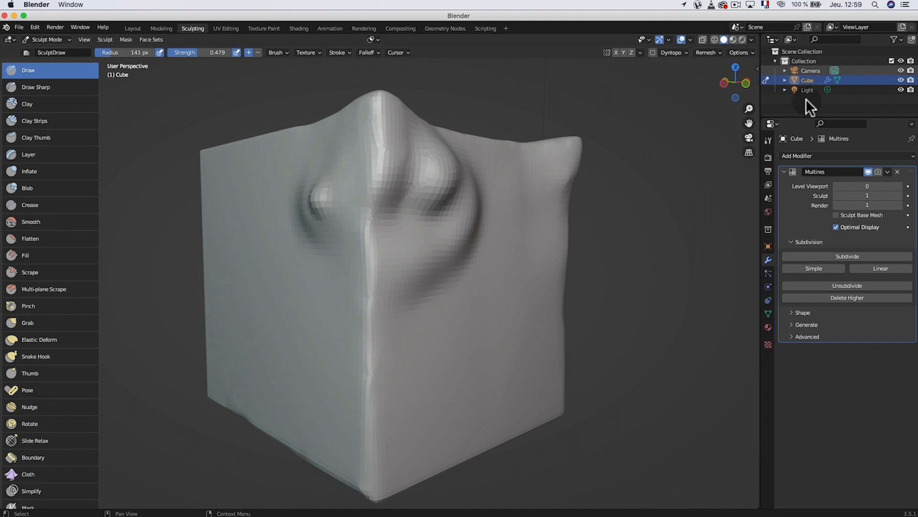
left_click_drag(433, 206, 655, 156)
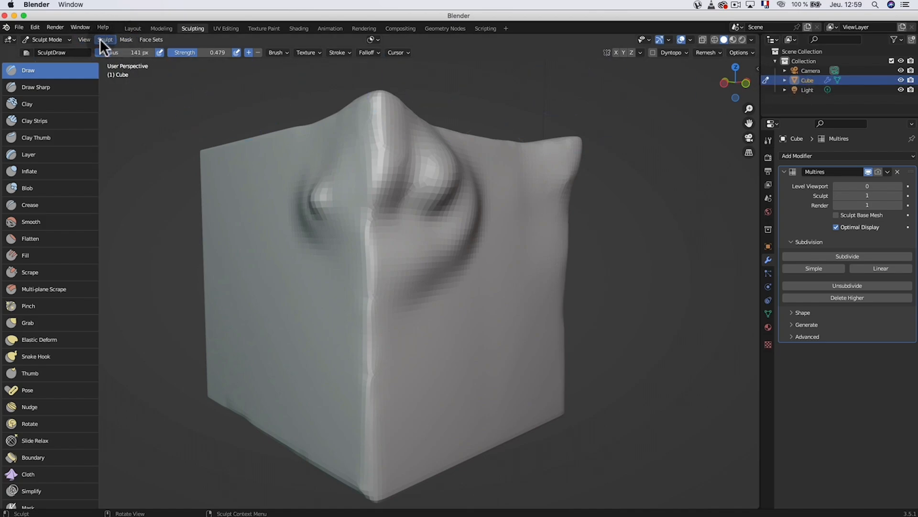
Step: Switch to Object Mode, add a second cube and move it beside the sculpted cube
left_click(38, 39)
left_click(41, 49)
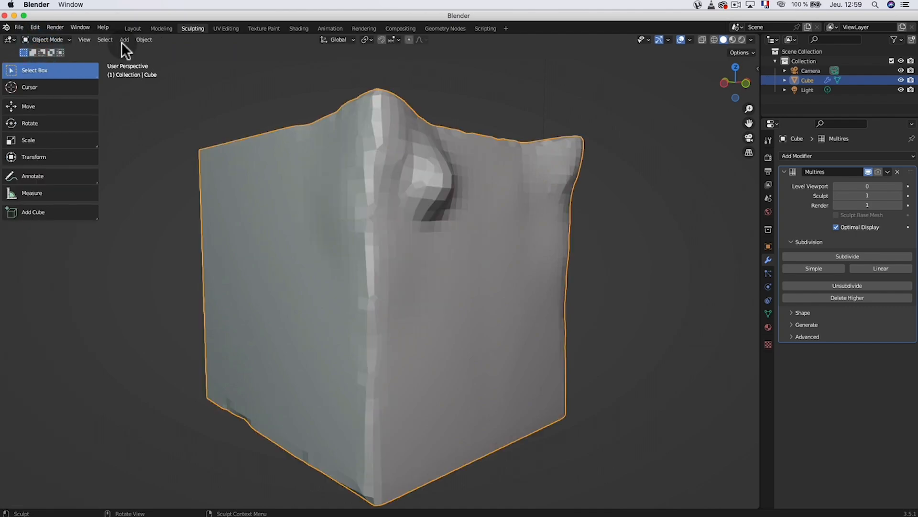
left_click(125, 39)
mouse_move(131, 49)
left_click(223, 59)
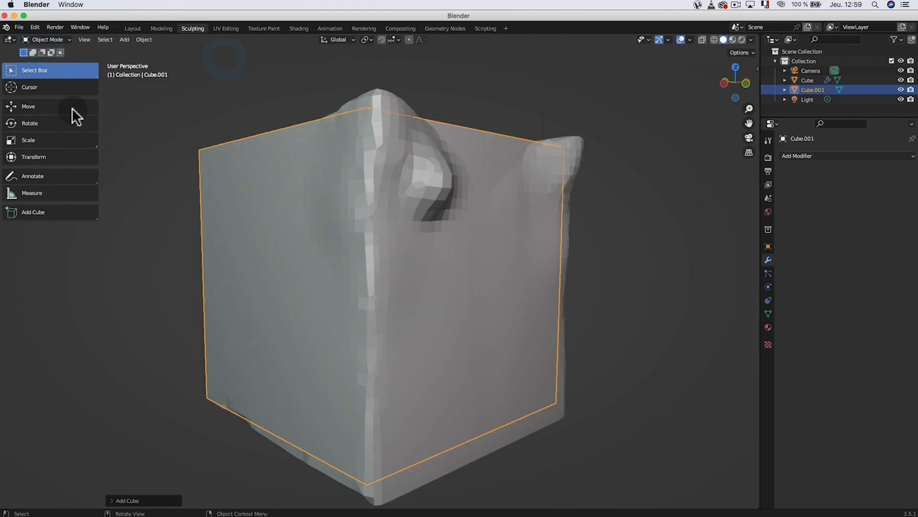
key("g")
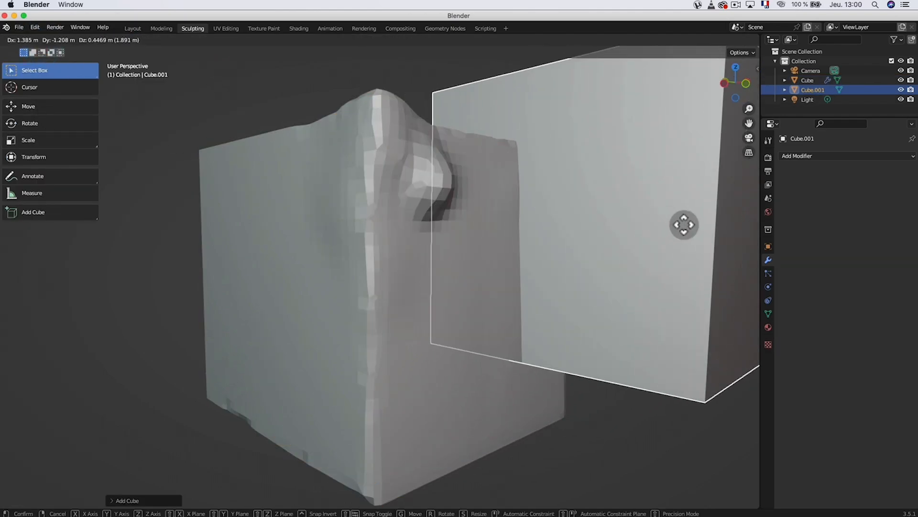
left_click(676, 225)
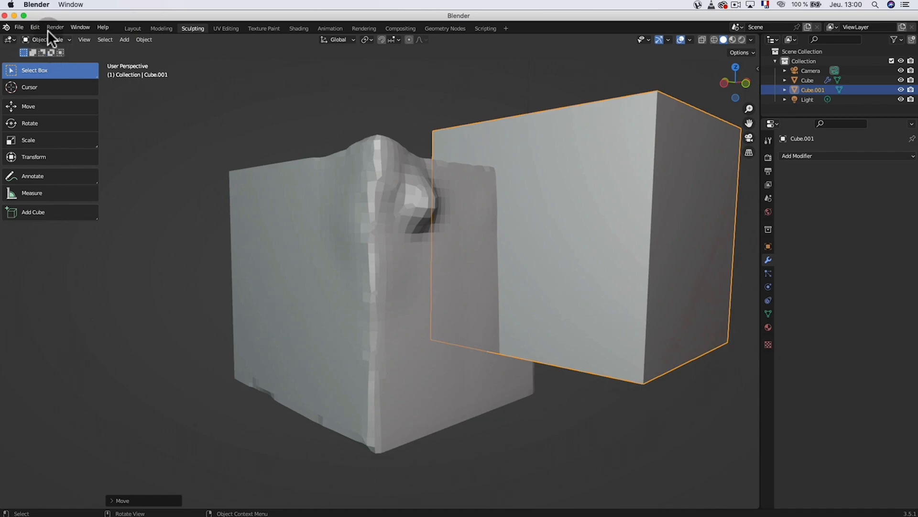
Step: Put the newly added cube into Sculpt Mode
left_click(48, 39)
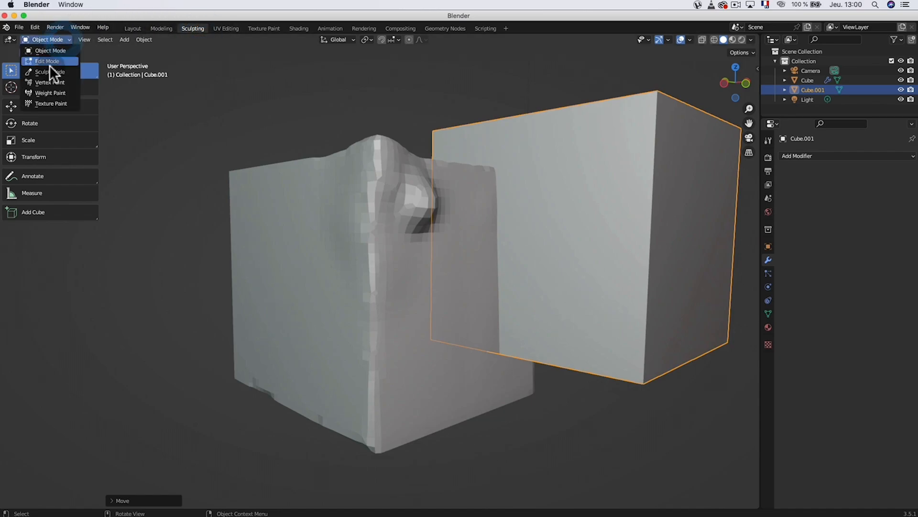
left_click(65, 39)
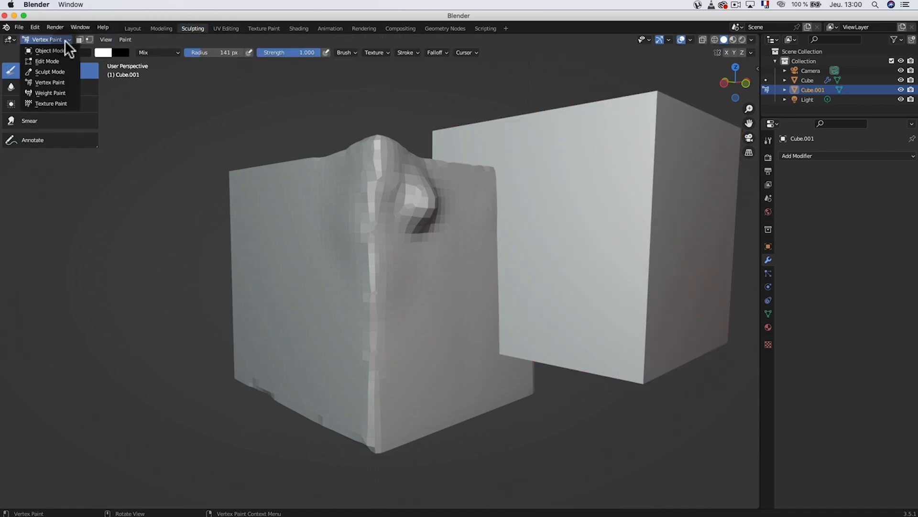
left_click(45, 72)
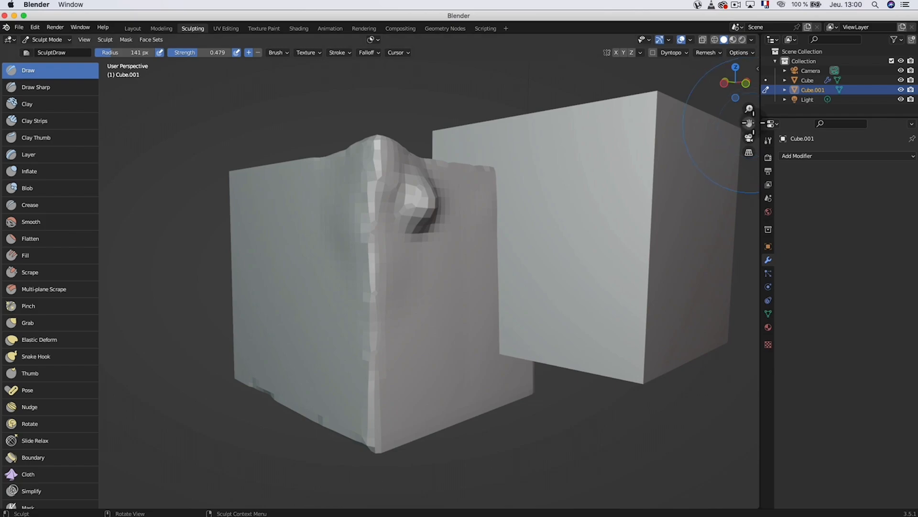
Step: Alternate the active sculpting object between the sculpted cube and the new cube from the Outliner, ending on the sculpted one
left_click(767, 80)
left_click(766, 88)
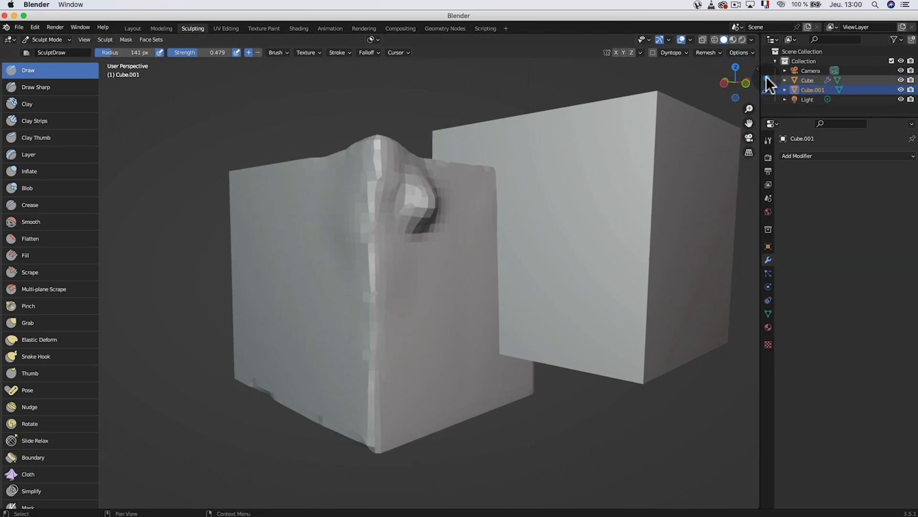
left_click(767, 80)
left_click(766, 88)
left_click(768, 81)
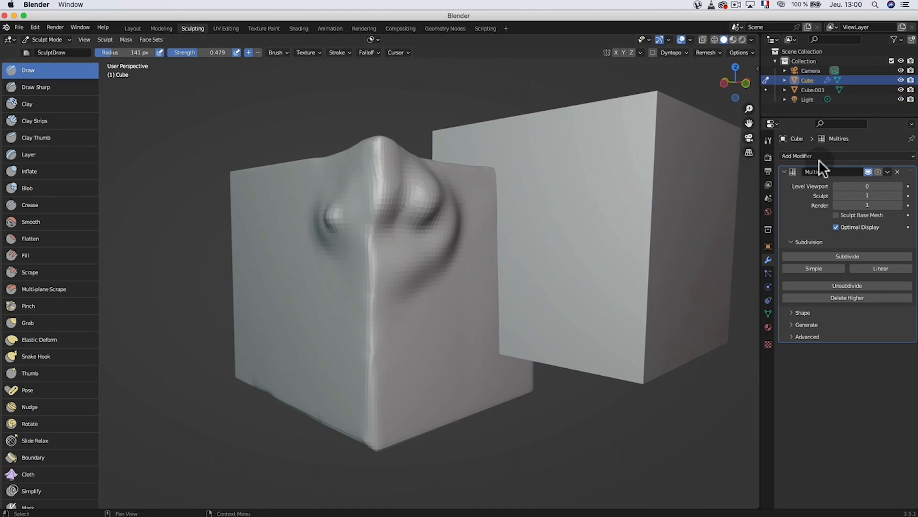
left_click(766, 89)
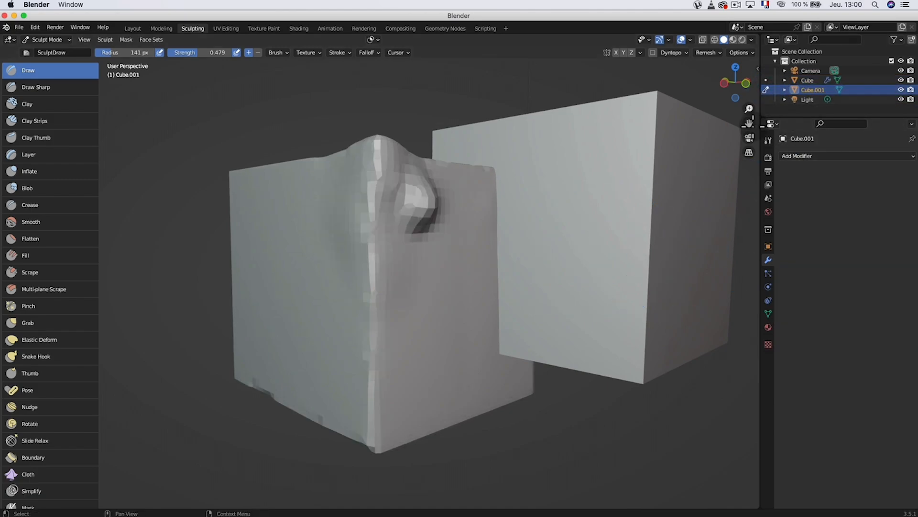
middle_click_drag(639, 169, 590, 192)
left_click(767, 80)
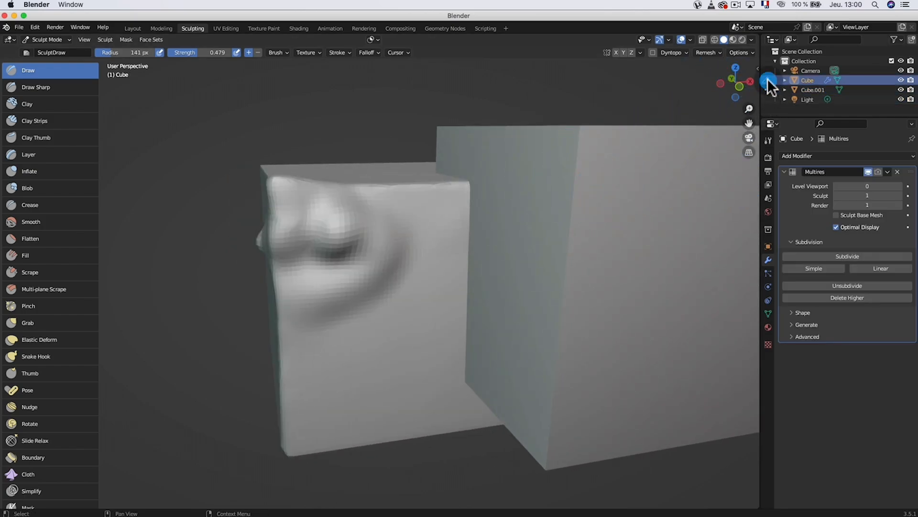
Step: Transfer Sculpt Mode to the plain new cube while staying in the same mode
left_click(48, 39)
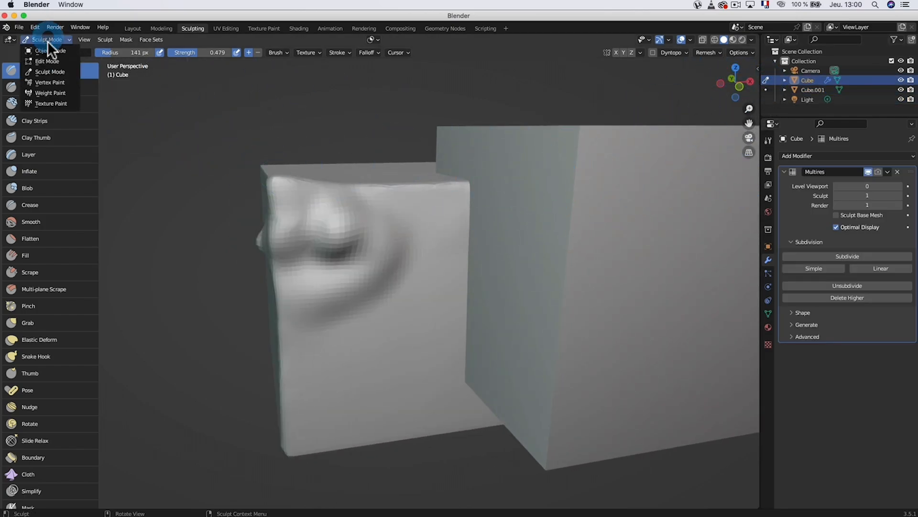
left_click(807, 90)
left_click(767, 90)
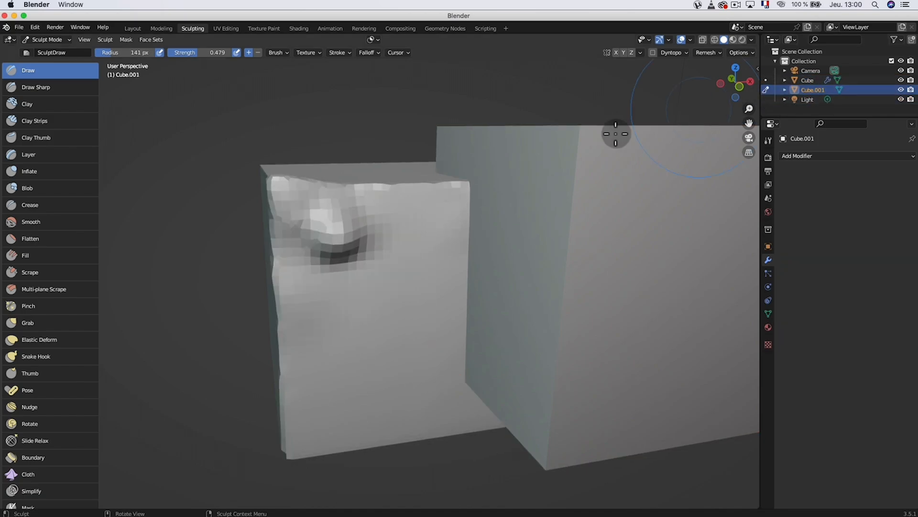
middle_click_drag(583, 167, 607, 154)
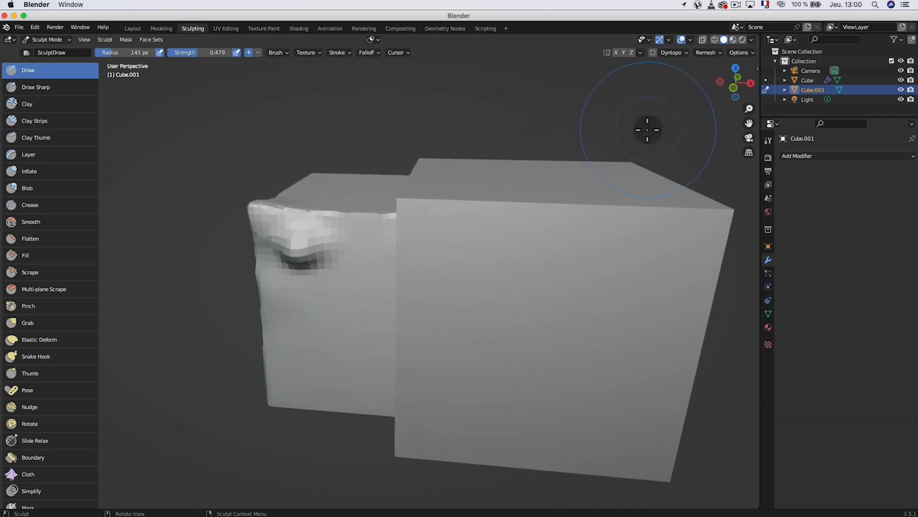
Step: Hide the sculpted cube and switch the viewport to wireframe shading
left_click(901, 79)
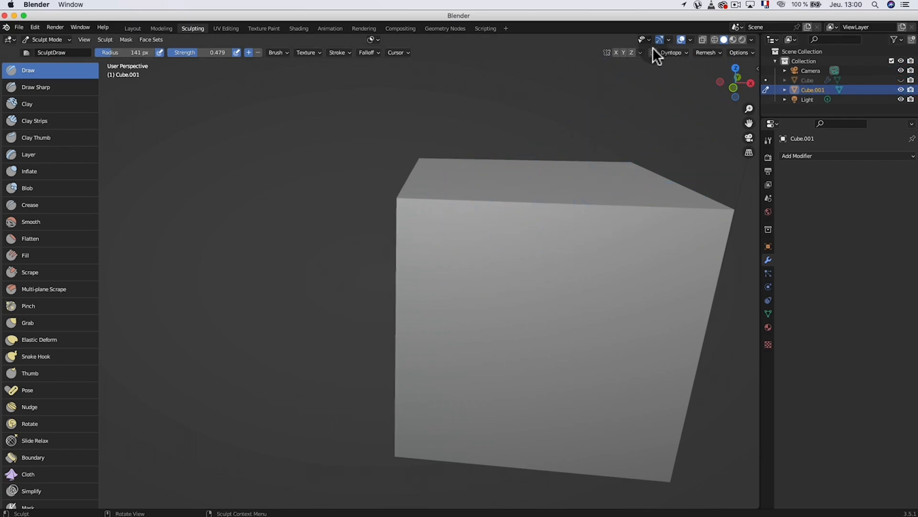
left_click(714, 39)
mouse_move(621, 157)
middle_mouse_down()
mouse_move(506, 178)
mouse_move(445, 206)
middle_mouse_up()
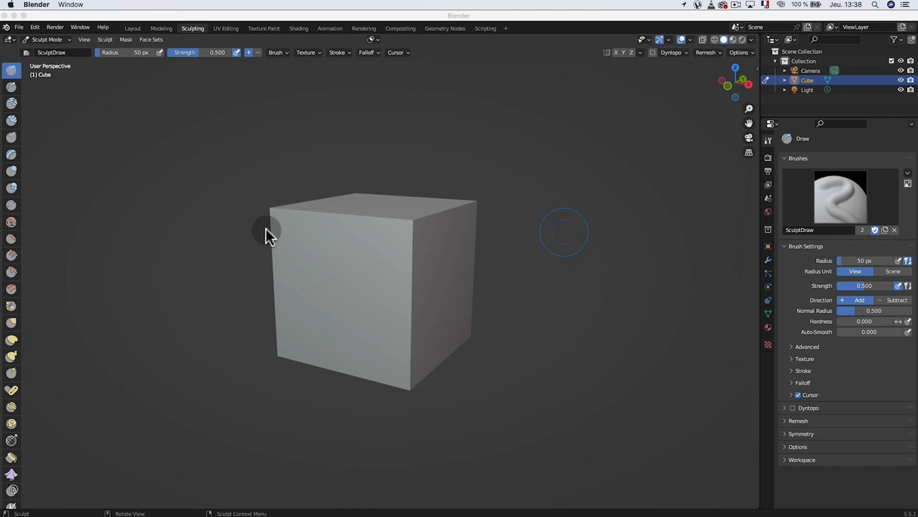
Step: Sample the remesh voxel size from the fresh cube's surface
left_click(266, 230)
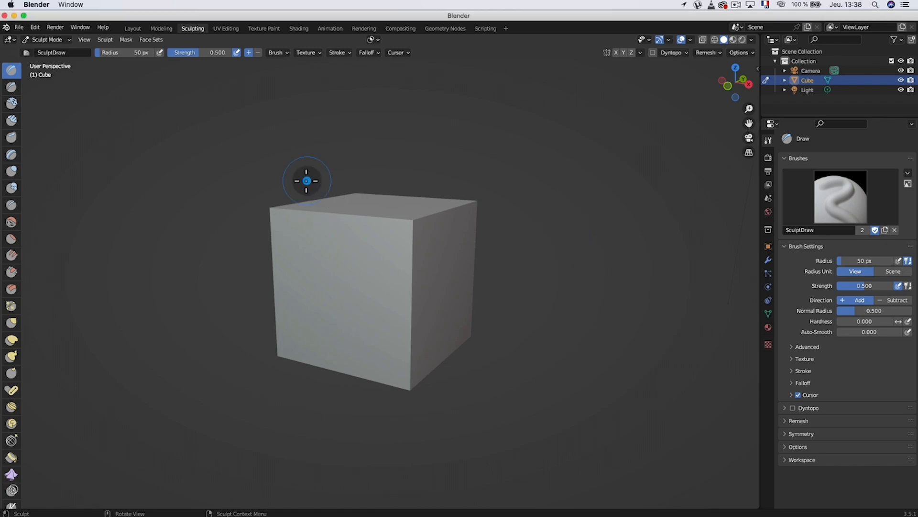
left_click(709, 53)
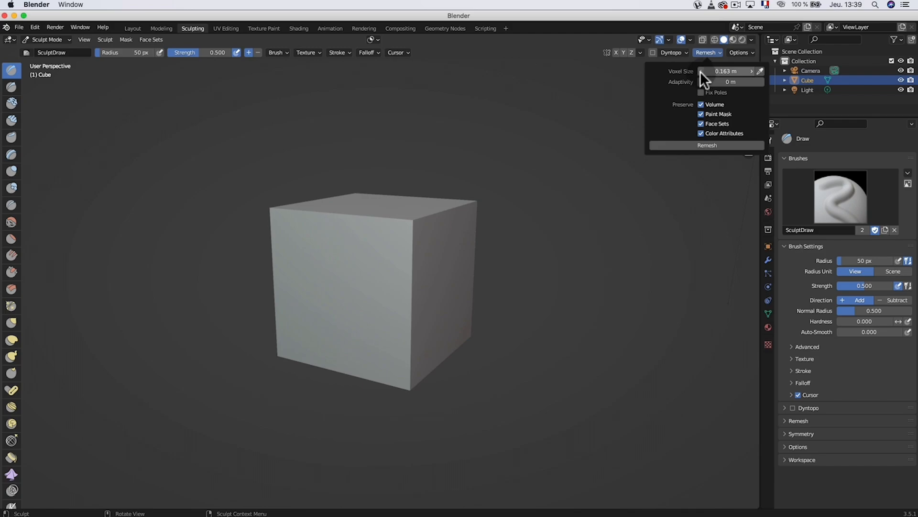
left_click(759, 69)
left_click(397, 206)
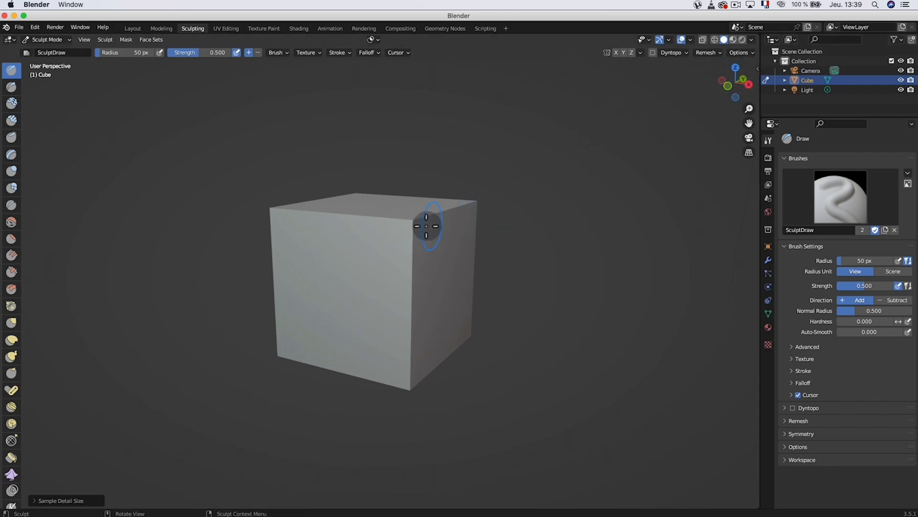
Step: Display the scene statistics and the wireframe overlay on the cube
left_click(690, 39)
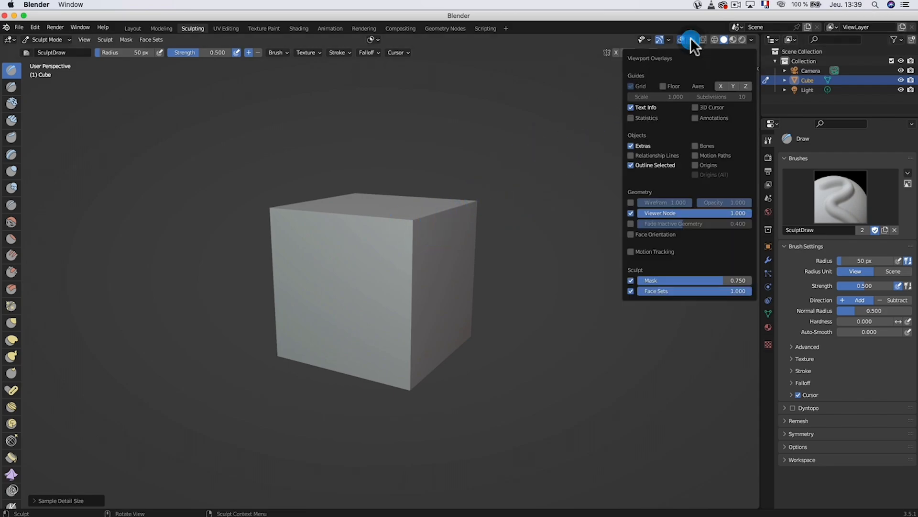
left_click(631, 118)
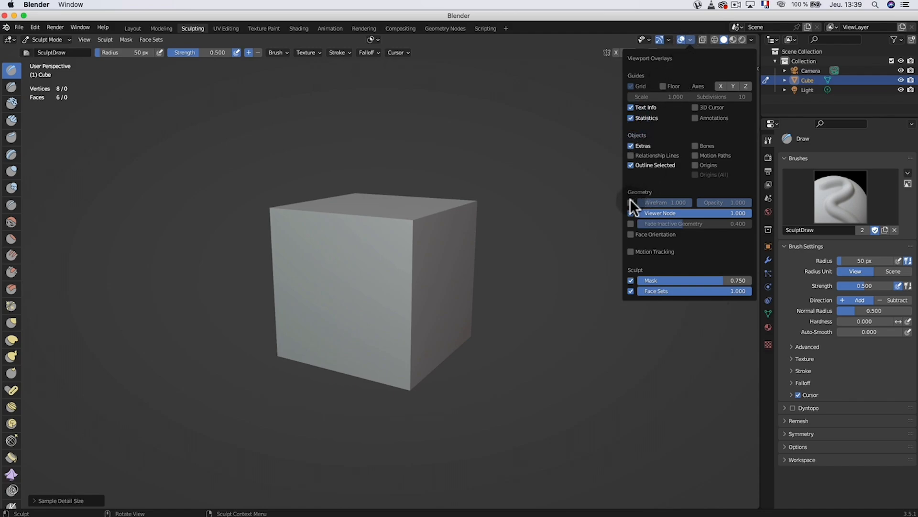
left_click(692, 37)
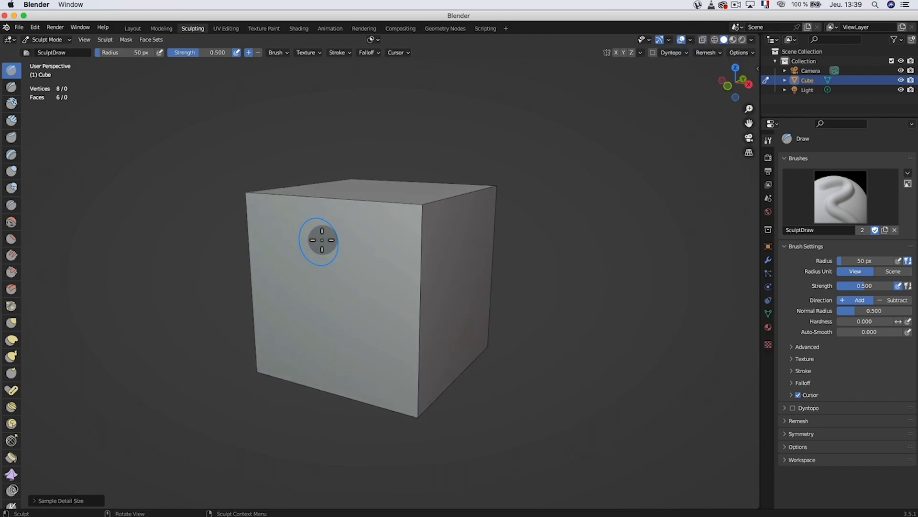
middle_click_drag(321, 240, 416, 199)
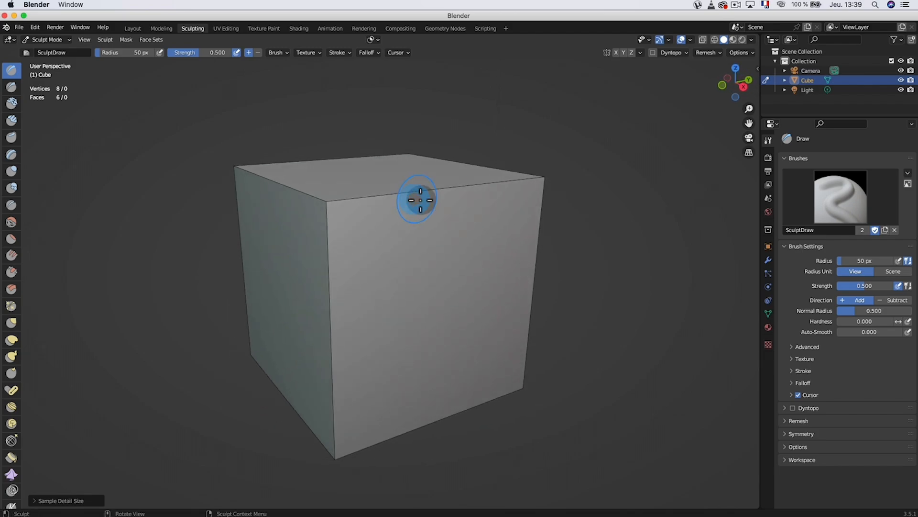
Step: Try adjusting the voxel size interactively on the cube's near side face, then cancel the second adjustment
left_click(711, 53)
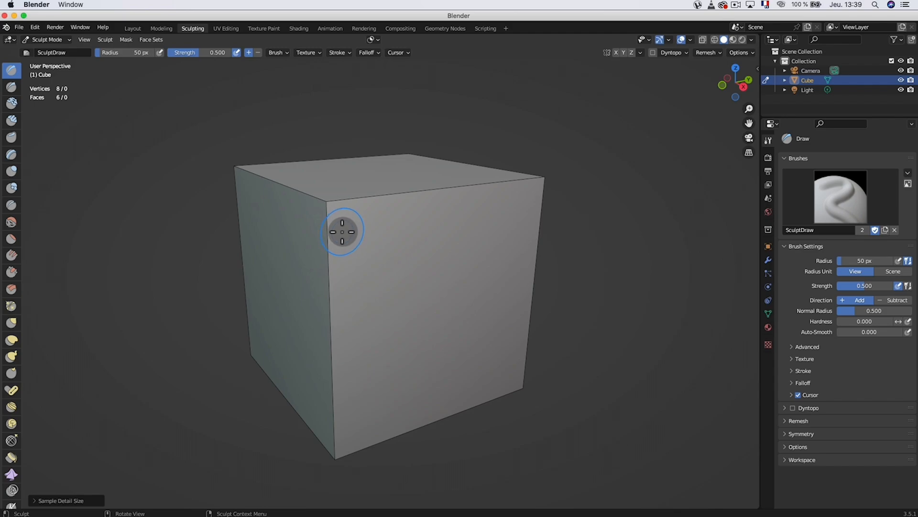
key("r")
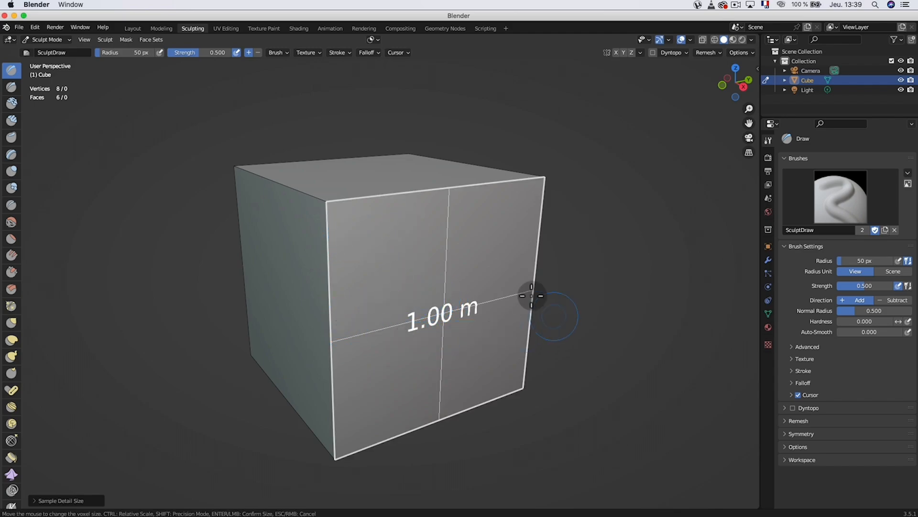
left_click(454, 257)
key("r")
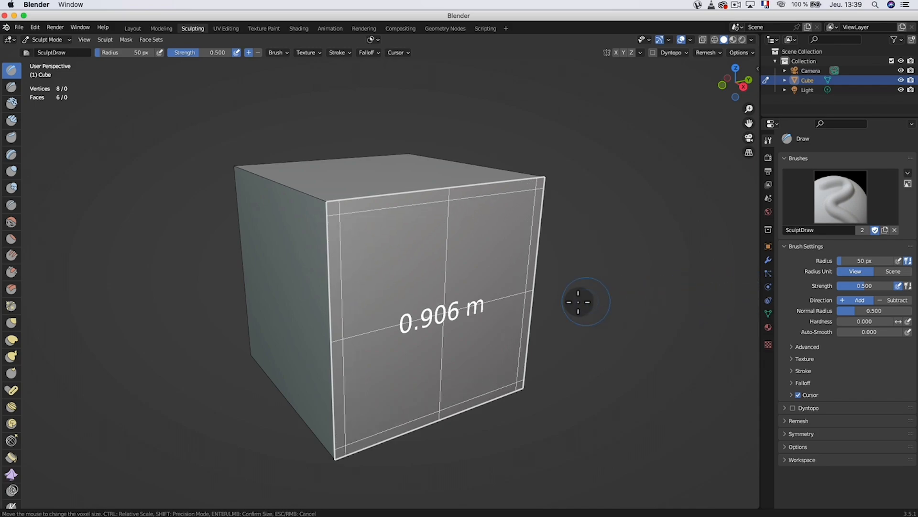
key("Escape")
Step: Preview the voxel size grid on the cube from two greater viewing distances, cancelling each adjustment
scroll(441, 295, "down", 5)
scroll(441, 294, "down", 2)
key("r")
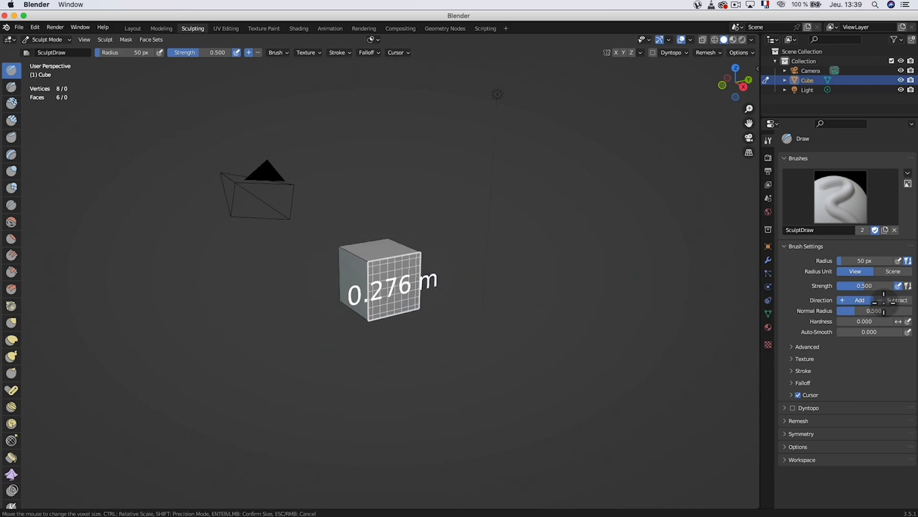
key("Escape")
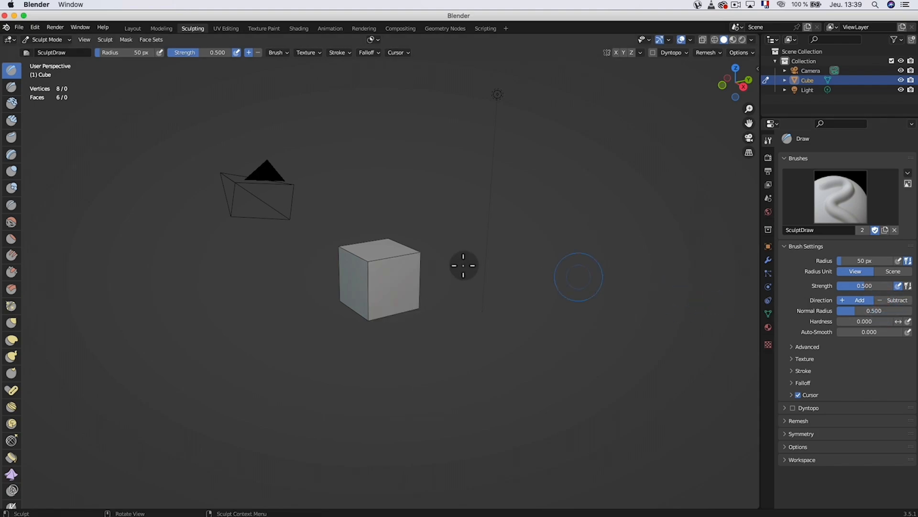
scroll(421, 273, "down", 3)
key("r")
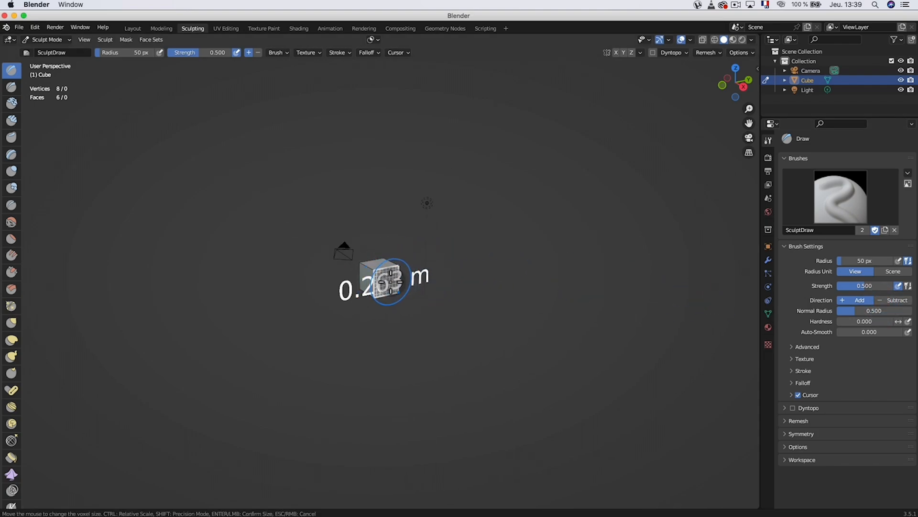
key("Escape")
Step: Set a coarse voxel size with the interactive grid and voxel-remesh the cube
scroll(390, 282, "up", 5)
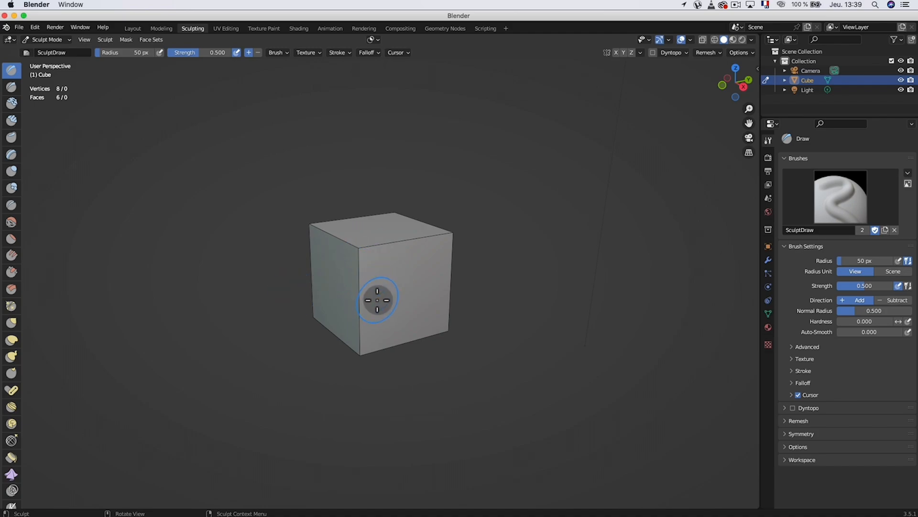
key("r")
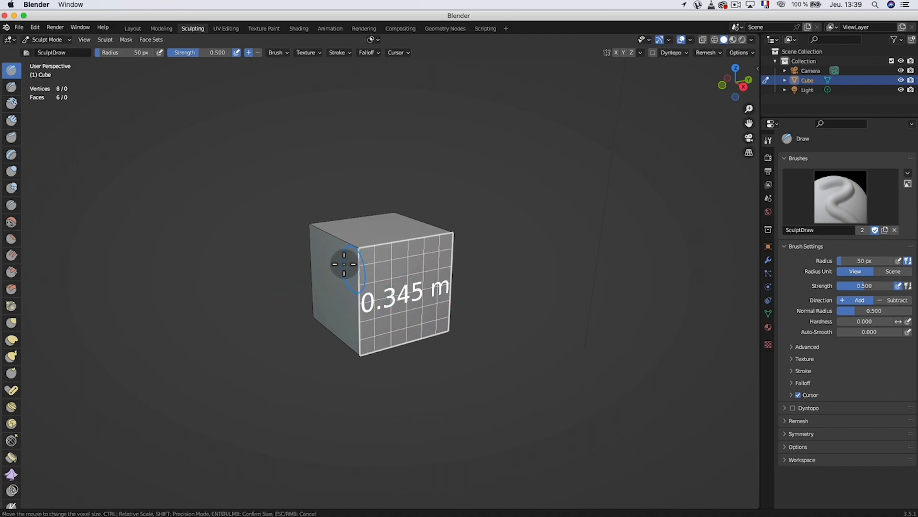
left_click(292, 218)
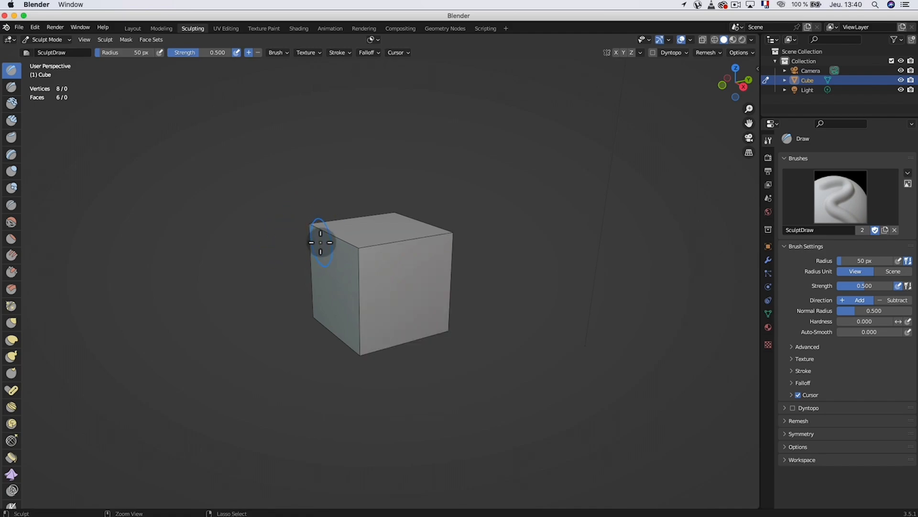
key("ctrl+r")
left_click_drag(358, 249, 410, 254)
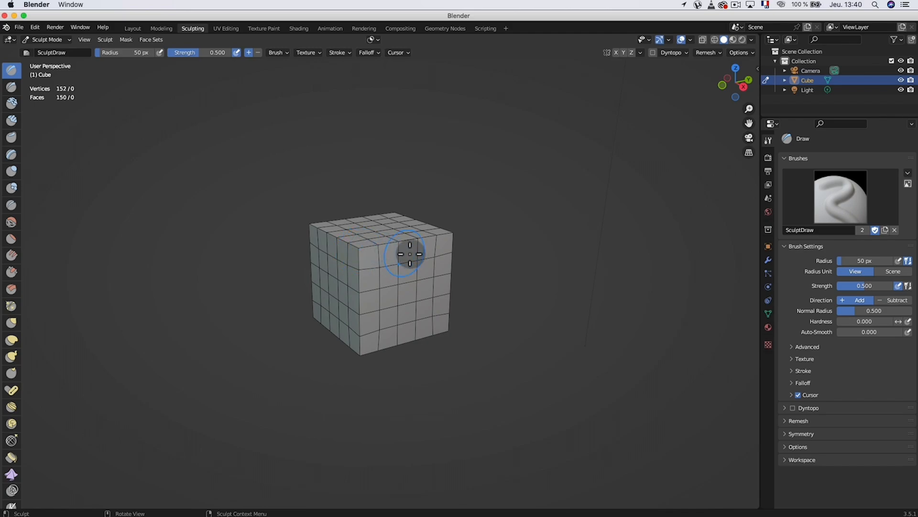
Step: Set a much finer voxel size with the interactive grid on the cube's near side face and voxel-remesh the cube
key("r")
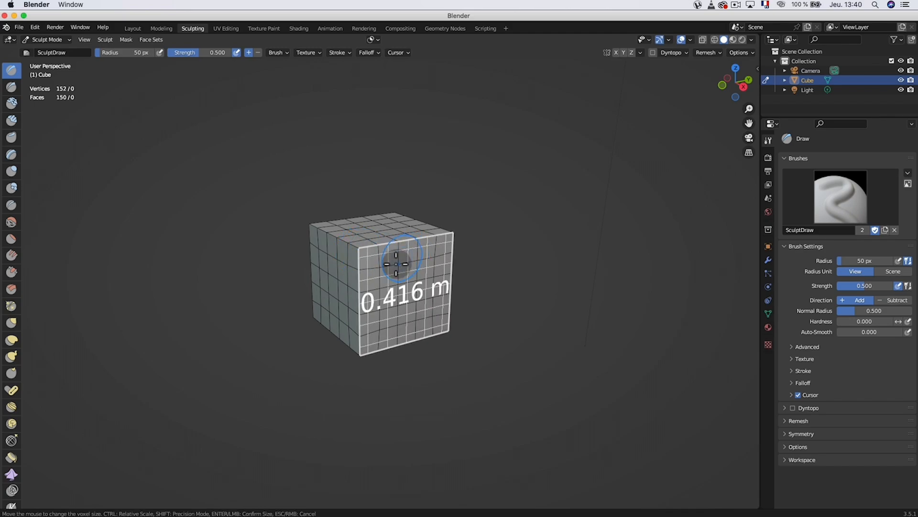
left_click(741, 190)
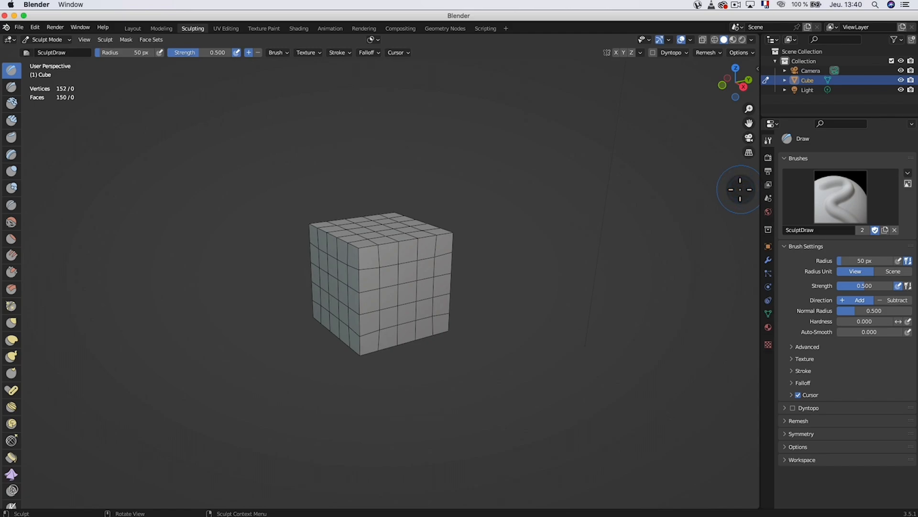
key("ctrl+r")
scroll(415, 254, "up", 3)
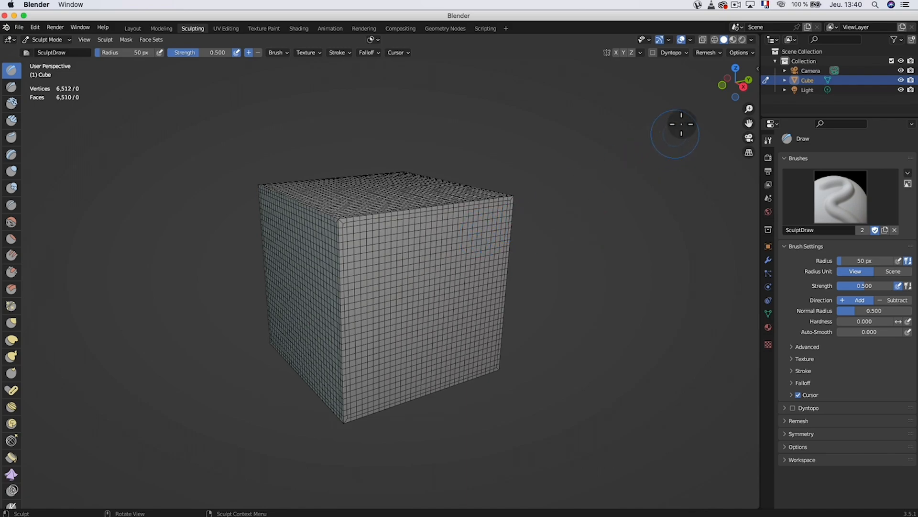
Step: Enable Dyntopo and sculpt a short Draw stroke near the top of the cube's near side face
left_click(653, 52)
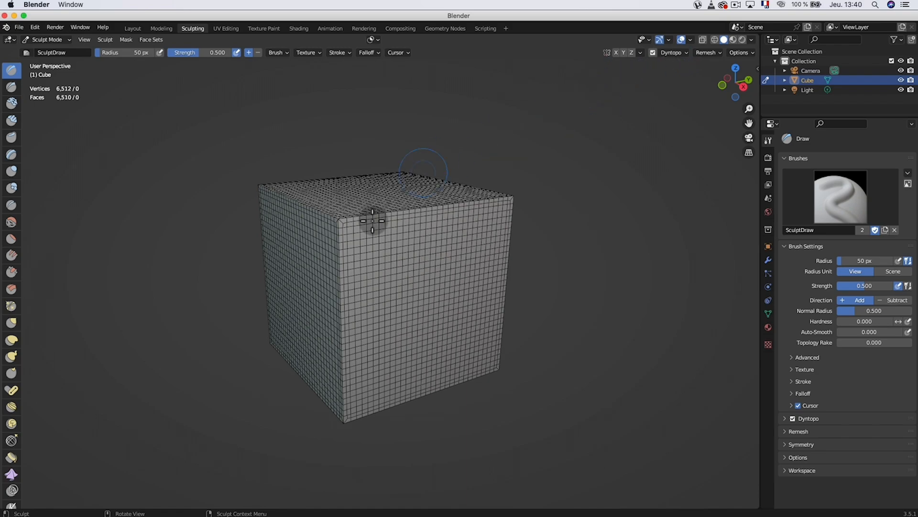
scroll(414, 228, "up", 4)
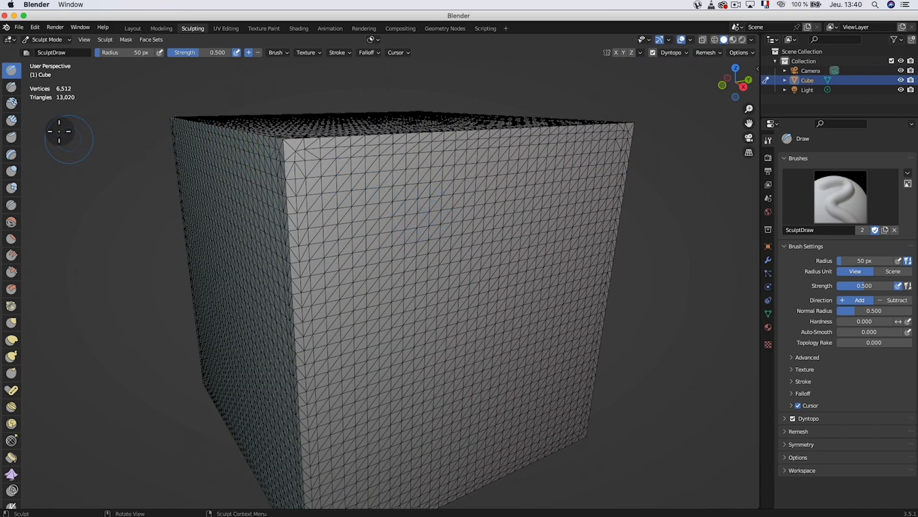
left_click_drag(437, 168, 375, 220)
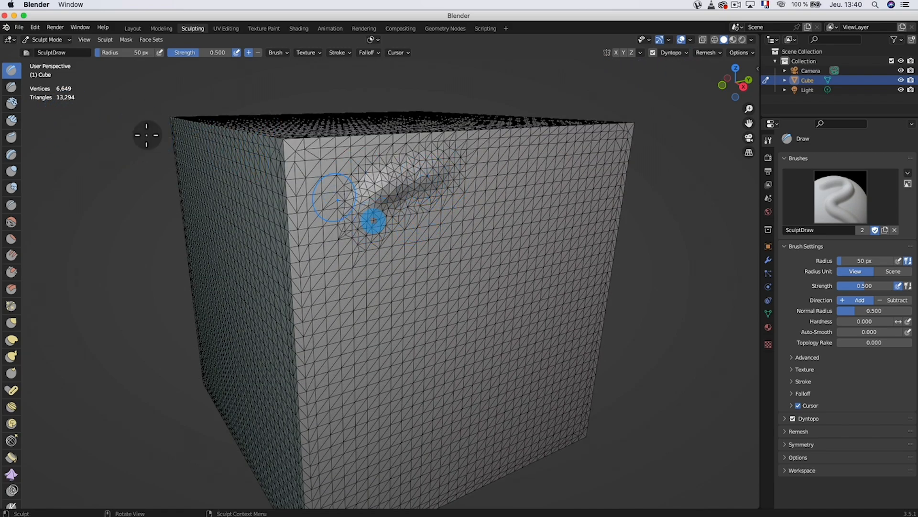
Step: Sculpt a small, densely detailed Draw stroke from close range just below the first stroke on the side face
scroll(404, 158, "up", 2)
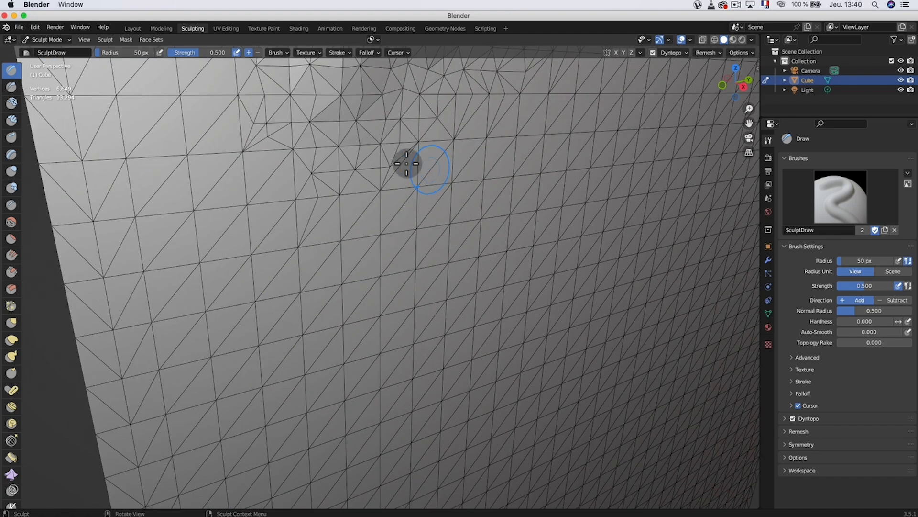
mouse_move(390, 164)
left_mouse_down()
mouse_move(396, 156)
mouse_move(377, 154)
mouse_move(381, 185)
mouse_move(383, 168)
mouse_move(400, 194)
mouse_move(431, 200)
left_mouse_up()
scroll(393, 155, "up", 3)
scroll(479, 218, "down", 6)
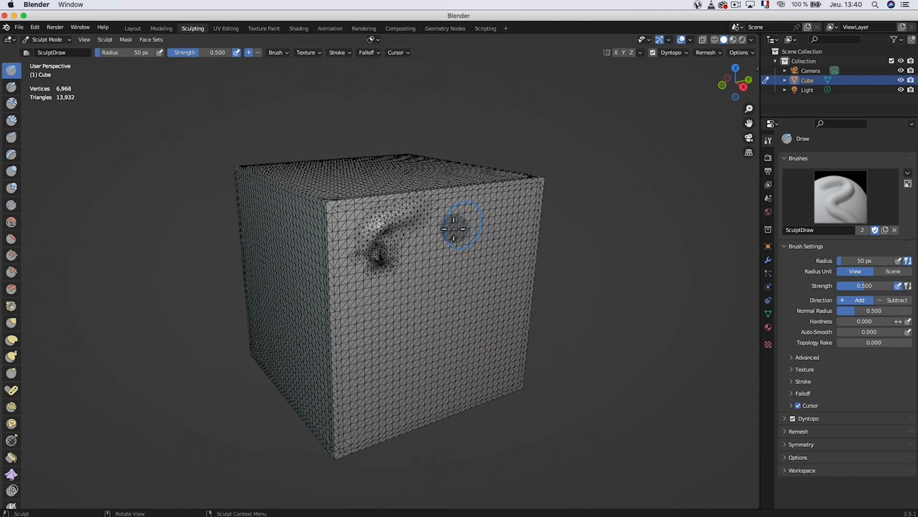
scroll(363, 223, "up", 2)
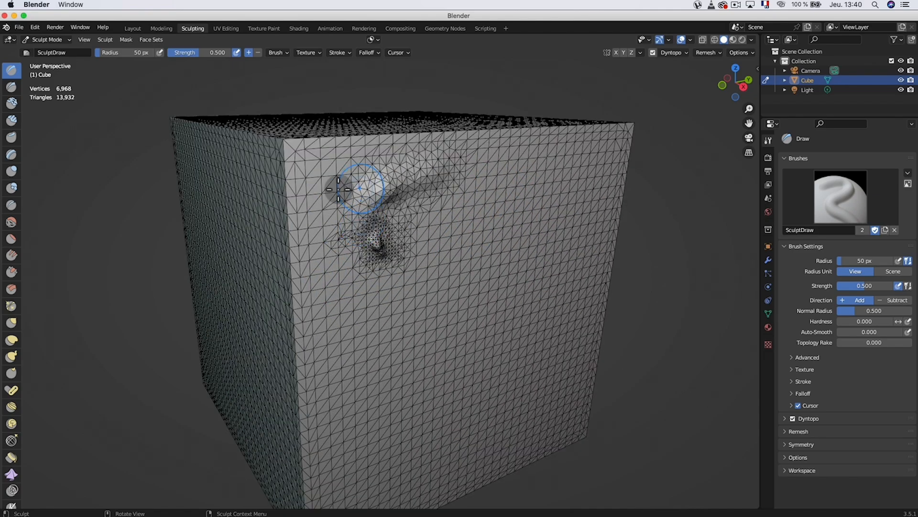
scroll(476, 163, "down", 3)
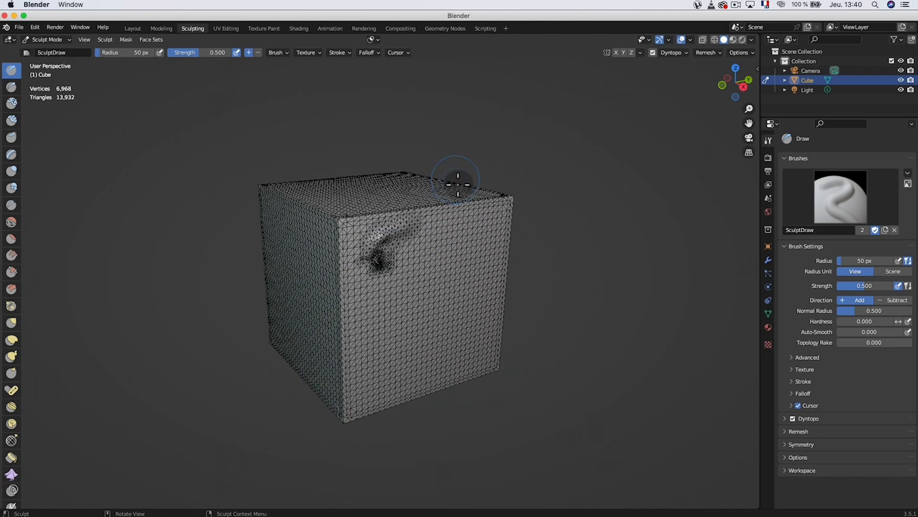
Step: Sculpt over both detailed strokes from a greater viewing distance to coarsen the topology there
mouse_move(334, 246)
middle_mouse_down()
mouse_move(394, 302)
mouse_move(312, 238)
middle_mouse_up()
scroll(311, 238, "up", 4)
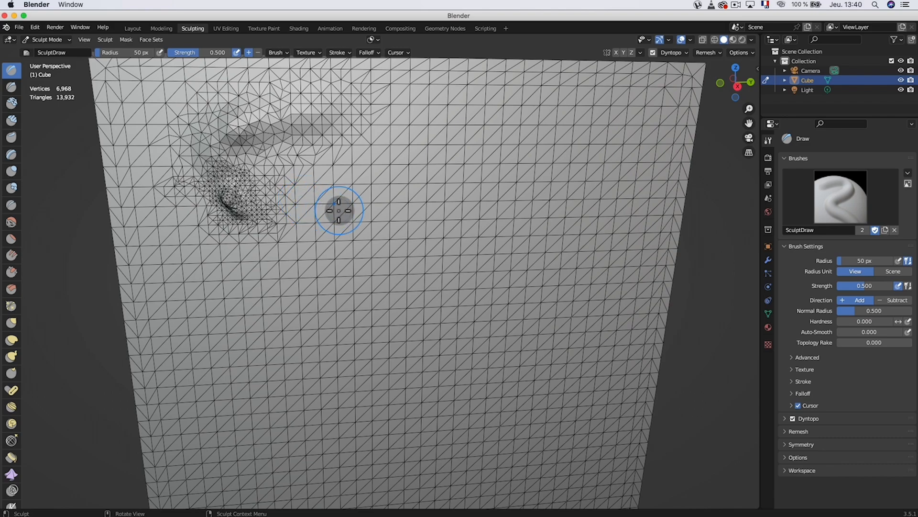
scroll(268, 208, "down", 5)
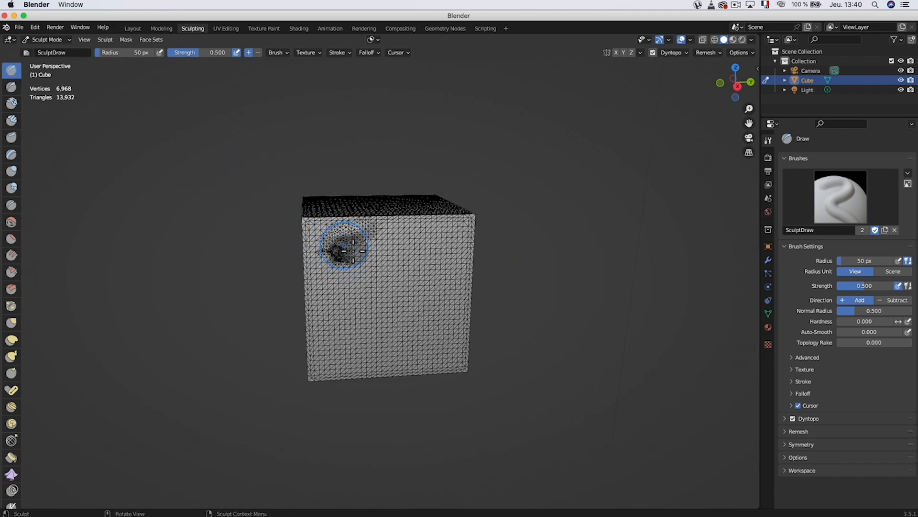
left_click_drag(353, 250, 349, 256)
scroll(285, 213, "up", 2)
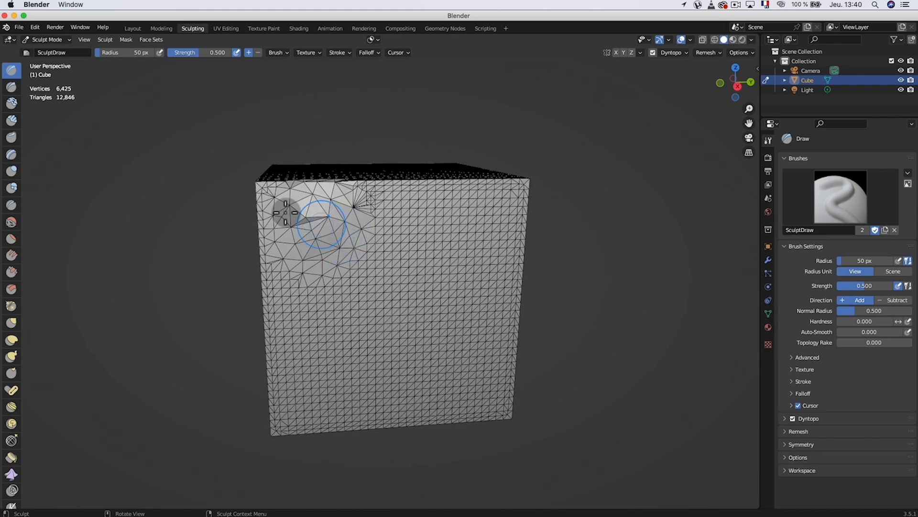
Step: Sculpt a coarse Draw stroke down the cube's nearest vertical edge from an even greater viewing distance
mouse_move(429, 249)
middle_mouse_down()
mouse_move(474, 260)
mouse_move(445, 258)
middle_mouse_up()
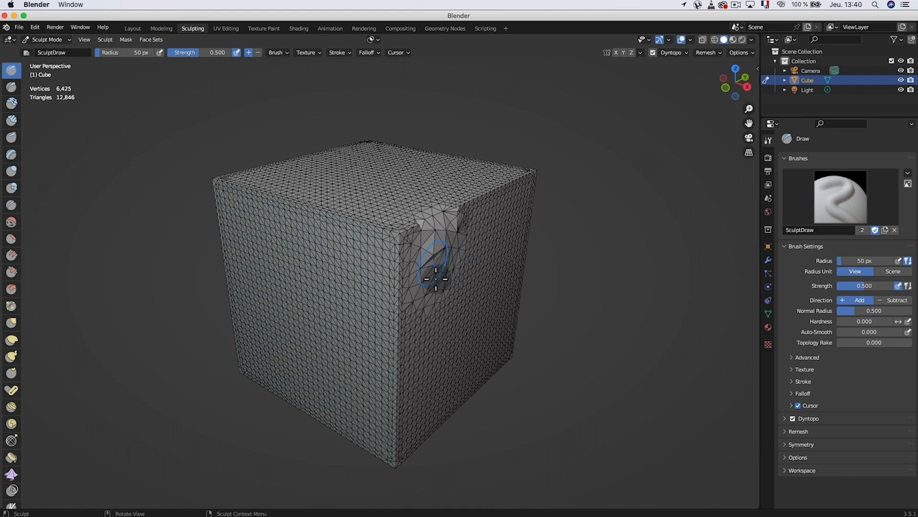
scroll(408, 261, "down", 5)
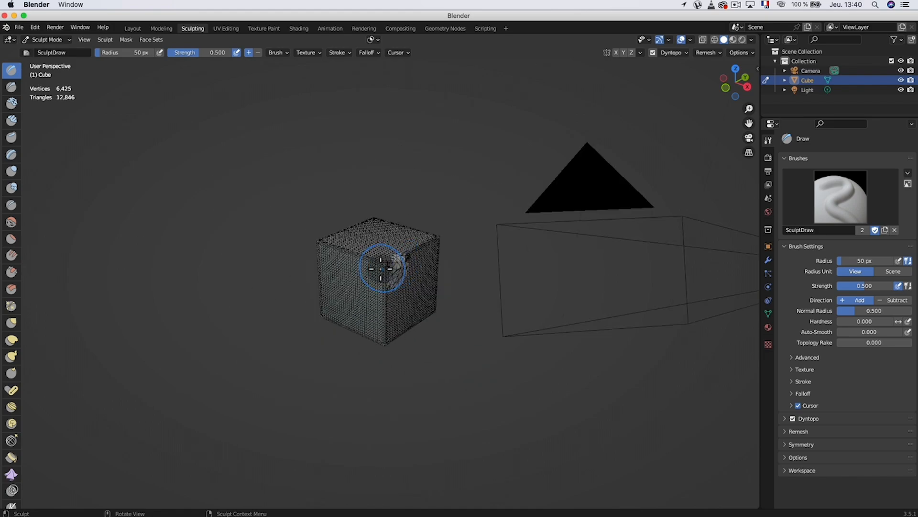
mouse_move(379, 273)
left_mouse_down()
mouse_move(383, 302)
mouse_move(392, 259)
mouse_move(404, 303)
mouse_move(431, 264)
mouse_move(401, 308)
left_mouse_up()
scroll(395, 255, "up", 5)
scroll(395, 255, "up", 3)
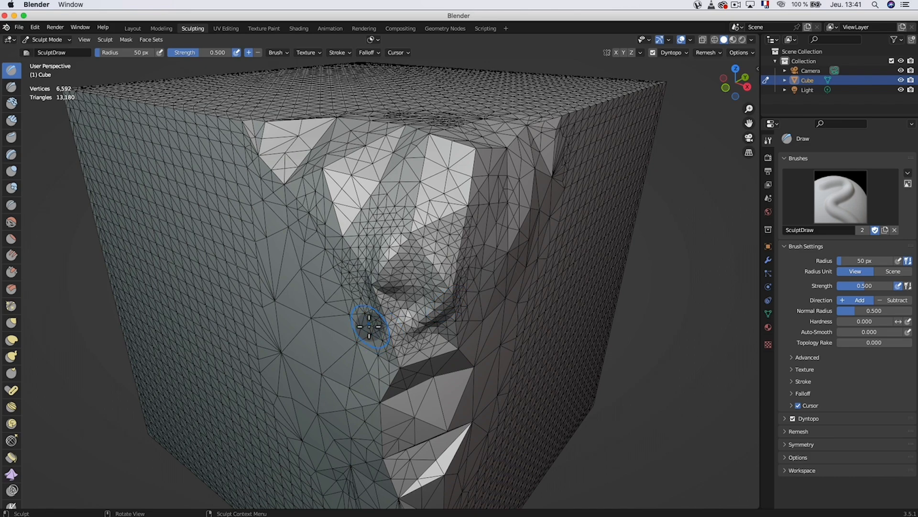
Step: Try to adjust the voxel size while Dyntopo is active, and switch the cube to Edit Mode and back to Sculpt Mode
key("r")
left_click(387, 322)
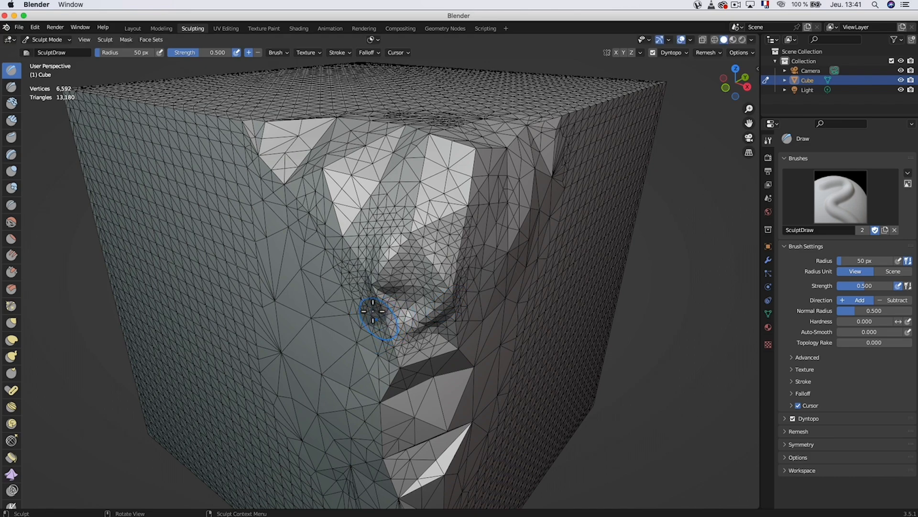
key("Tab")
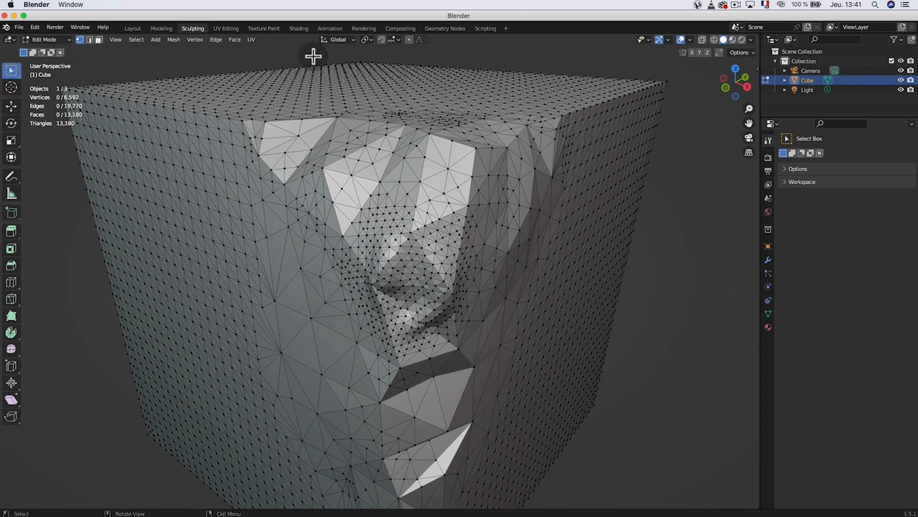
left_click(36, 39)
left_click(55, 73)
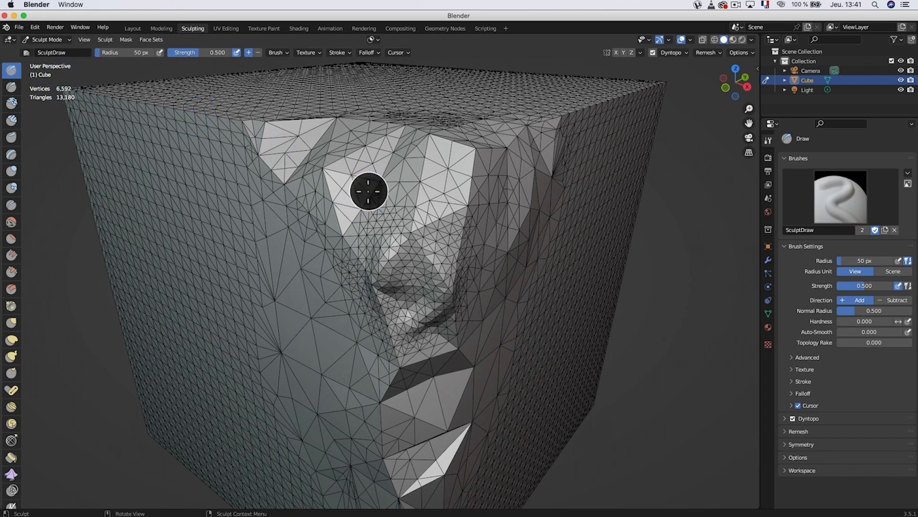
left_click(365, 189)
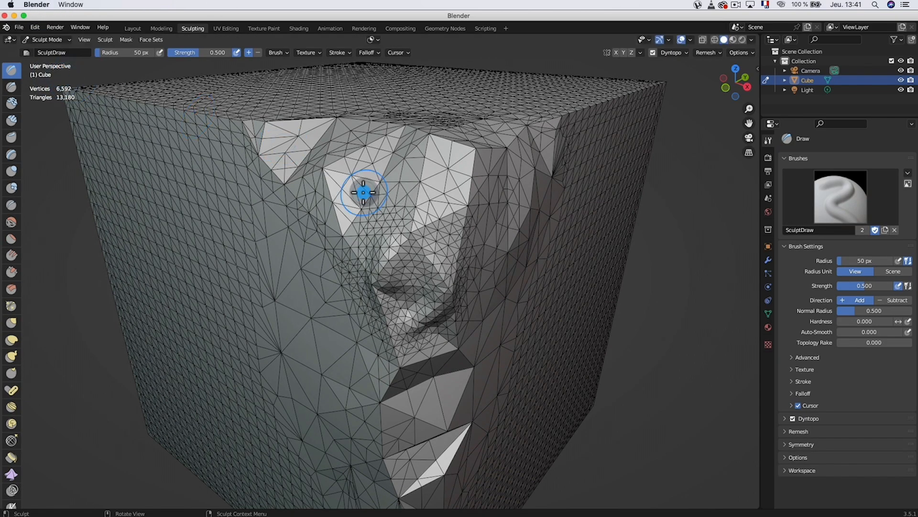
Step: Disable Dyntopo and voxel-remesh the sculpted cube with a voxel size of 0.115 m
scroll(380, 190, "down", 8)
scroll(379, 189, "down", 3)
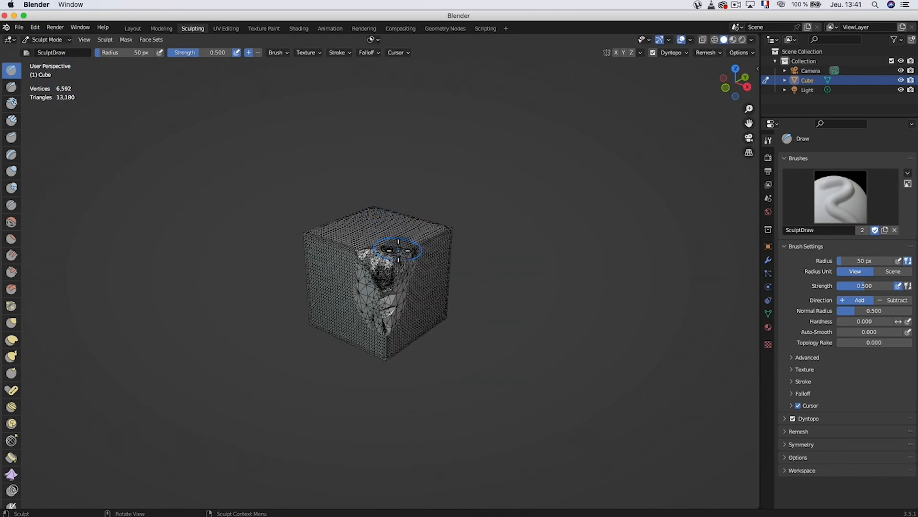
left_click(653, 52)
key("r")
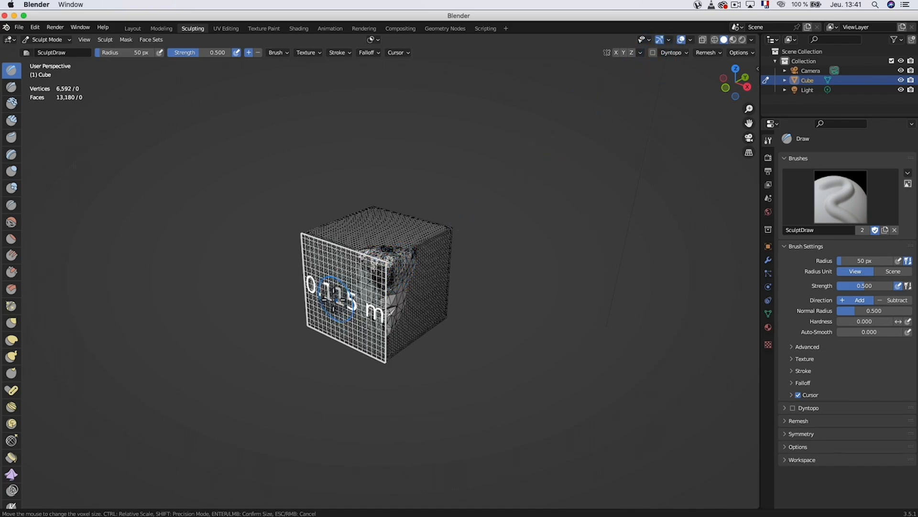
left_click(333, 296)
key("ctrl+r")
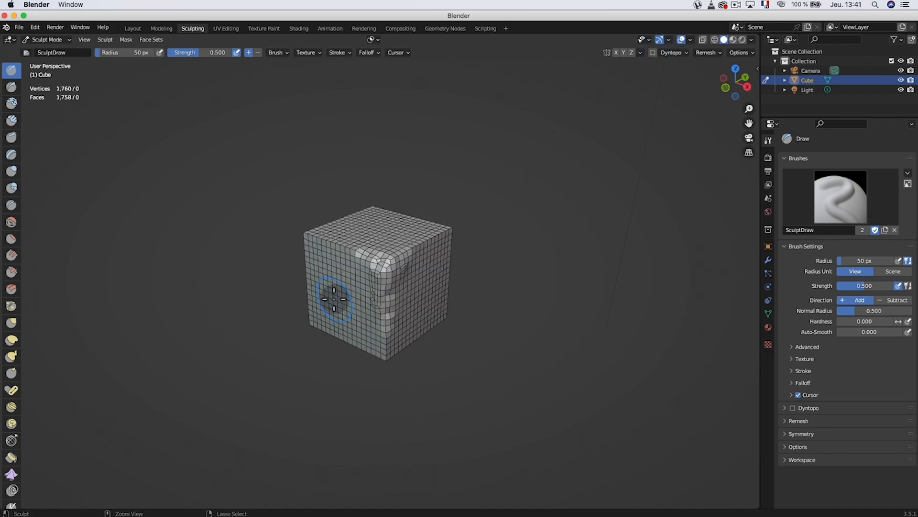
scroll(390, 246, "up", 8)
scroll(455, 249, "down", 6)
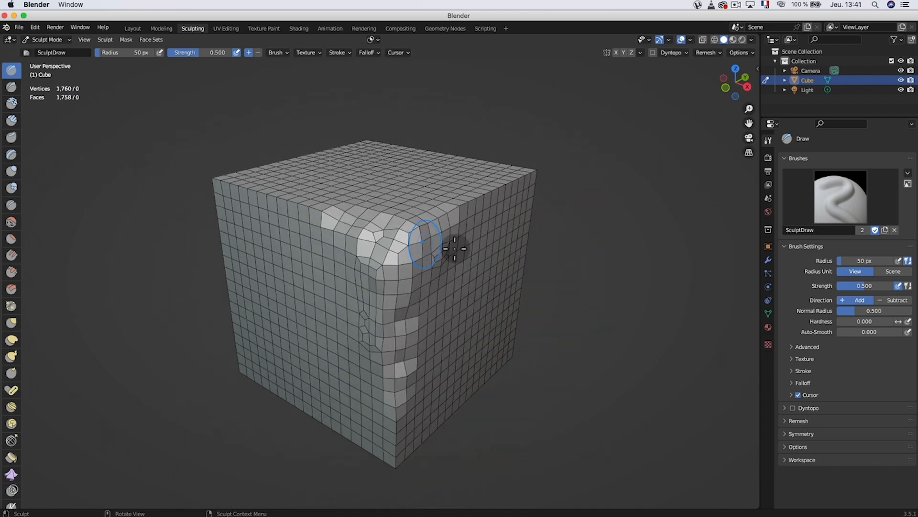
Step: Add a Multiresolution modifier to the remeshed cube
left_click(769, 260)
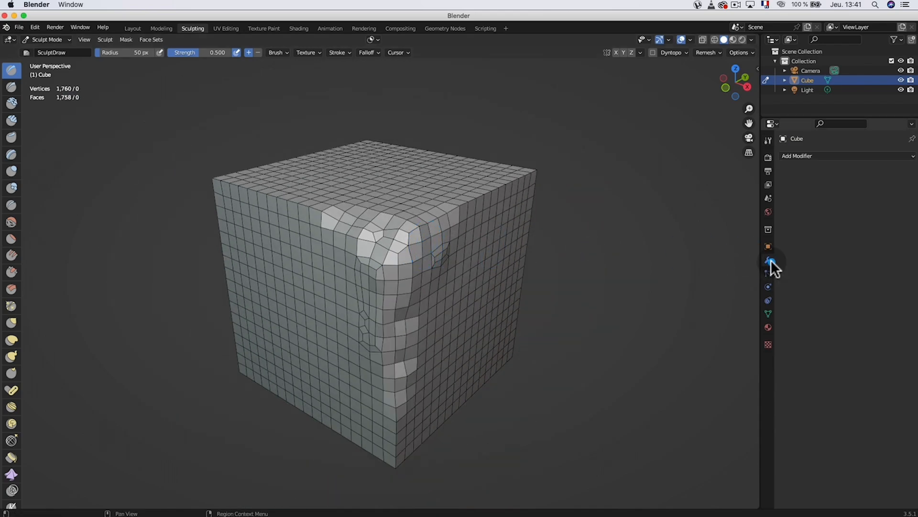
left_click(807, 157)
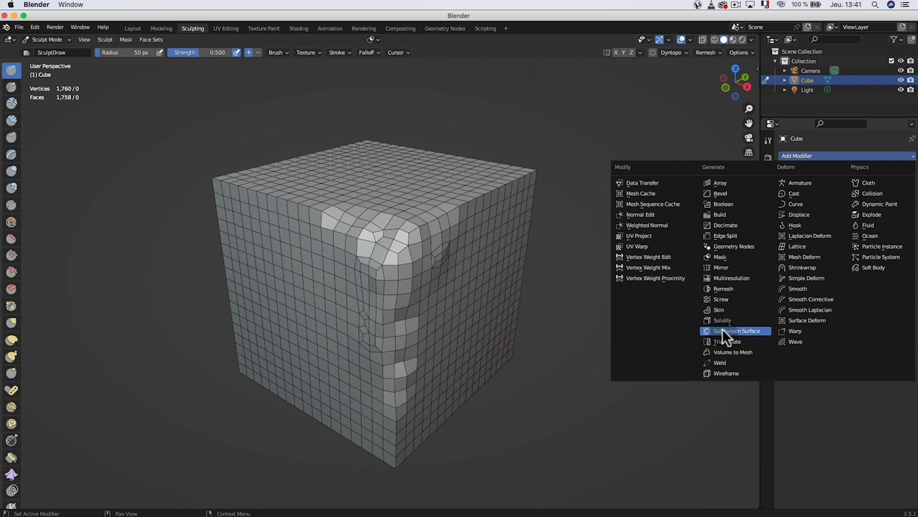
left_click(735, 277)
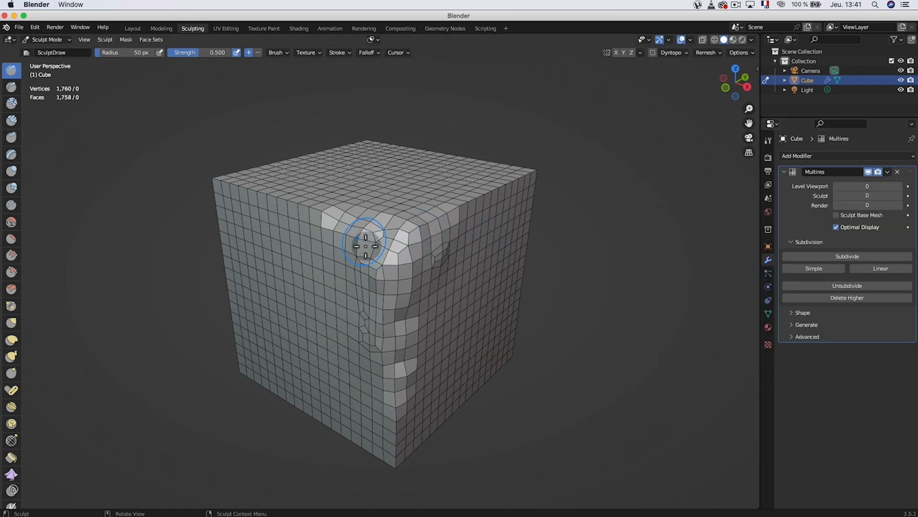
Step: Sculpt a Draw stroke around the cube's upper near corner and subdivide the Multires modifier once
mouse_move(366, 246)
left_mouse_down()
mouse_move(384, 288)
mouse_move(397, 287)
mouse_move(390, 312)
mouse_move(402, 311)
mouse_move(375, 266)
left_mouse_up()
left_click(823, 256)
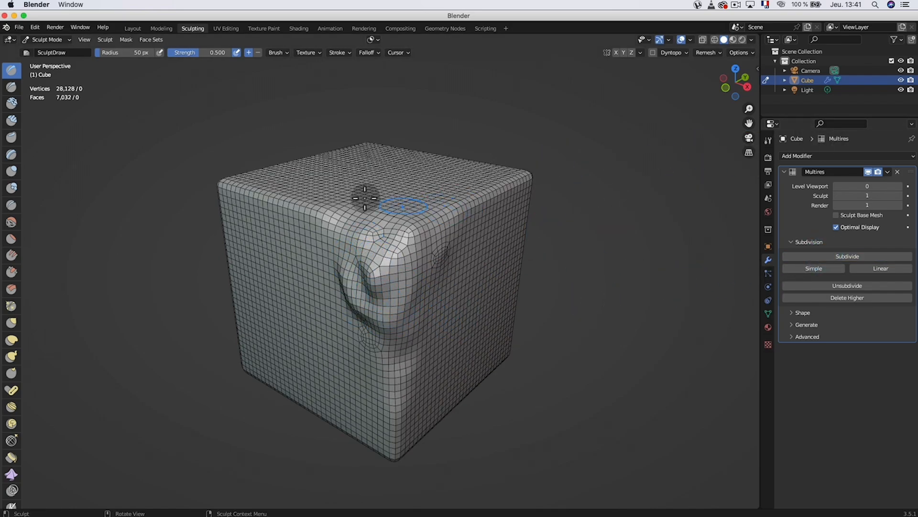
mouse_move(360, 201)
middle_mouse_down()
mouse_move(512, 215)
mouse_move(502, 213)
middle_mouse_up()
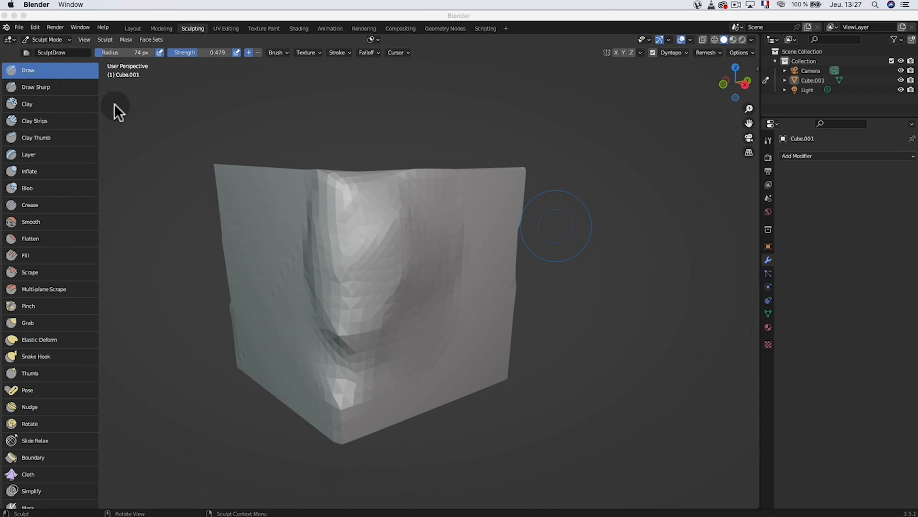
Step: Activate the Draw Sharp brush for sculpting Cube.001 and switch to the Smooth brush
left_click(365, 213)
mouse_move(365, 214)
middle_mouse_down()
mouse_move(365, 221)
mouse_move(416, 228)
mouse_move(356, 220)
middle_mouse_up()
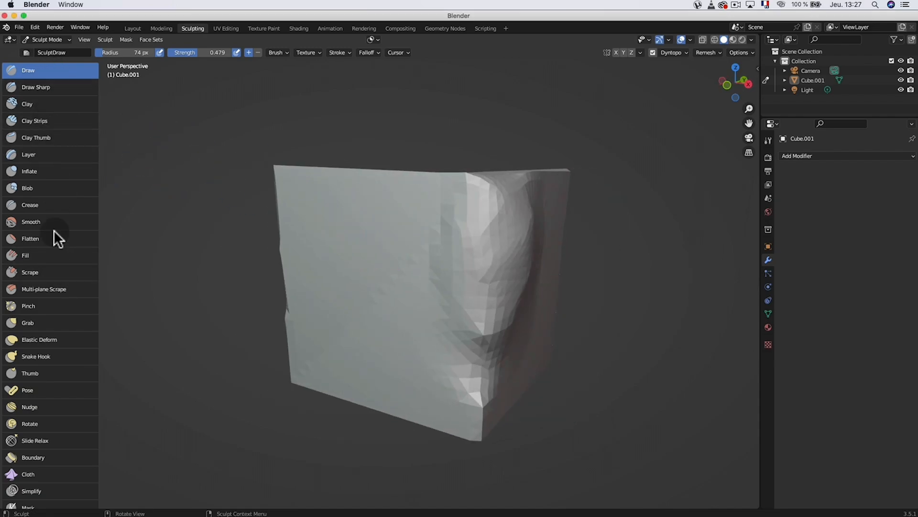
scroll(63, 163, "down", 10)
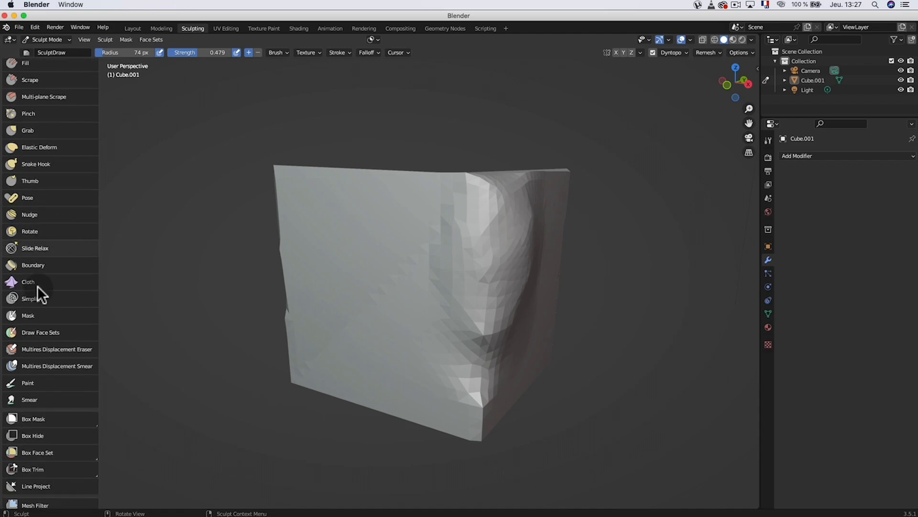
scroll(55, 368, "up", 10)
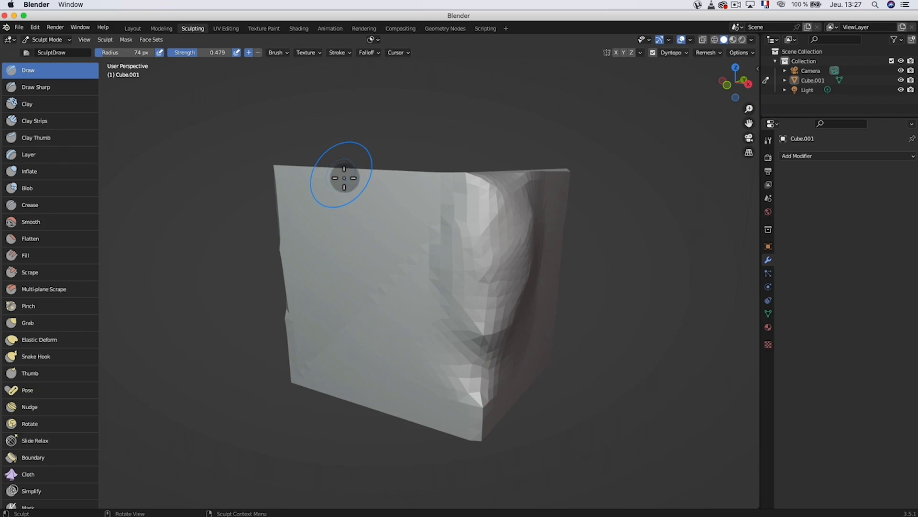
key("shift+space")
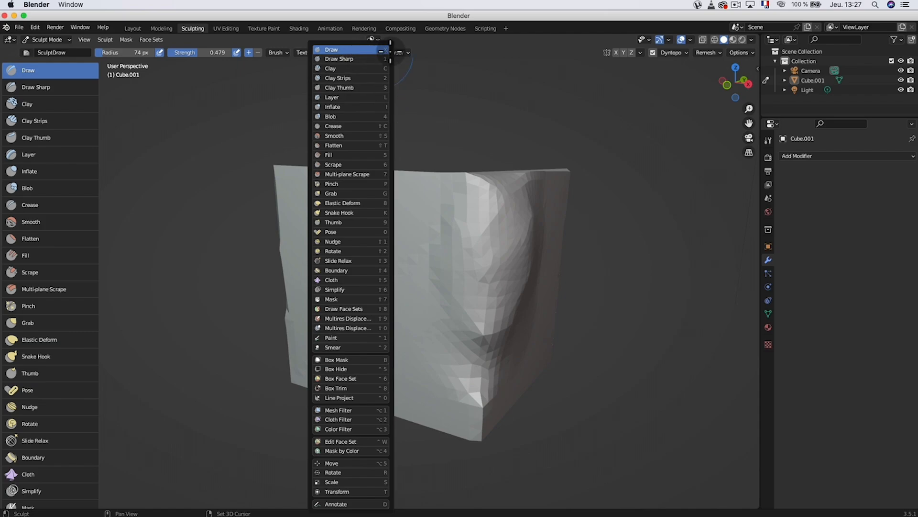
left_click(327, 58)
key("shift+space")
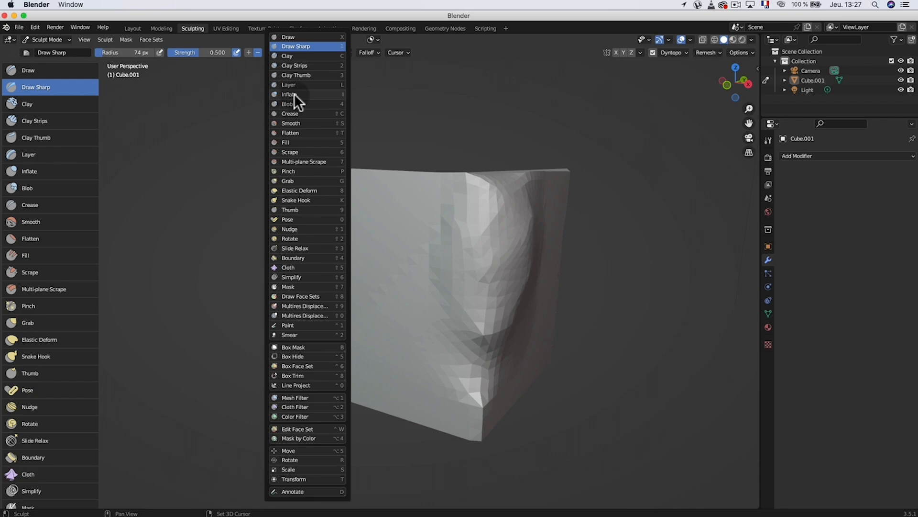
left_click(297, 123)
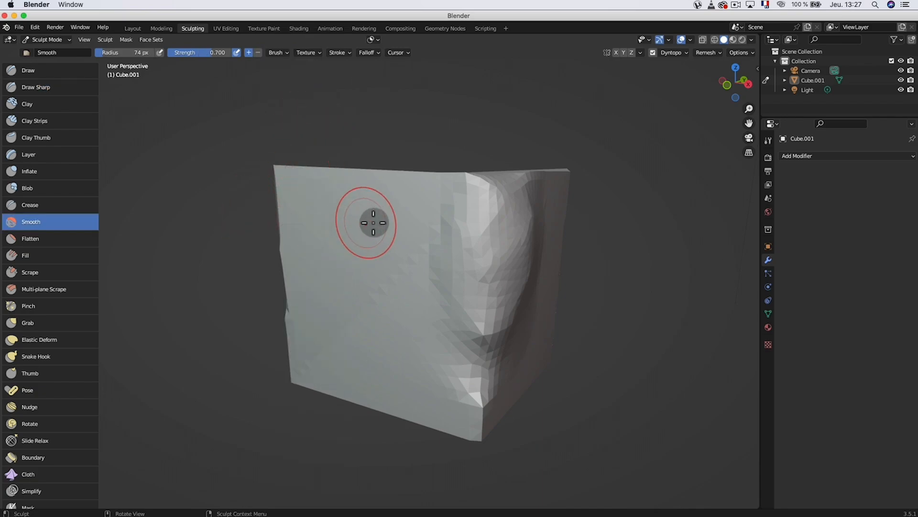
Step: Activate the Draw brush and sculpt two raised strokes on the cube's flat side face
scroll(372, 218, "down", 4)
scroll(385, 225, "up", 2)
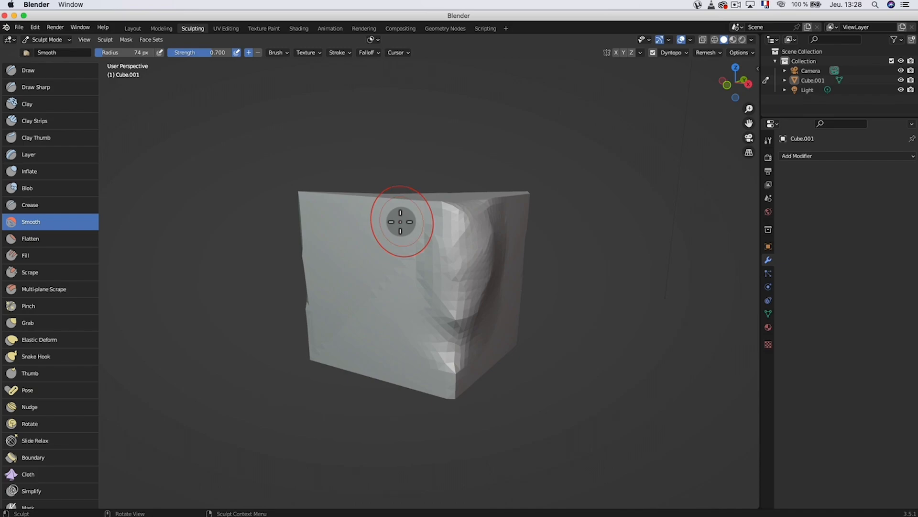
middle_click_drag(492, 122, 436, 173)
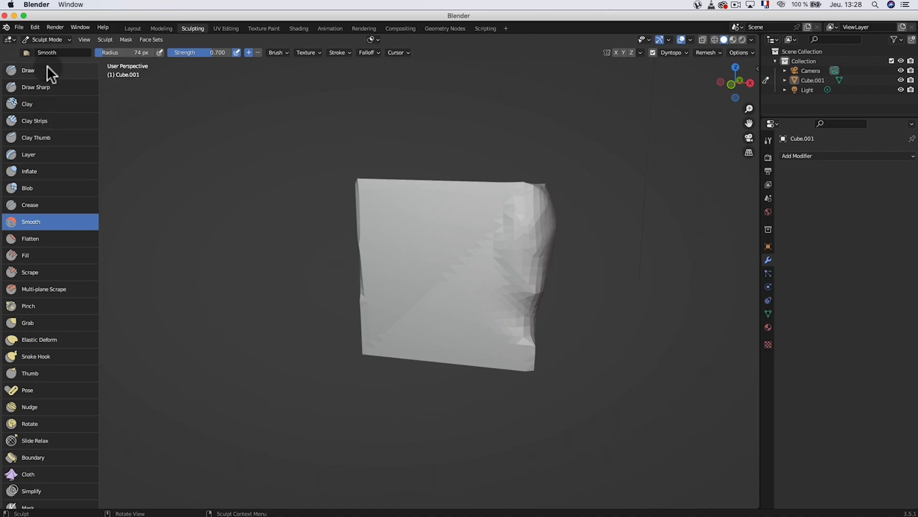
left_click(20, 70)
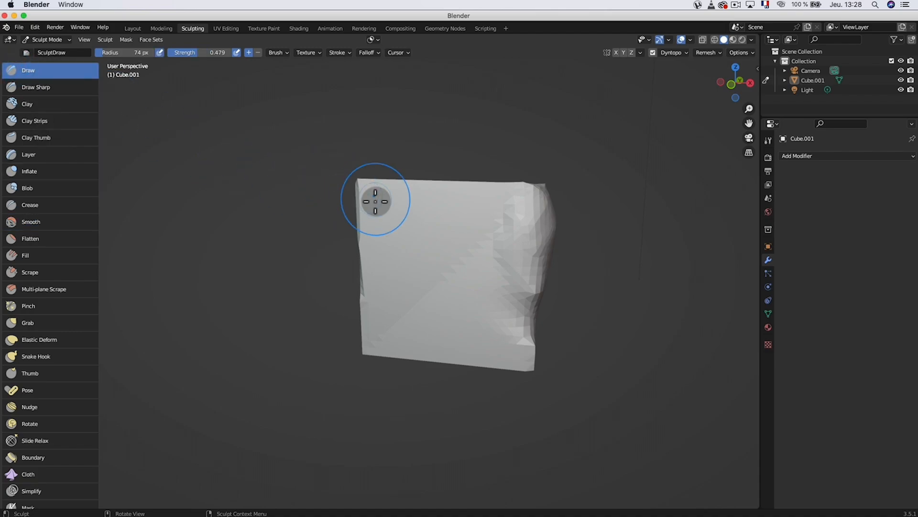
mouse_move(376, 202)
left_mouse_down()
mouse_move(389, 229)
mouse_move(443, 263)
left_mouse_up()
middle_click_drag(402, 269, 358, 269)
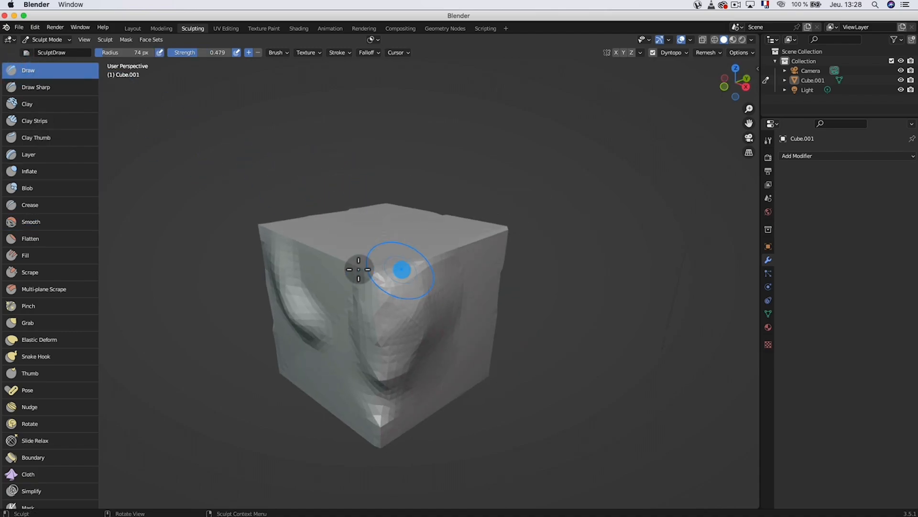
mouse_move(304, 277)
left_mouse_down()
mouse_move(313, 316)
mouse_move(287, 301)
mouse_move(293, 293)
mouse_move(299, 326)
mouse_move(304, 289)
mouse_move(311, 322)
mouse_move(336, 316)
mouse_move(318, 297)
left_mouse_up()
mouse_move(318, 297)
middle_mouse_down()
mouse_move(363, 308)
mouse_move(440, 283)
mouse_move(413, 292)
middle_mouse_up()
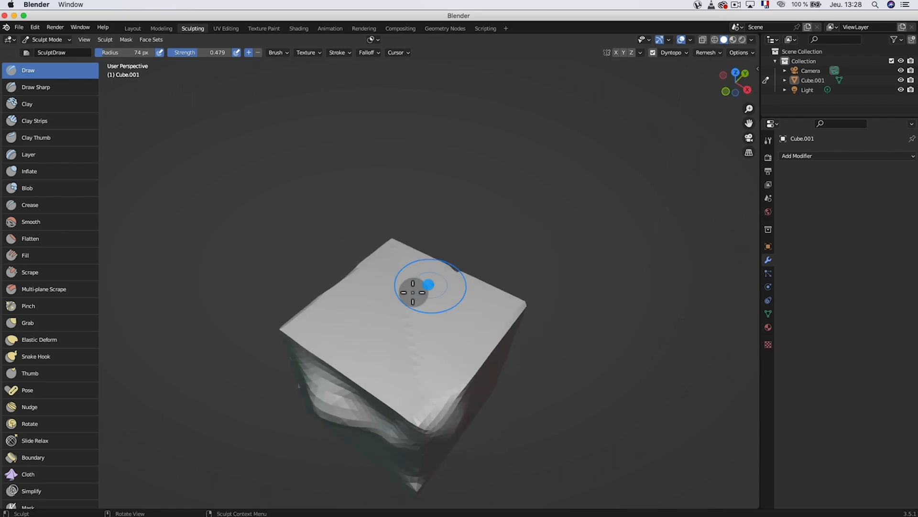
Step: Sculpt Draw strokes across the cube's top face, enlarging the brush radius to 196 px for the last stroke
mouse_move(413, 292)
left_mouse_down()
mouse_move(455, 304)
mouse_move(361, 322)
mouse_move(474, 305)
mouse_move(387, 311)
left_mouse_up()
key("super+z")
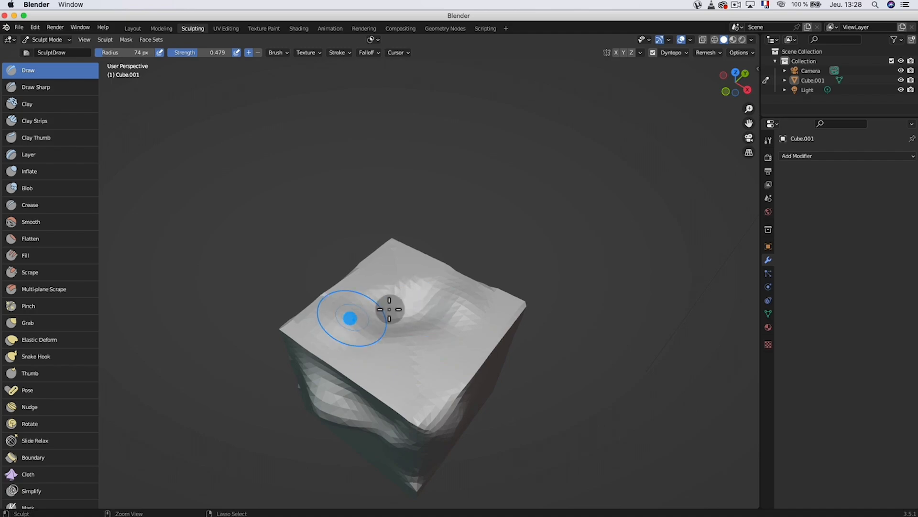
key("f")
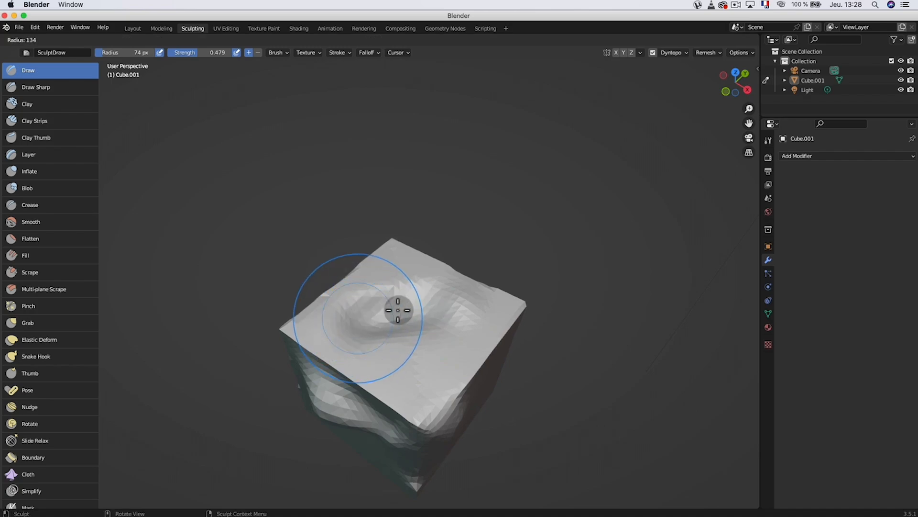
left_click(423, 306)
left_click_drag(417, 306, 398, 315)
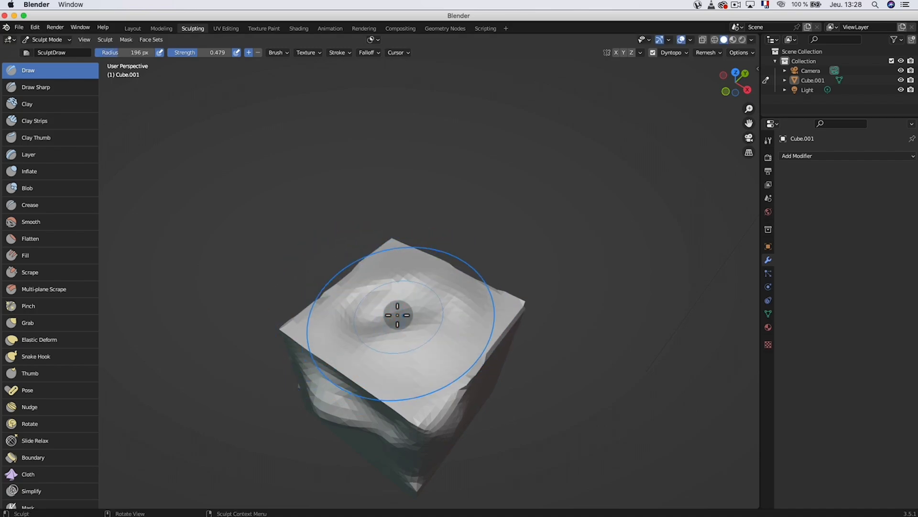
Step: Set the Draw brush strength to 0.533 and adjust the brush's texture angle
key("shift+f")
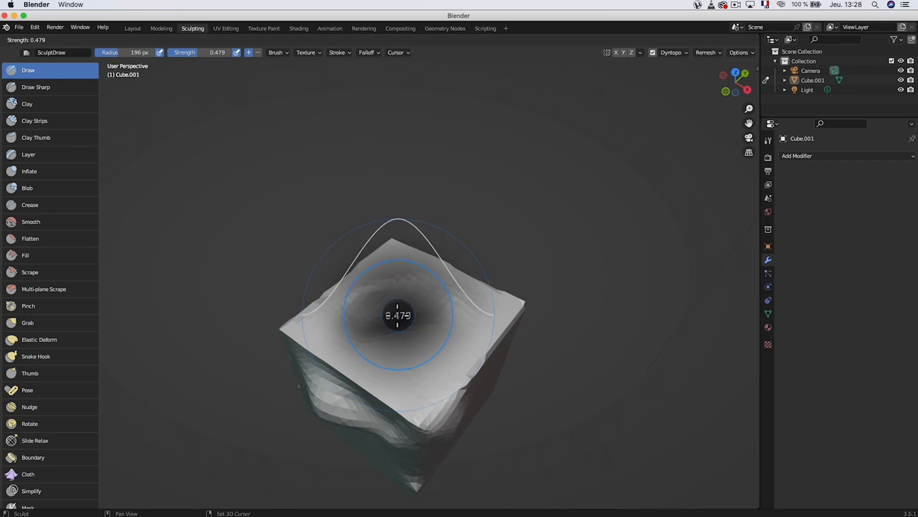
left_click(401, 317)
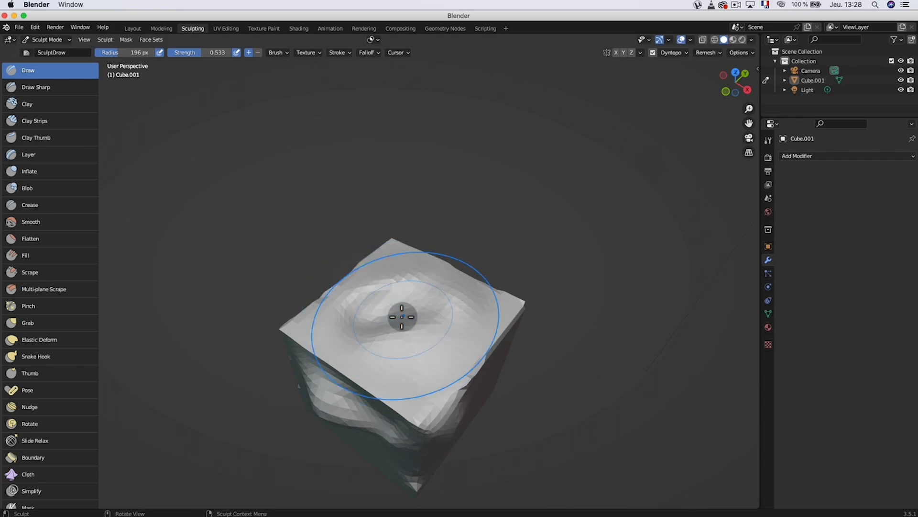
key("ctrl+f")
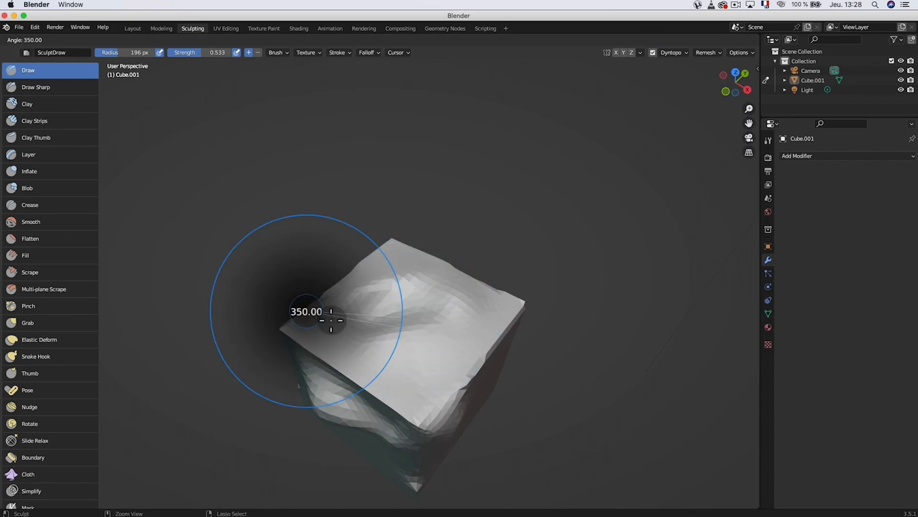
left_click(388, 317)
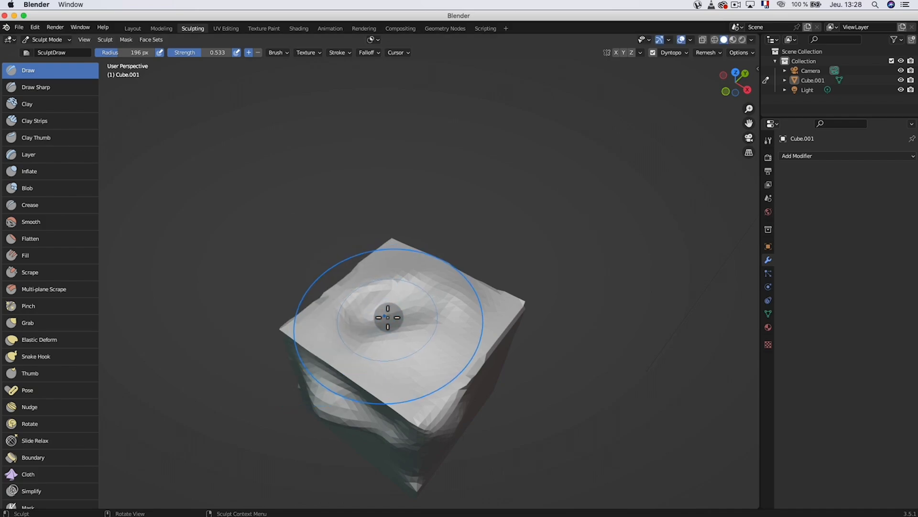
Step: Vary the Draw brush strength to 0.770, down to 0.127, and back up to 0.533
key("shift+f")
left_click(406, 316)
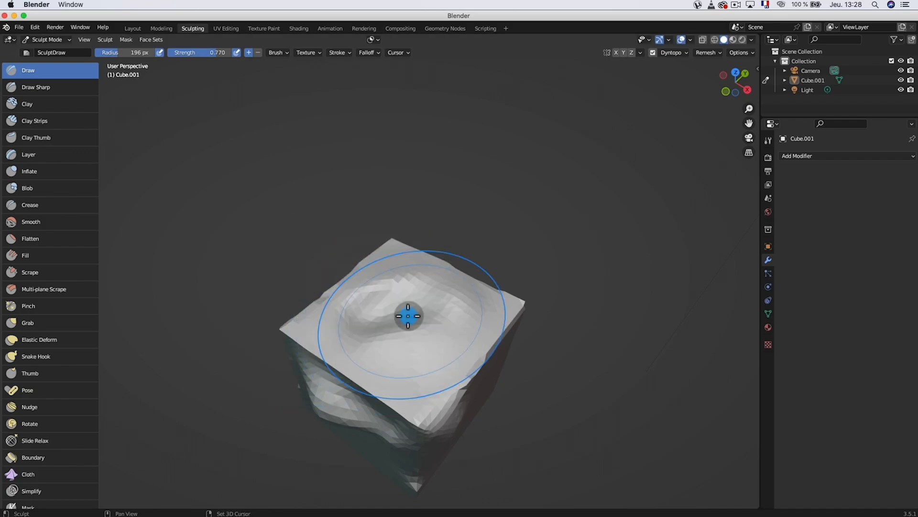
key("shift+f")
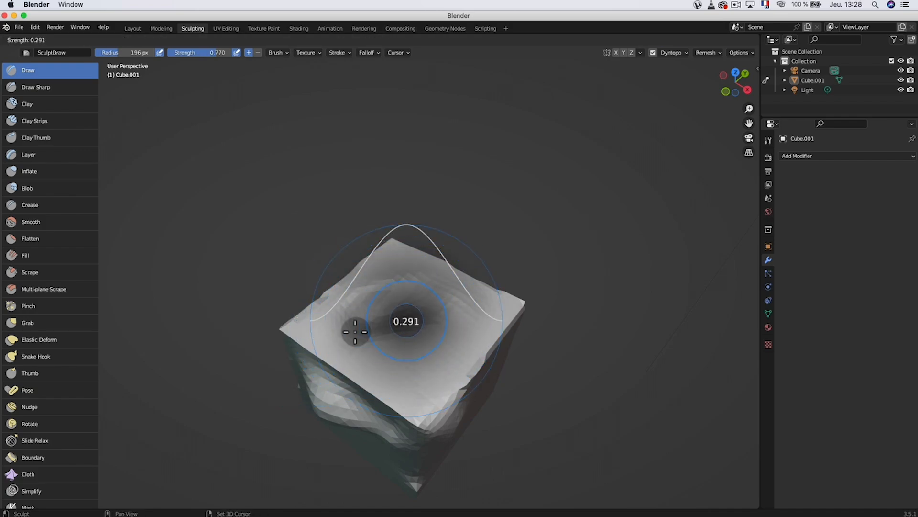
left_click(346, 329)
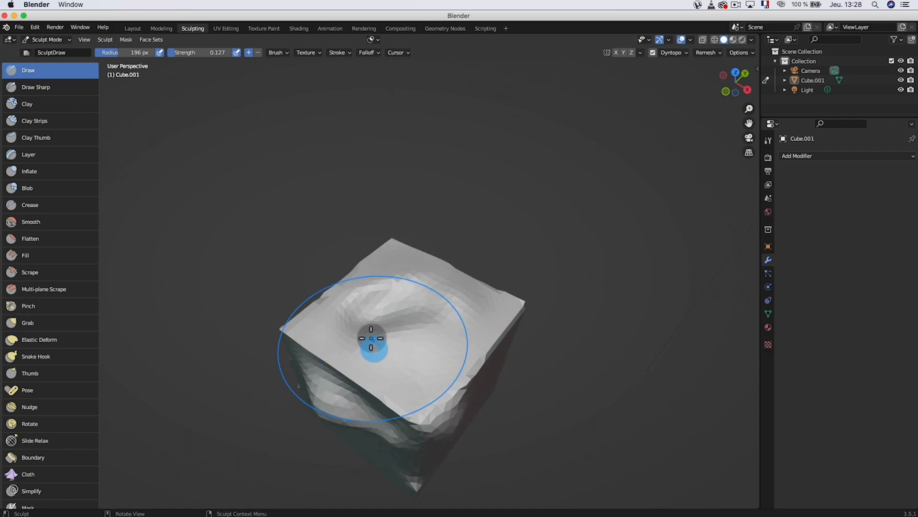
key("shift+f")
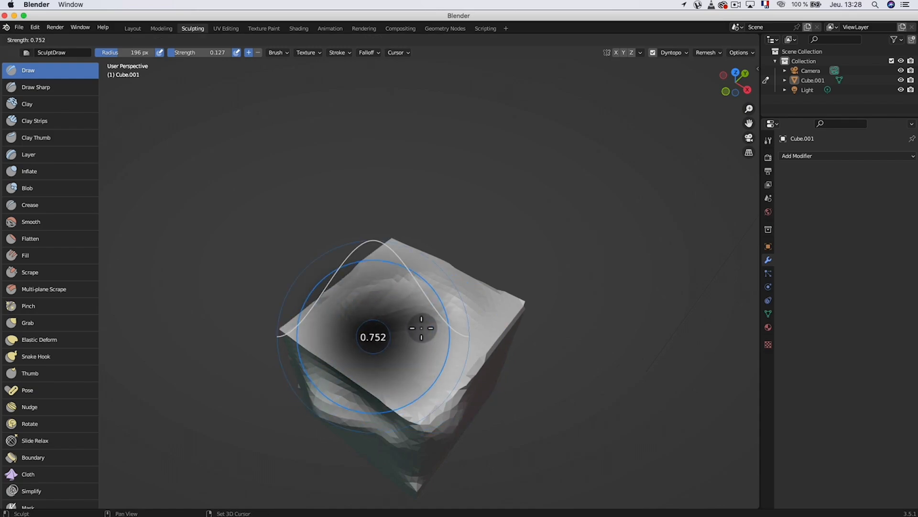
left_click(404, 329)
Step: Set the Draw brush radius to 114 px and carve an inverted stroke into the cube's top face
key("f")
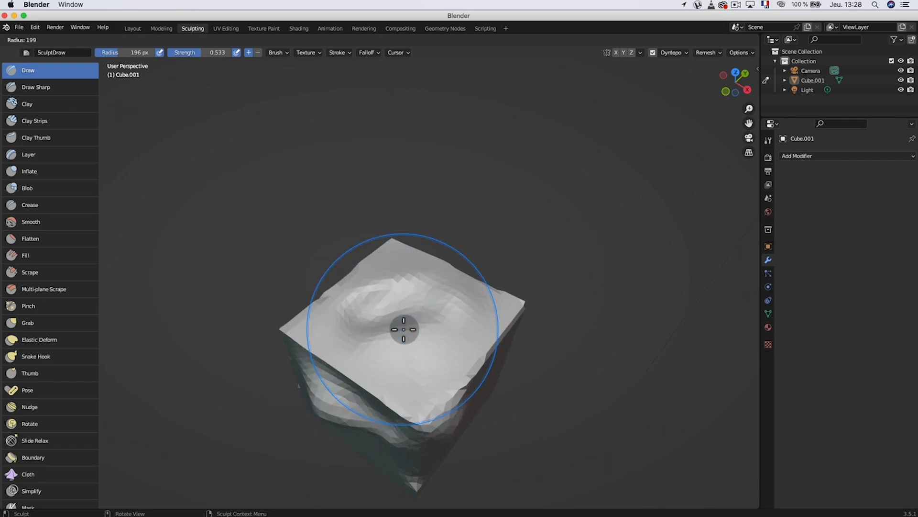
left_click(365, 346)
mouse_move(363, 345)
left_mouse_down("ctrl")
mouse_move(389, 338)
mouse_move(444, 345)
mouse_move(450, 337)
mouse_move(393, 356)
left_mouse_up("ctrl")
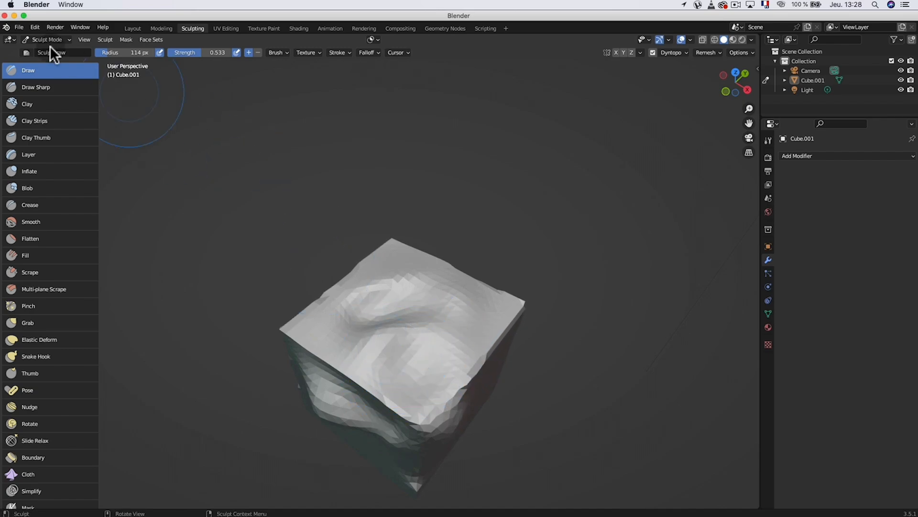
Step: Activate the Draw Sharp brush and carve sharp grooves across the cube's top face at 114 px radius
left_click(34, 86)
scroll(474, 333, "up", 5)
scroll(547, 364, "down", 5)
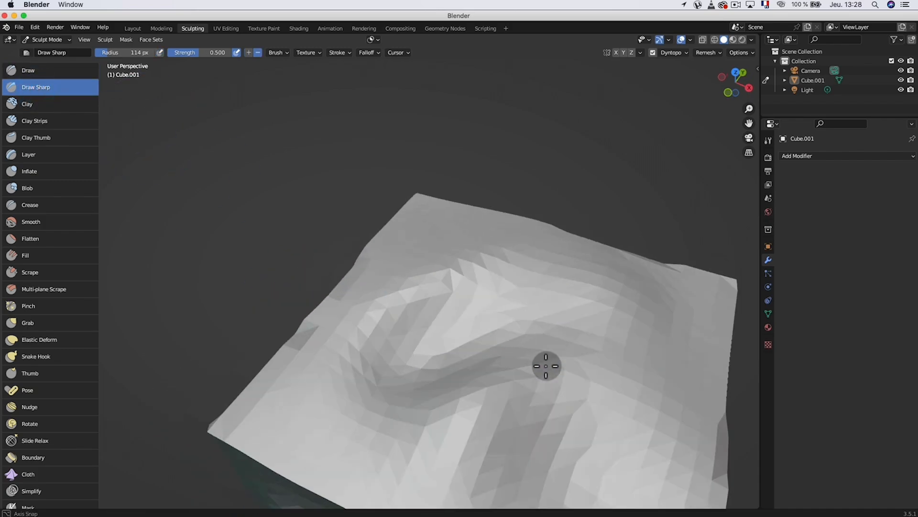
middle_click_drag(548, 365, 612, 301)
mouse_move(499, 339)
left_mouse_down()
mouse_move(496, 330)
mouse_move(461, 334)
mouse_move(586, 324)
left_mouse_up()
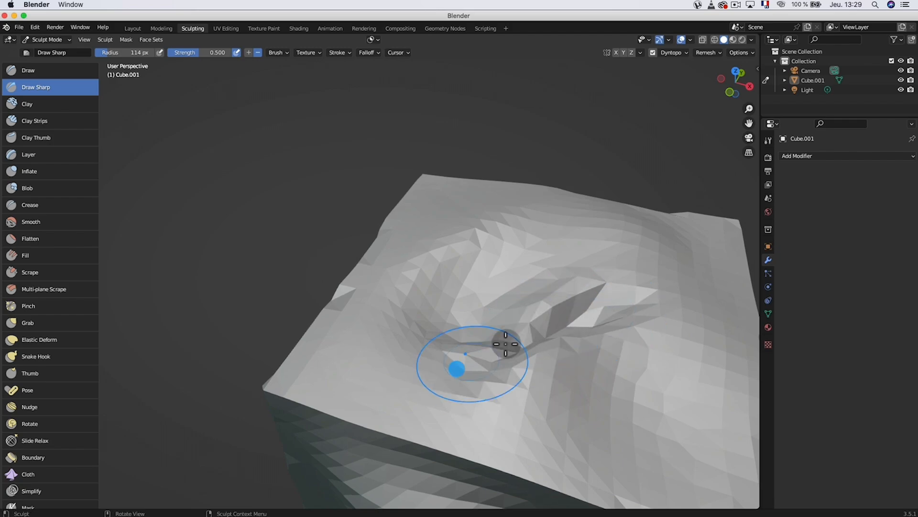
middle_click_drag(551, 325, 495, 335)
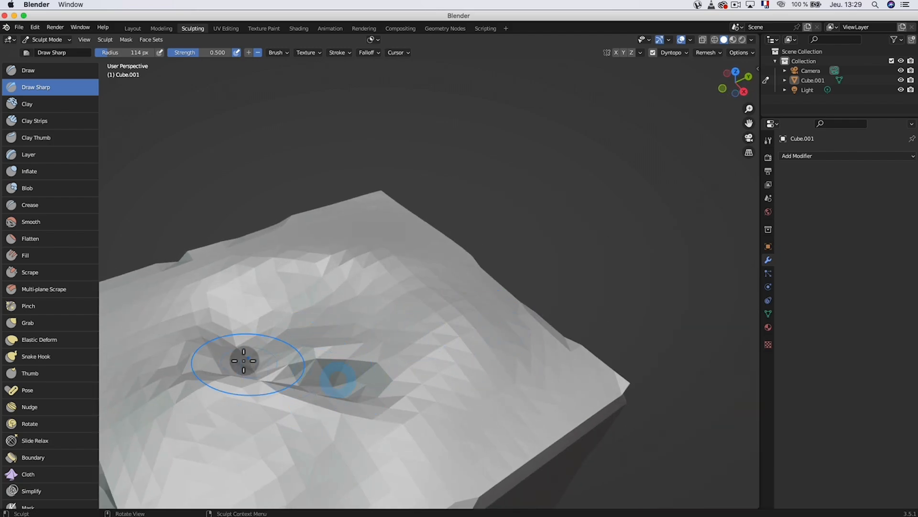
mouse_move(318, 374)
left_mouse_down()
mouse_move(375, 381)
mouse_move(366, 378)
left_mouse_up()
middle_click_drag(359, 375, 398, 370)
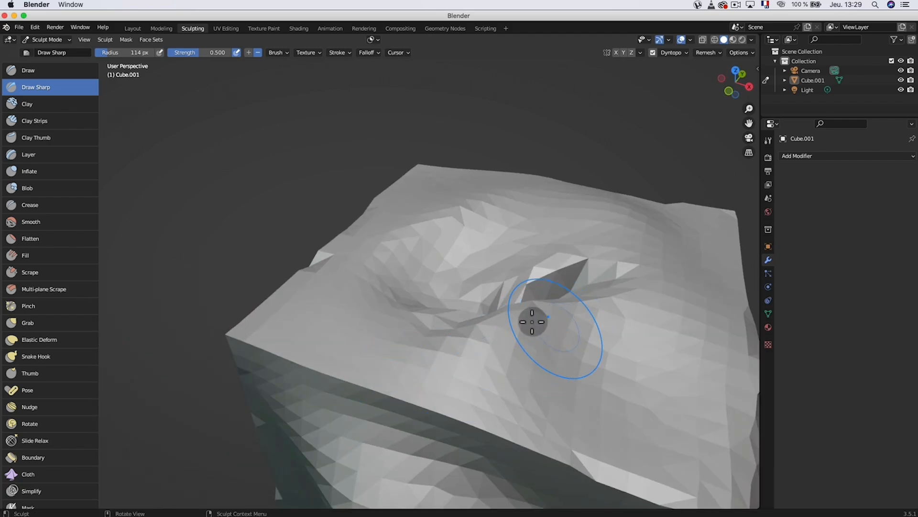
mouse_move(537, 322)
left_mouse_down()
mouse_move(386, 350)
mouse_move(402, 349)
left_mouse_up()
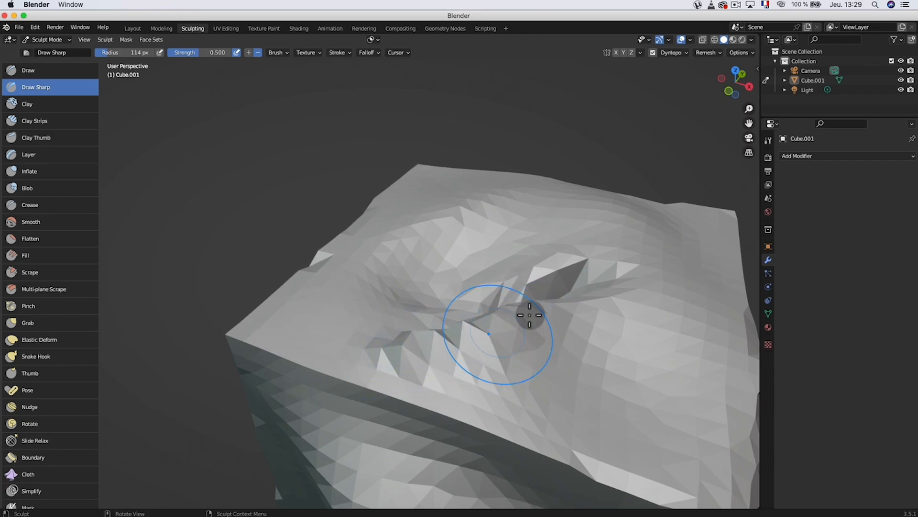
Step: Sculpt inverted Draw Sharp strokes along the cube's upper edges on both visible sides
mouse_move(531, 311)
middle_mouse_down()
mouse_move(584, 301)
mouse_move(609, 270)
middle_mouse_up()
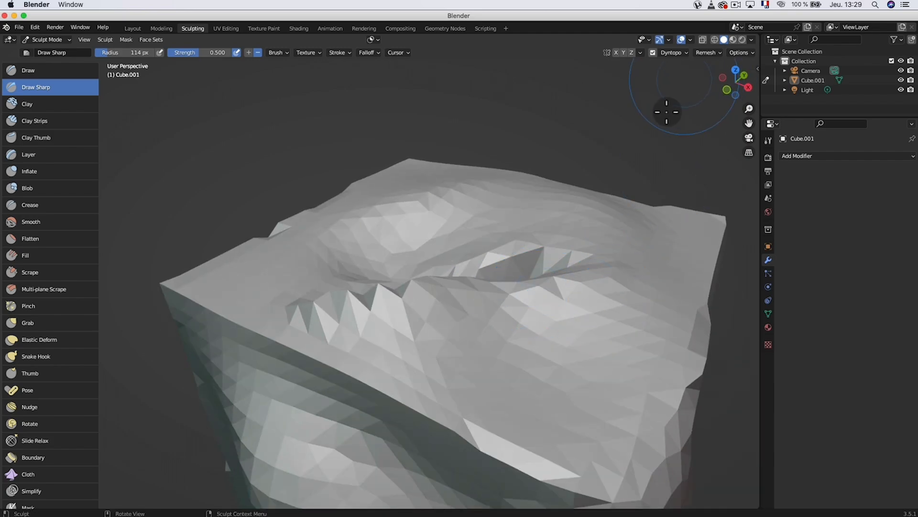
scroll(557, 275, "up", 5)
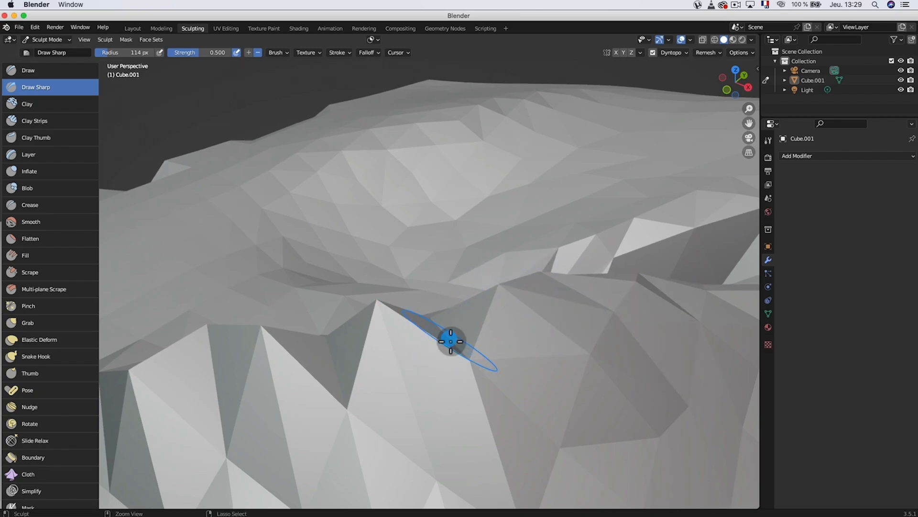
scroll(451, 341, "down", 6)
mouse_move(506, 342)
middle_mouse_down()
mouse_move(365, 222)
mouse_move(473, 246)
middle_mouse_up()
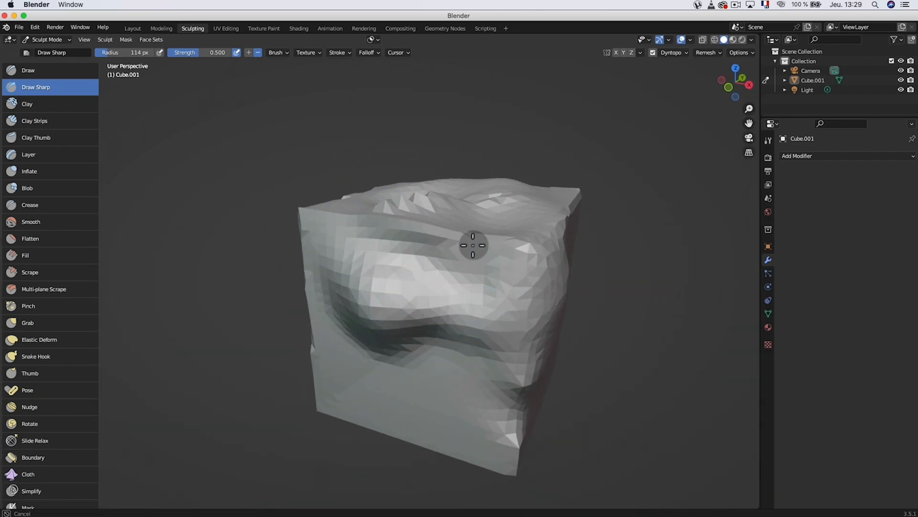
left_click_drag(473, 246, 477, 245, "ctrl")
left_click_drag(429, 238, 495, 243, "ctrl")
middle_click_drag(498, 244, 447, 247)
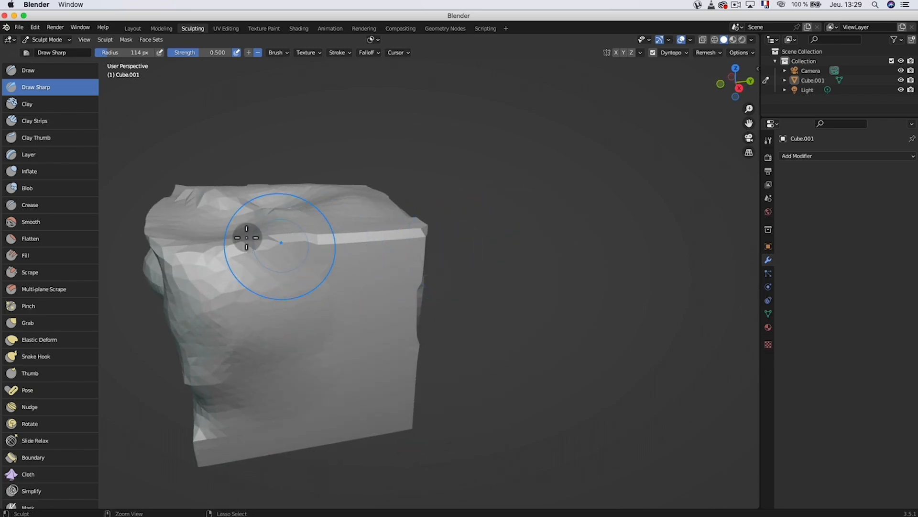
mouse_move(247, 238)
left_mouse_down("ctrl")
mouse_move(213, 246)
mouse_move(359, 239)
left_mouse_up("ctrl")
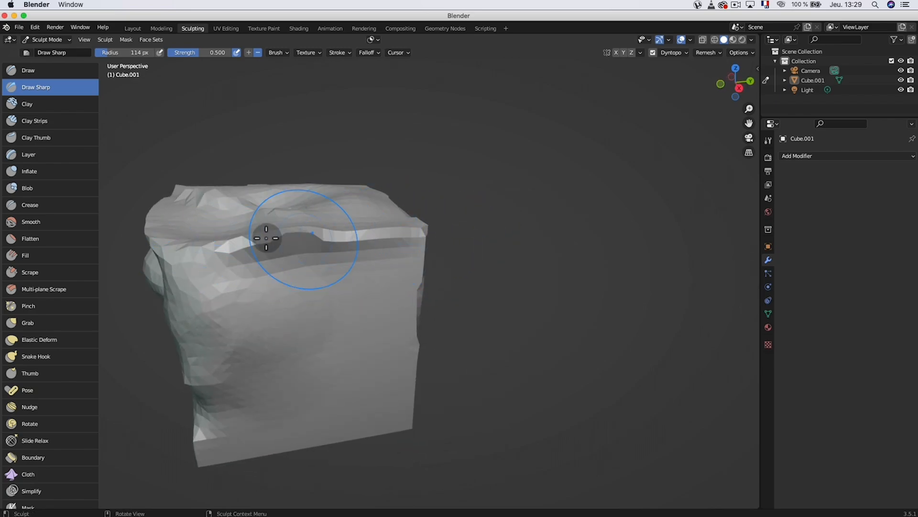
mouse_move(266, 238)
middle_mouse_down()
mouse_move(297, 256)
mouse_move(361, 268)
middle_mouse_up()
left_click_drag(469, 268, 469, 288, "ctrl")
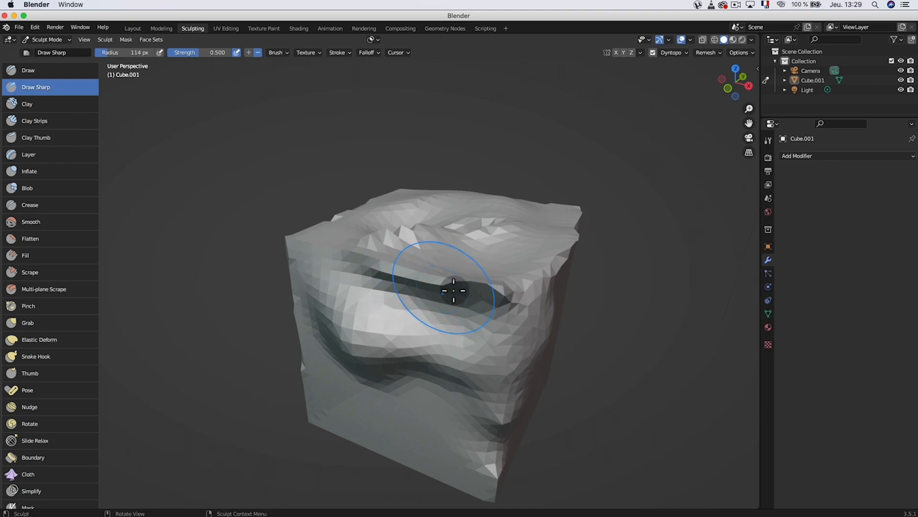
Step: Activate the Clay Strips brush and build up strips on the cube's already sculpted side face
left_click(29, 121)
mouse_move(392, 245)
middle_mouse_down()
mouse_move(406, 272)
mouse_move(379, 242)
middle_mouse_up()
mouse_move(379, 242)
left_mouse_down()
mouse_move(379, 279)
mouse_move(368, 281)
mouse_move(375, 273)
left_mouse_up()
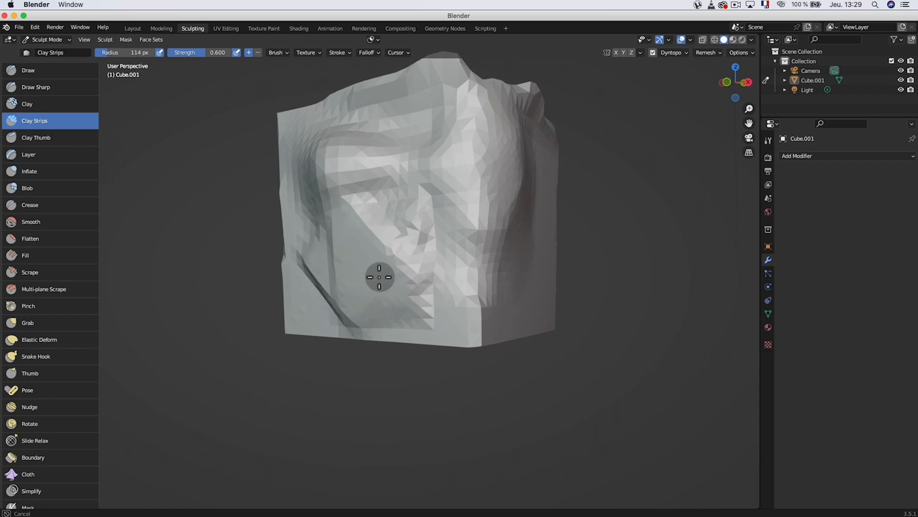
middle_click_drag(395, 258, 402, 239)
Step: Set the Clay Strips radius to 43 px and build up a mound on the adjacent side face
key("f")
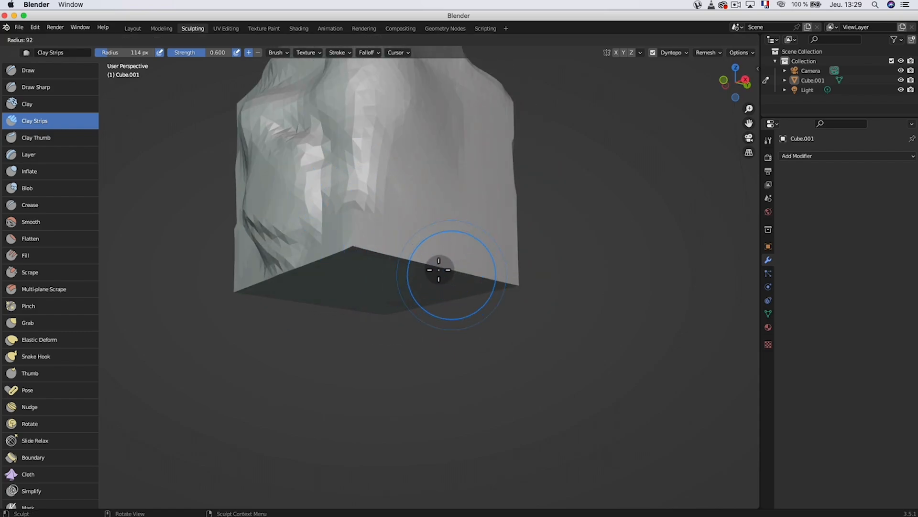
left_click(417, 281)
mouse_move(455, 226)
left_mouse_down()
mouse_move(429, 223)
mouse_move(449, 226)
mouse_move(474, 196)
left_mouse_up()
middle_click_drag(473, 186, 462, 194)
mouse_move(427, 192)
left_mouse_down()
mouse_move(396, 226)
mouse_move(430, 229)
mouse_move(440, 221)
mouse_move(437, 179)
mouse_move(373, 207)
mouse_move(372, 189)
mouse_move(401, 194)
mouse_move(400, 232)
mouse_move(424, 180)
mouse_move(381, 172)
mouse_move(363, 214)
mouse_move(380, 148)
mouse_move(418, 127)
mouse_move(389, 164)
mouse_move(399, 160)
mouse_move(365, 185)
mouse_move(363, 209)
mouse_move(410, 203)
mouse_move(389, 174)
mouse_move(406, 162)
mouse_move(363, 149)
mouse_move(331, 204)
mouse_move(345, 246)
mouse_move(393, 259)
mouse_move(445, 249)
mouse_move(412, 265)
mouse_move(453, 209)
left_mouse_up()
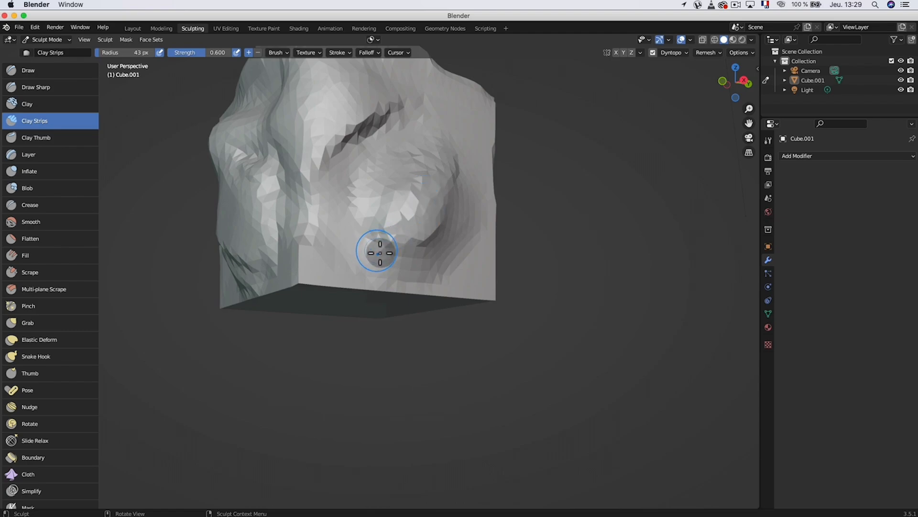
Step: Smooth the built-up clay forms across the cube's sculpted side face
scroll(381, 254, "down", 3)
middle_click_drag(381, 254, 504, 246)
mouse_move(478, 254)
left_mouse_down("shift")
mouse_move(404, 301)
mouse_move(371, 268)
left_mouse_up("shift")
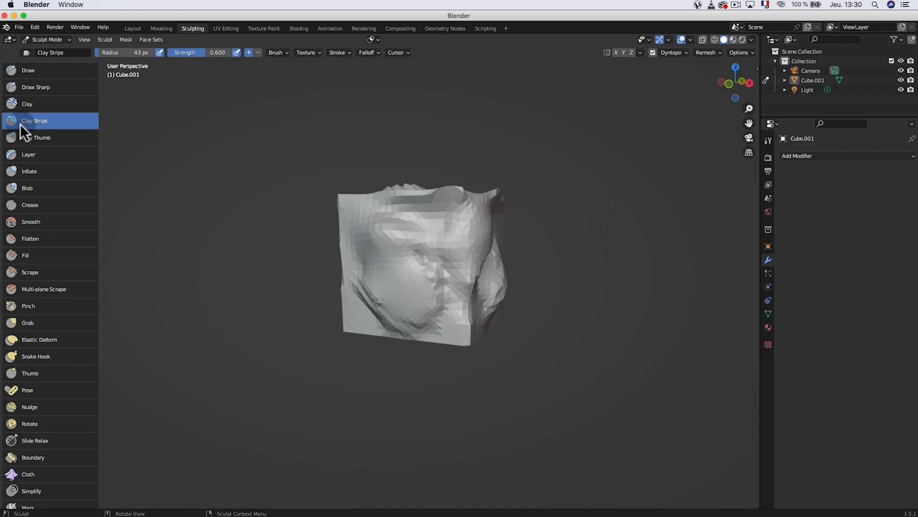
Step: Activate the Inflate brush and set its radius to 108 px
left_click(21, 172)
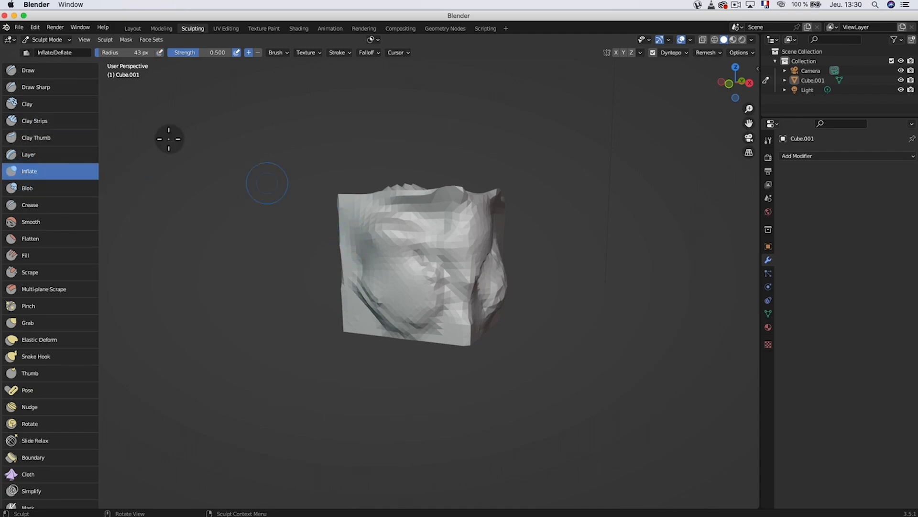
key("f")
left_click(326, 207)
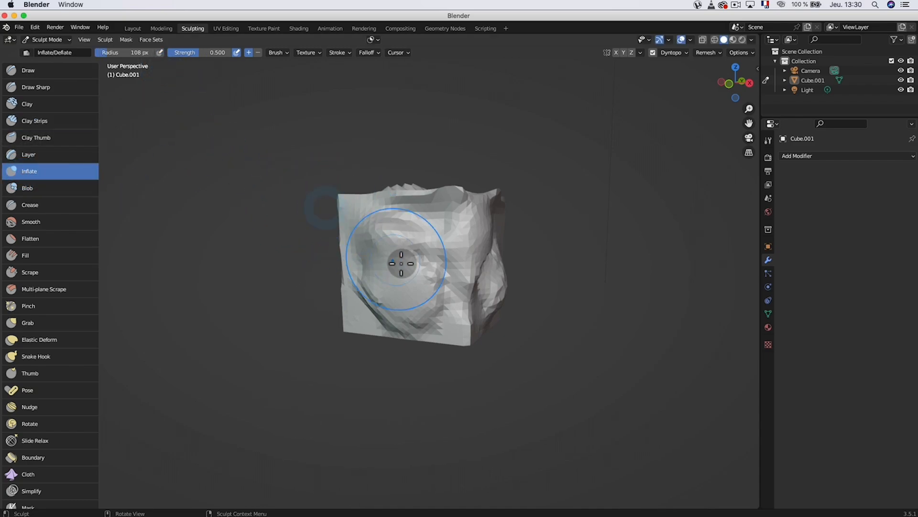
Step: Inflate the mound on one side face into a large rounded bulge and swell the adjacent face with the 108 px Inflate brush
left_click_drag(420, 268, 423, 276)
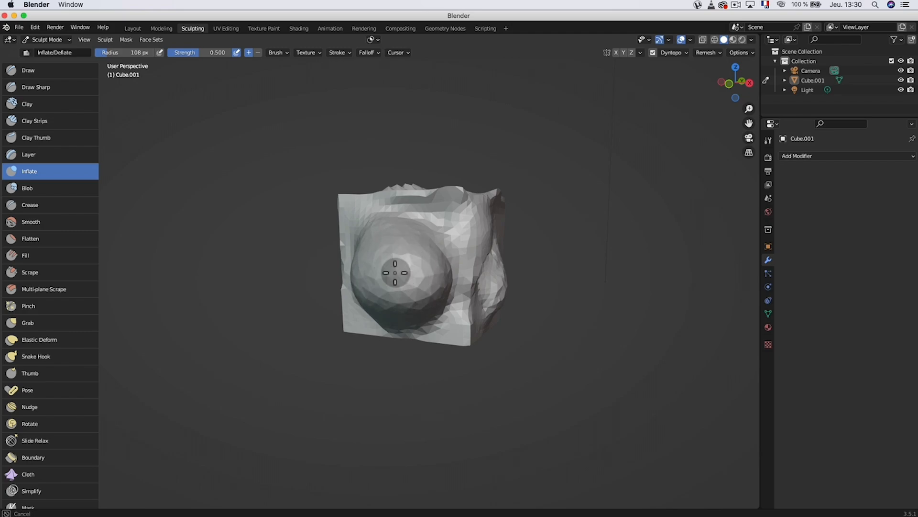
left_click_drag(395, 273, 402, 278)
mouse_move(396, 279)
middle_mouse_down()
mouse_move(353, 328)
mouse_move(307, 273)
middle_mouse_up()
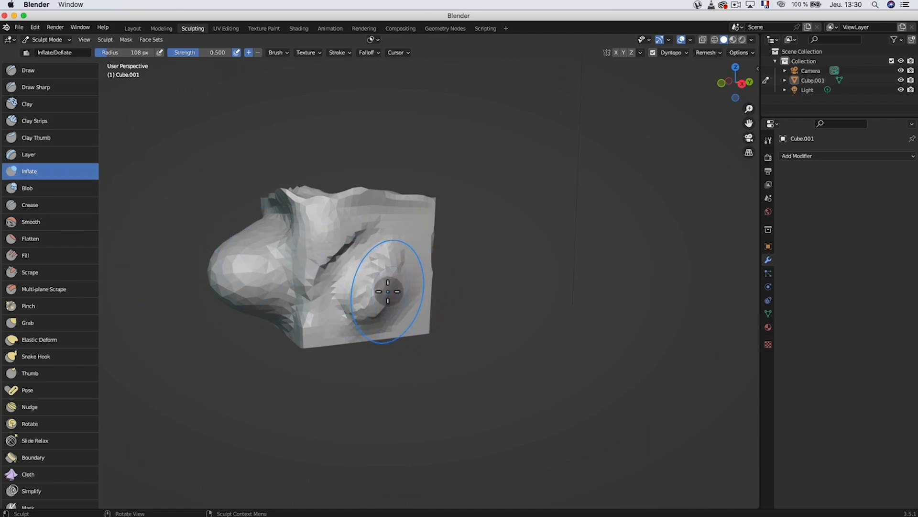
mouse_move(388, 291)
left_mouse_down()
mouse_move(378, 283)
mouse_move(395, 301)
mouse_move(360, 303)
mouse_move(333, 268)
mouse_move(371, 287)
mouse_move(359, 299)
mouse_move(360, 260)
mouse_move(372, 300)
mouse_move(344, 266)
mouse_move(382, 297)
mouse_move(361, 292)
left_mouse_up()
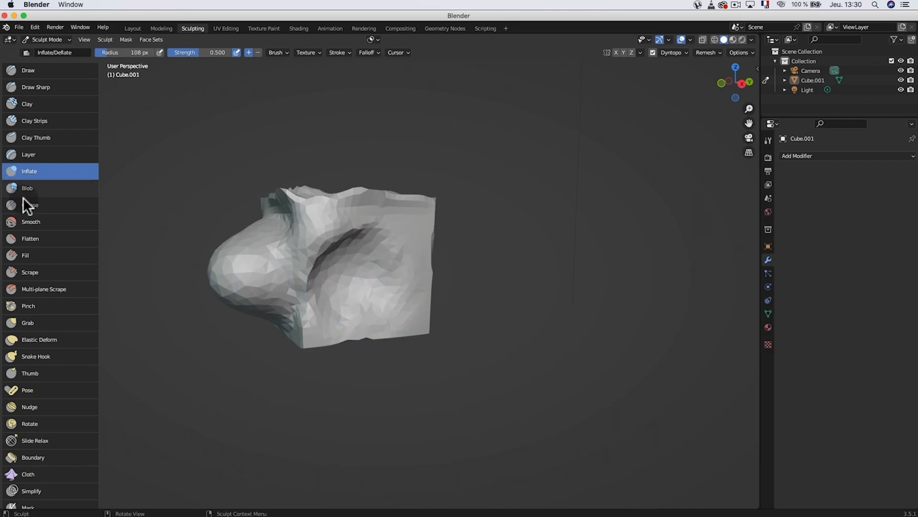
Step: Activate the Crease brush with a 36 px radius and carve a crease across the upper part of the side face
left_click(23, 205)
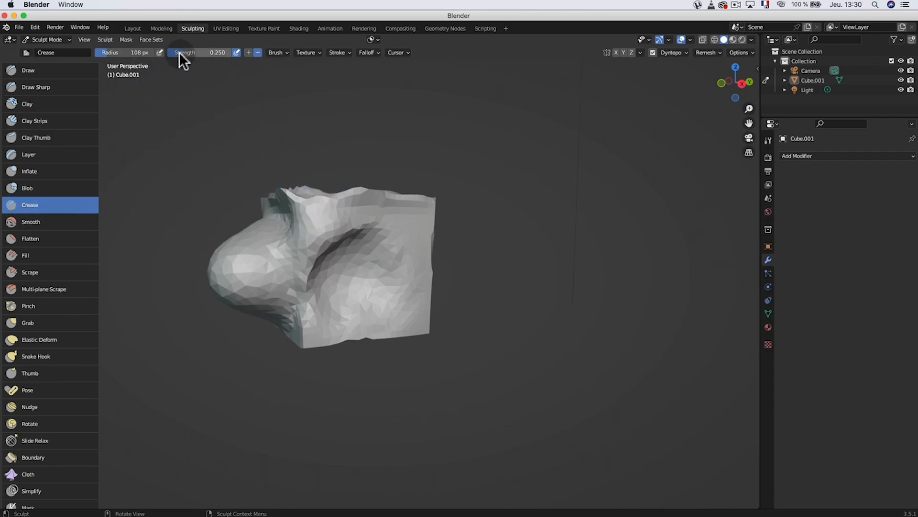
key("f")
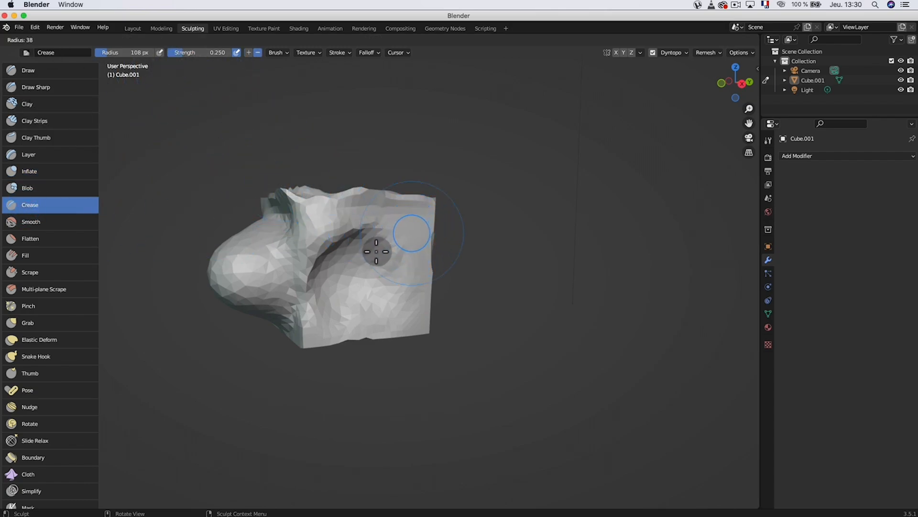
scroll(407, 231, "up", 3)
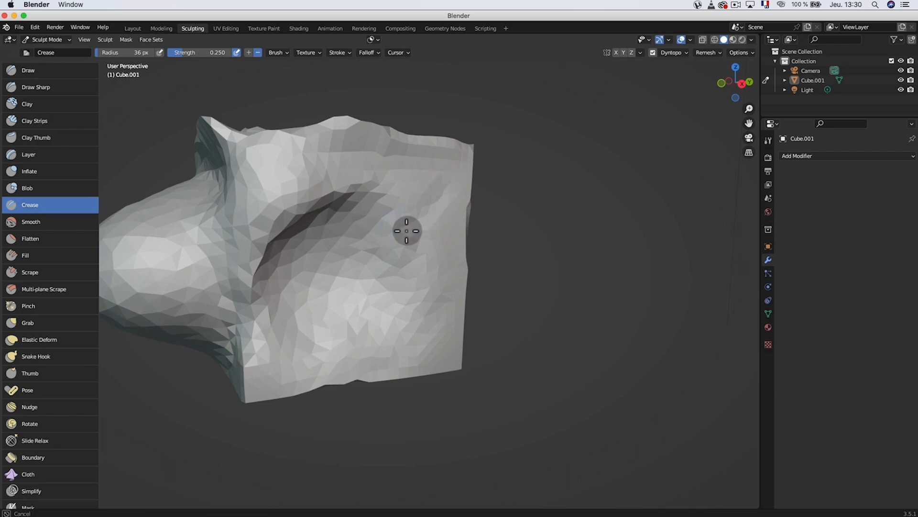
mouse_move(413, 209)
left_mouse_down()
mouse_move(438, 204)
mouse_move(372, 231)
mouse_move(443, 199)
mouse_move(422, 205)
mouse_move(468, 170)
mouse_move(424, 209)
mouse_move(337, 224)
left_mouse_up()
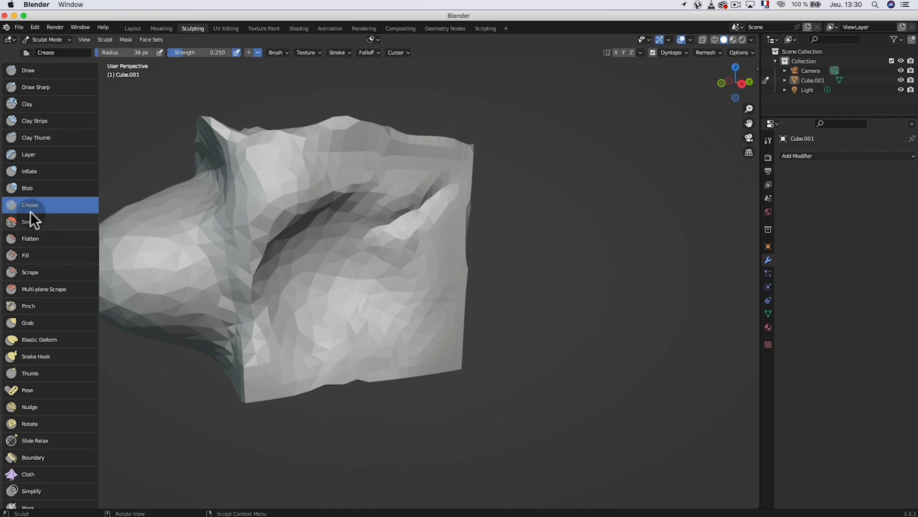
Step: Smooth the creased area of the side face and flatten its upper bump and the bulge's tip with the Flatten brush
left_click(13, 221)
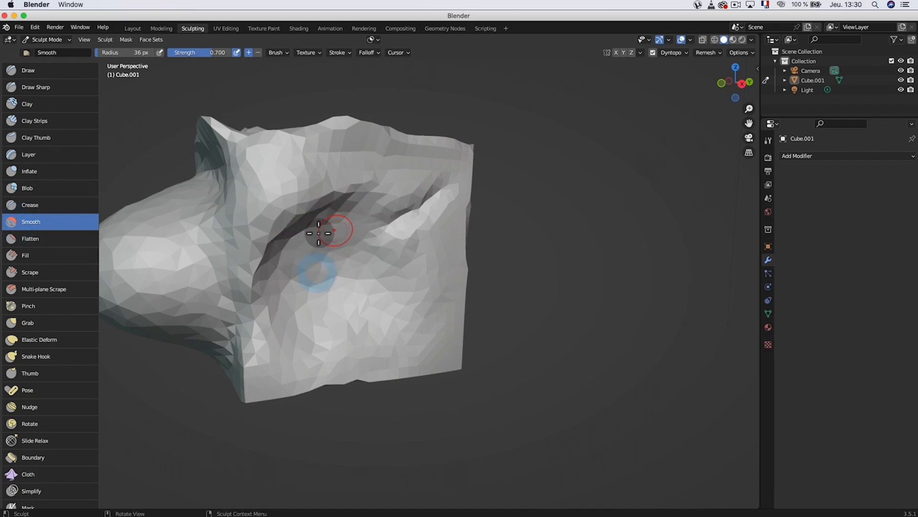
mouse_move(290, 295)
left_mouse_down()
mouse_move(297, 286)
mouse_move(332, 293)
mouse_move(392, 266)
mouse_move(422, 196)
mouse_move(395, 213)
mouse_move(340, 221)
mouse_move(286, 257)
left_mouse_up()
left_click(22, 238)
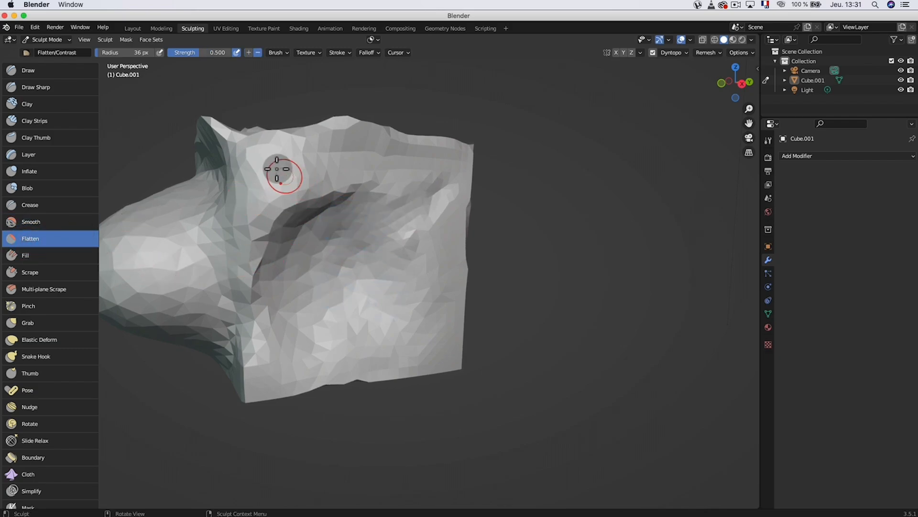
mouse_move(291, 190)
left_mouse_down()
mouse_move(332, 173)
mouse_move(254, 205)
mouse_move(302, 162)
mouse_move(334, 164)
mouse_move(249, 168)
left_mouse_up()
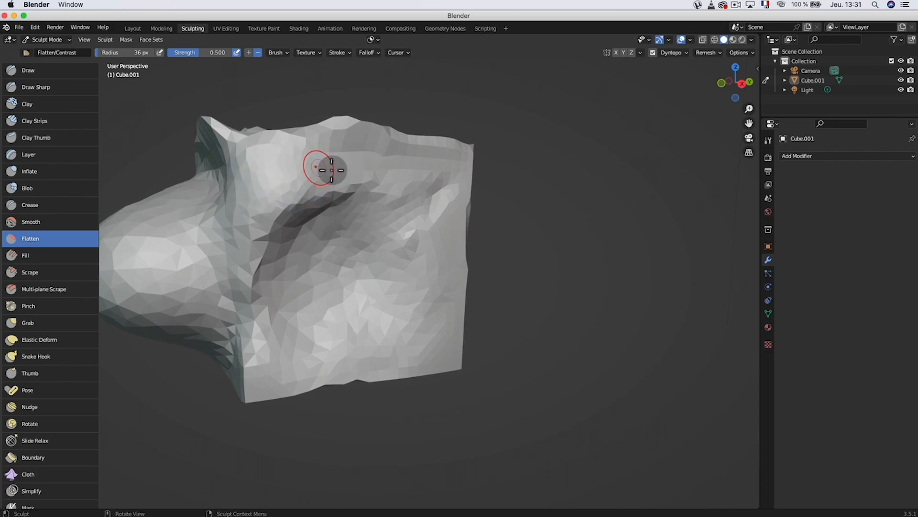
scroll(317, 164, "down", 1)
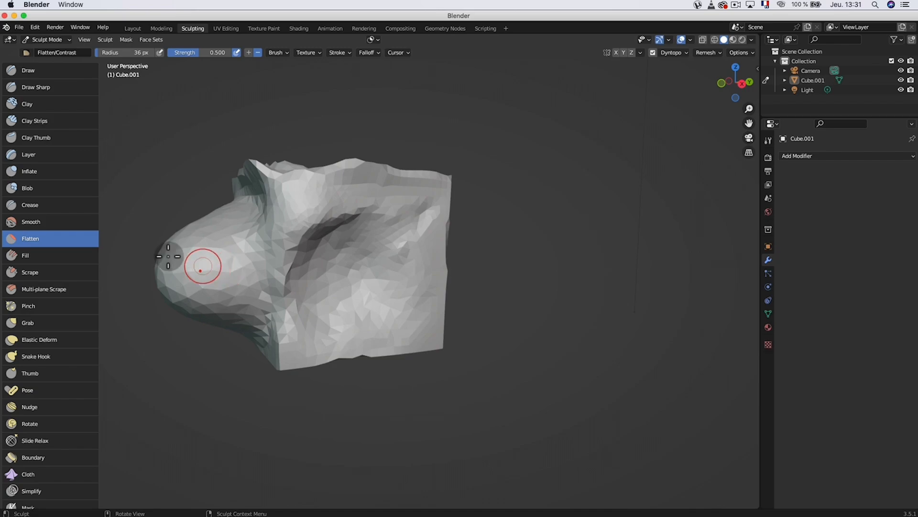
mouse_move(168, 257)
left_mouse_down()
mouse_move(215, 266)
mouse_move(160, 269)
mouse_move(152, 287)
mouse_move(164, 273)
mouse_move(181, 290)
left_mouse_up()
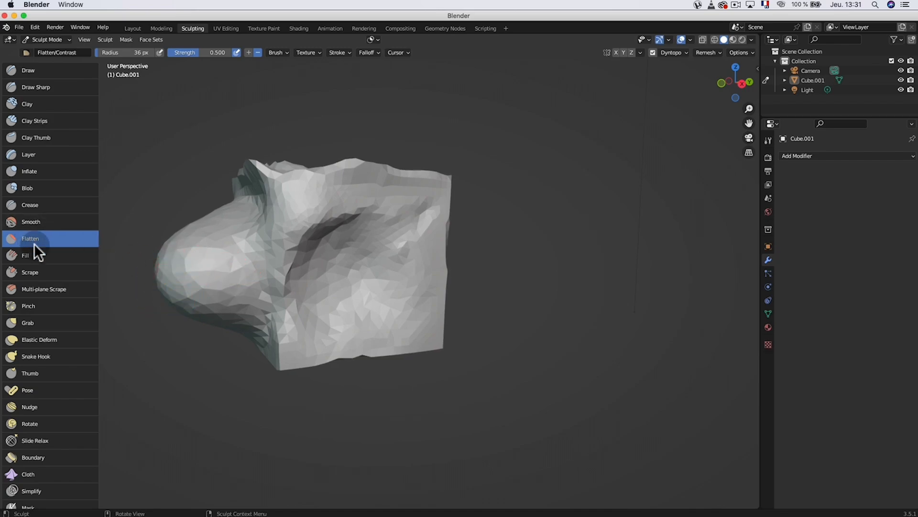
Step: Activate the Grab brush, set its radius to 186 px, and pull the side face's corners and upper edge outward
left_click(22, 323)
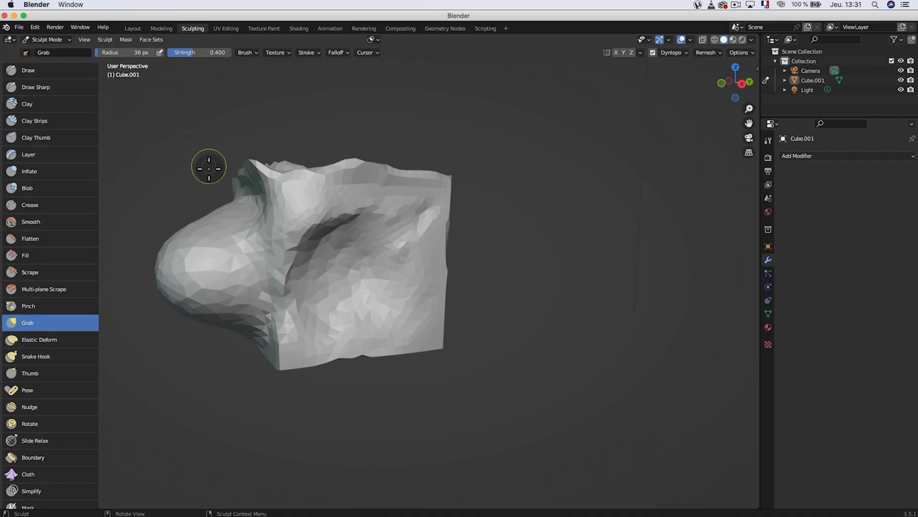
key("f")
left_click_drag(423, 187, 539, 151)
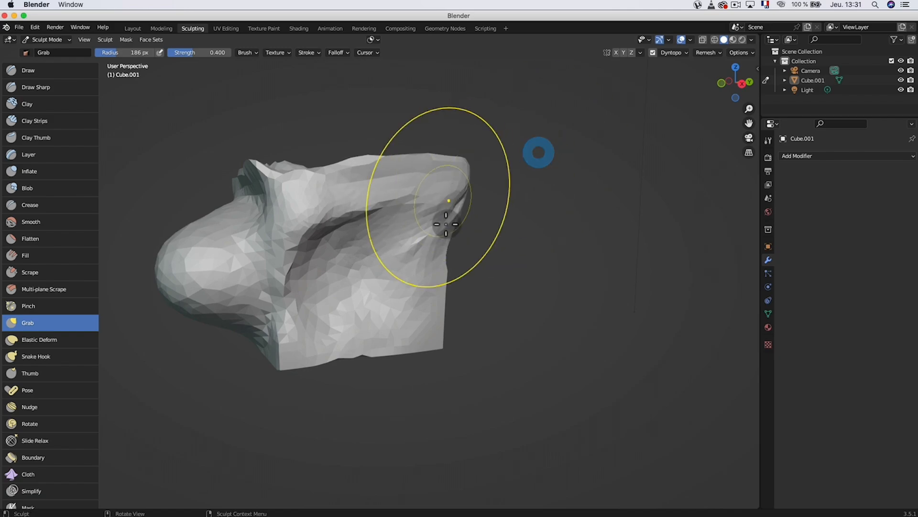
mouse_move(431, 288)
left_mouse_down()
mouse_move(496, 377)
mouse_move(471, 374)
left_mouse_up()
left_click_drag(303, 199, 262, 123)
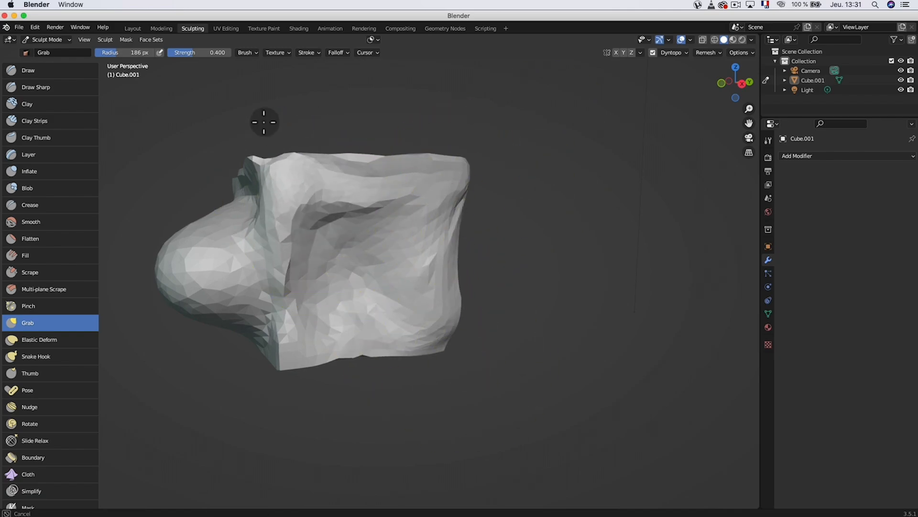
left_click_drag(349, 194, 386, 160)
scroll(381, 250, "up", 1)
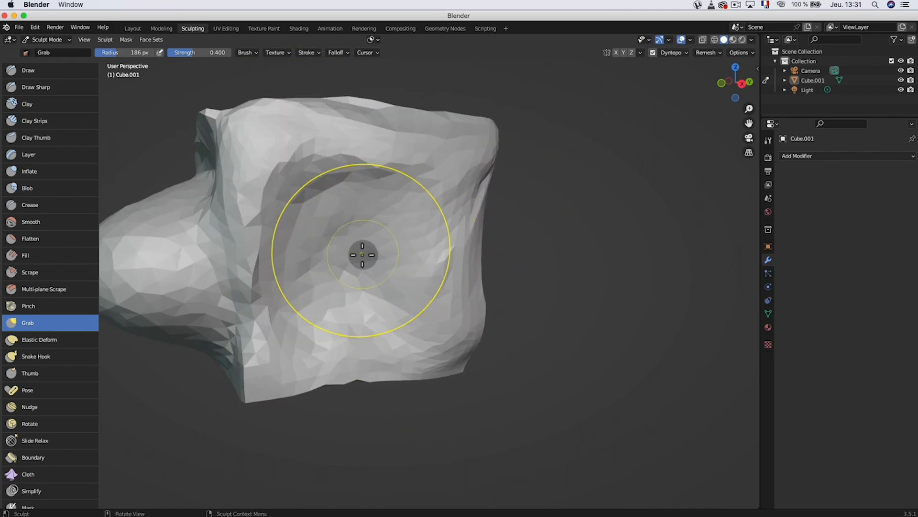
scroll(361, 255, "down", 2)
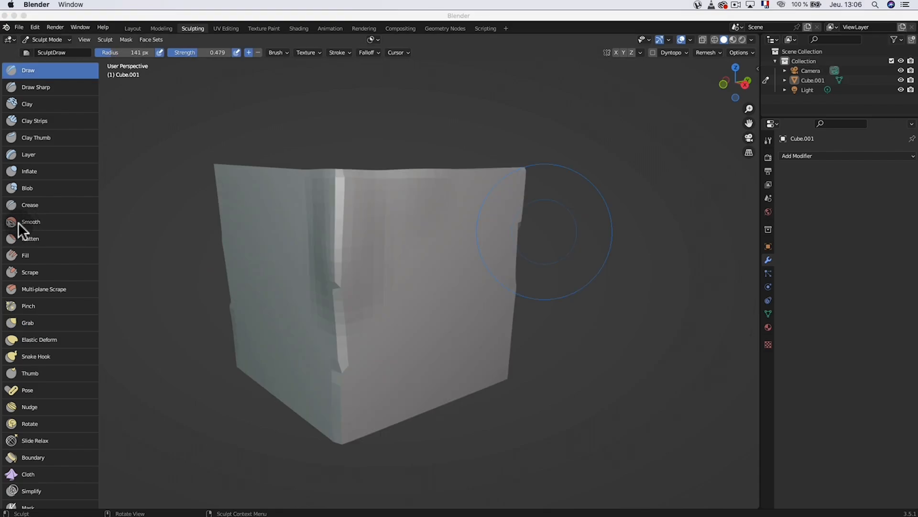
Step: Smooth the cube's front vertical edge and build up a broad mound over it with the 141 px Clay brush
left_click(25, 221)
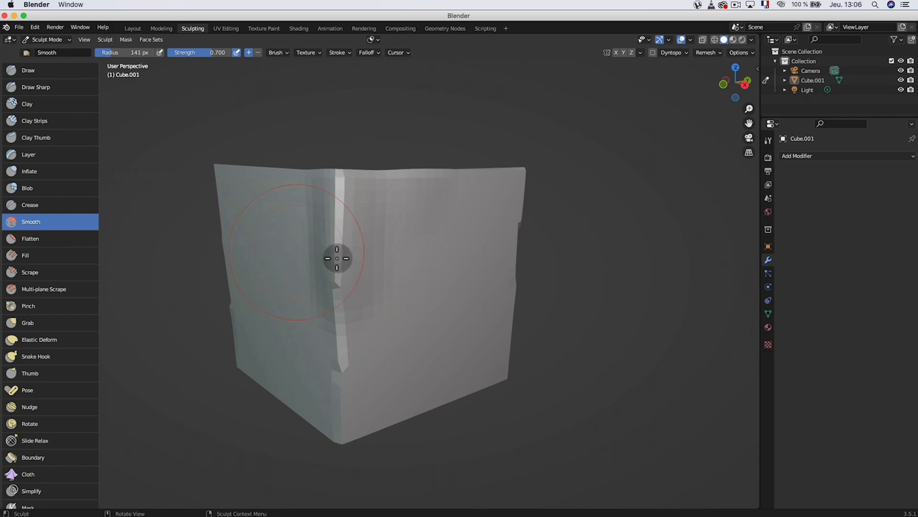
mouse_move(329, 324)
left_mouse_down()
mouse_move(328, 293)
mouse_move(361, 286)
left_mouse_up()
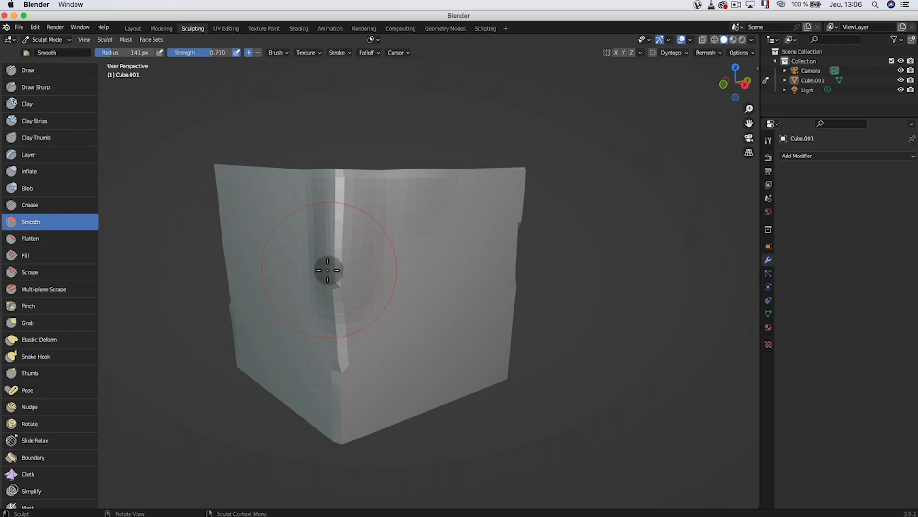
left_click(28, 104)
mouse_move(418, 245)
left_mouse_down()
mouse_move(401, 242)
mouse_move(380, 297)
mouse_move(394, 249)
mouse_move(349, 217)
mouse_move(364, 191)
left_mouse_up()
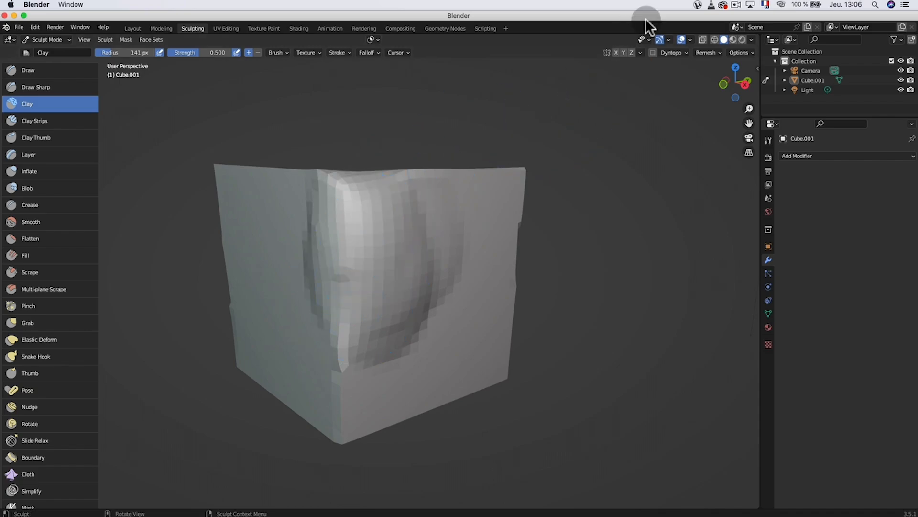
Step: Enable Dyntopo, accepting the attribute warning, and build up strips across the mound with the 74 px Clay Strips brush
left_click(654, 53)
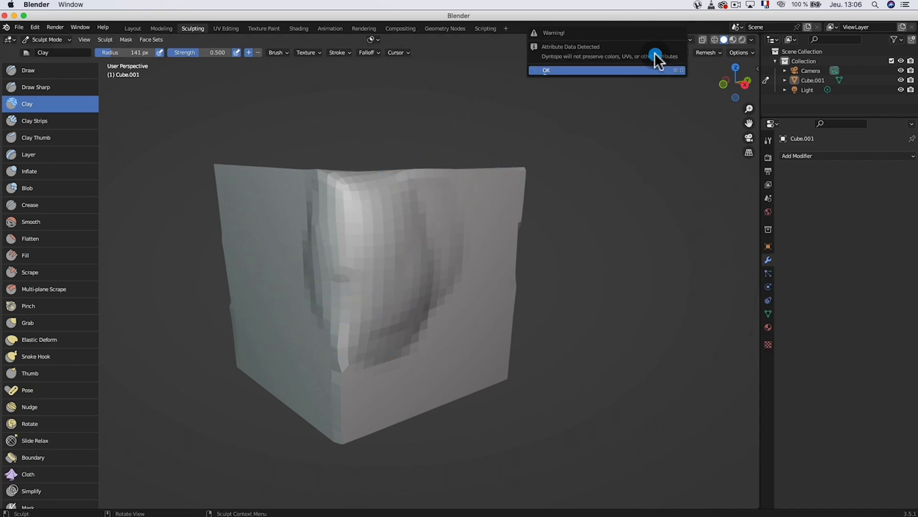
left_click(652, 67)
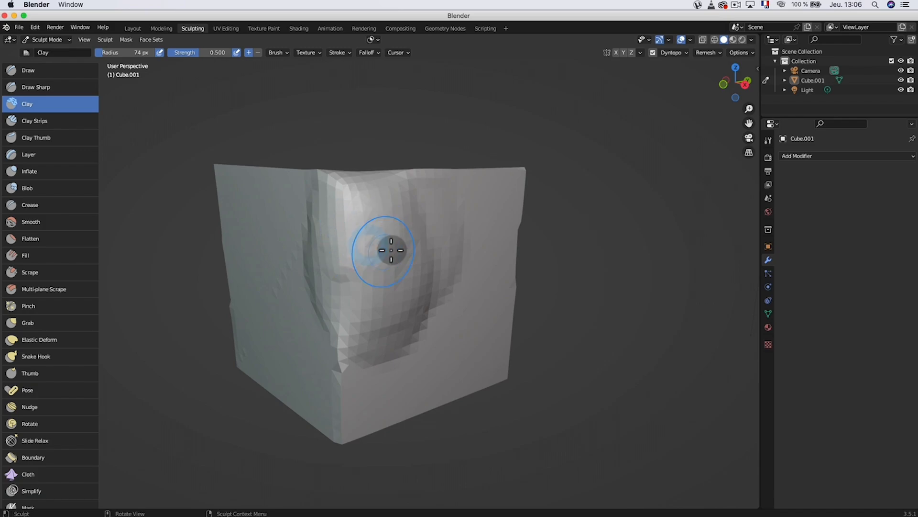
left_click(55, 125)
mouse_move(407, 271)
left_mouse_down()
mouse_move(383, 254)
mouse_move(395, 264)
mouse_move(338, 292)
left_mouse_up()
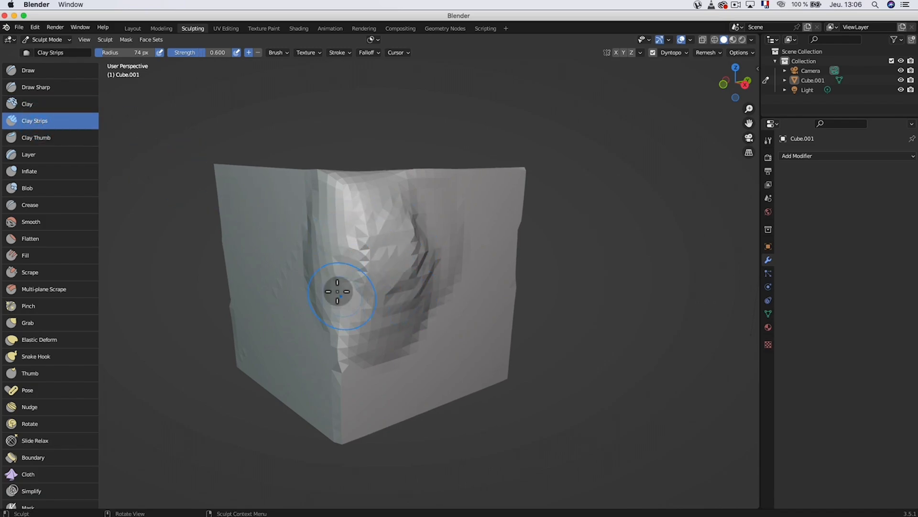
Step: Smooth the strips on the mound and add Draw brush strokes around its lower part and the front edge
left_click(37, 223)
mouse_move(390, 225)
left_mouse_down()
mouse_move(375, 221)
mouse_move(360, 254)
mouse_move(418, 210)
mouse_move(423, 300)
mouse_move(410, 320)
mouse_move(415, 273)
mouse_move(430, 254)
mouse_move(375, 266)
mouse_move(357, 292)
left_mouse_up()
left_click(19, 72)
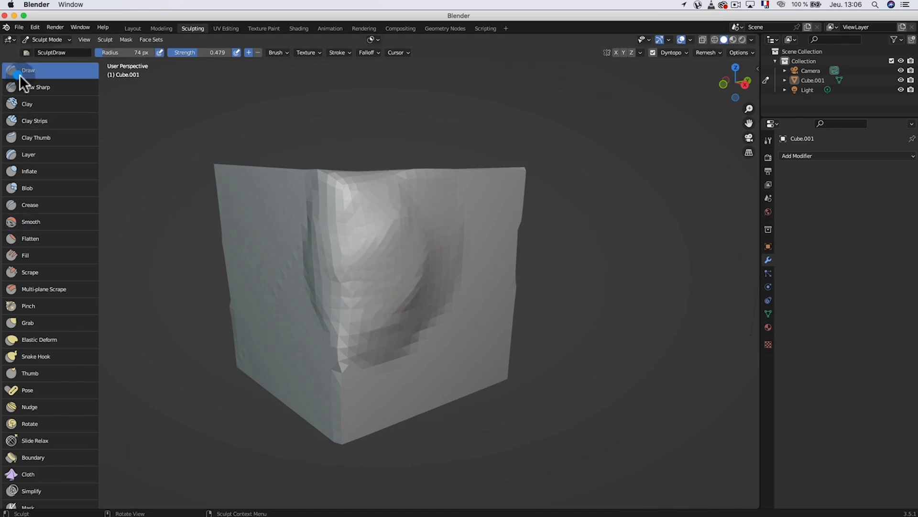
mouse_move(427, 272)
left_mouse_down()
mouse_move(399, 337)
mouse_move(407, 343)
mouse_move(349, 377)
mouse_move(335, 368)
left_mouse_up()
mouse_move(308, 330)
left_mouse_down()
mouse_move(297, 335)
mouse_move(322, 348)
left_mouse_up()
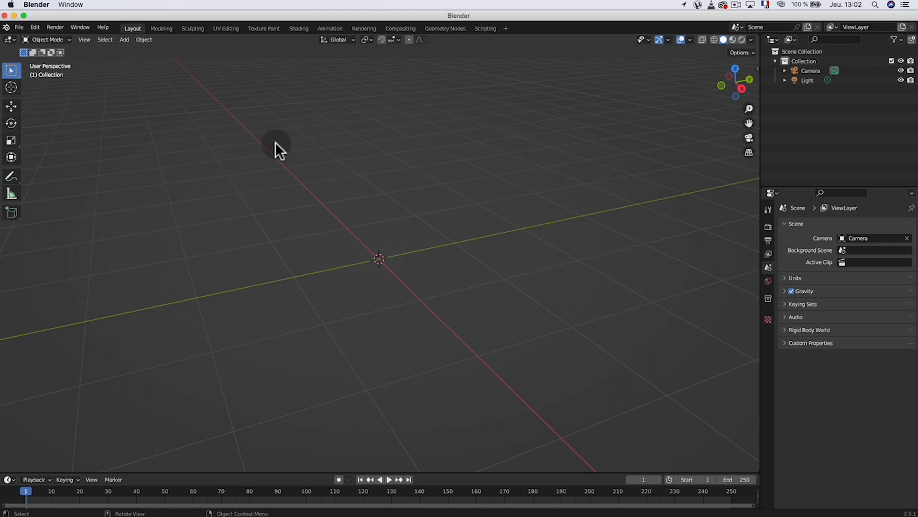
Step: Add a cube mesh to the empty scene
left_click(122, 39)
mouse_move(123, 48)
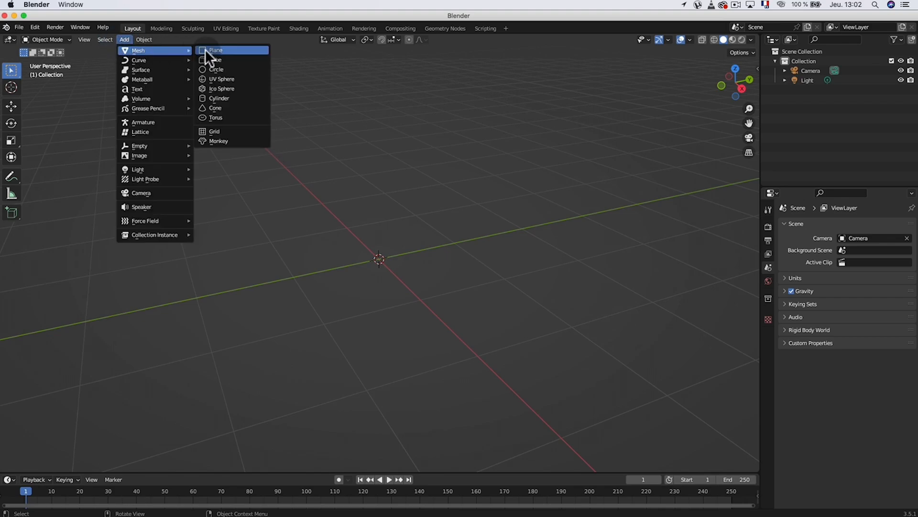
left_click(221, 59)
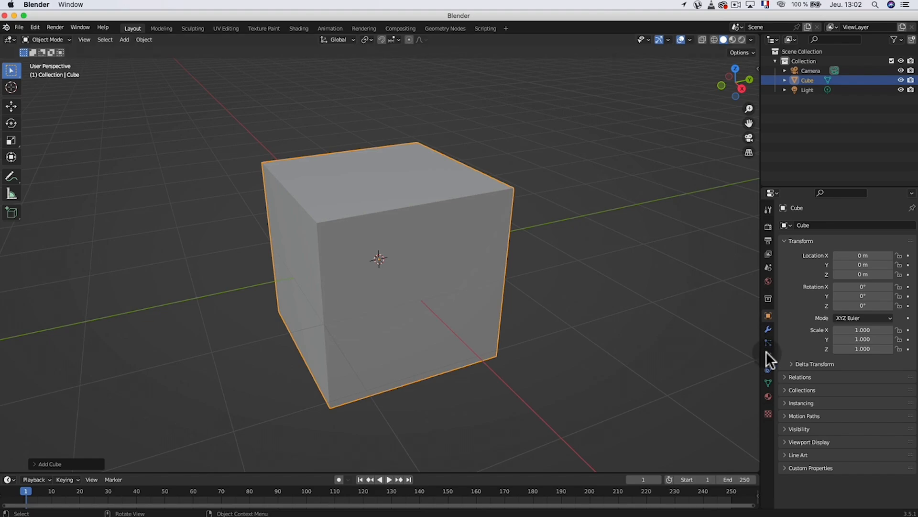
Step: Add a Subdivision Surface modifier to the cube, set its viewport level to 3, and apply it
left_click(771, 329)
left_click(792, 224)
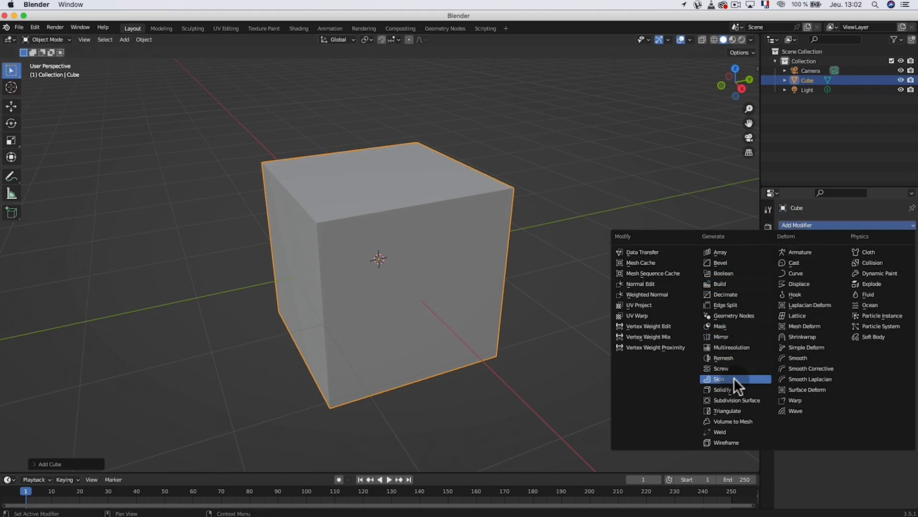
left_click(732, 397)
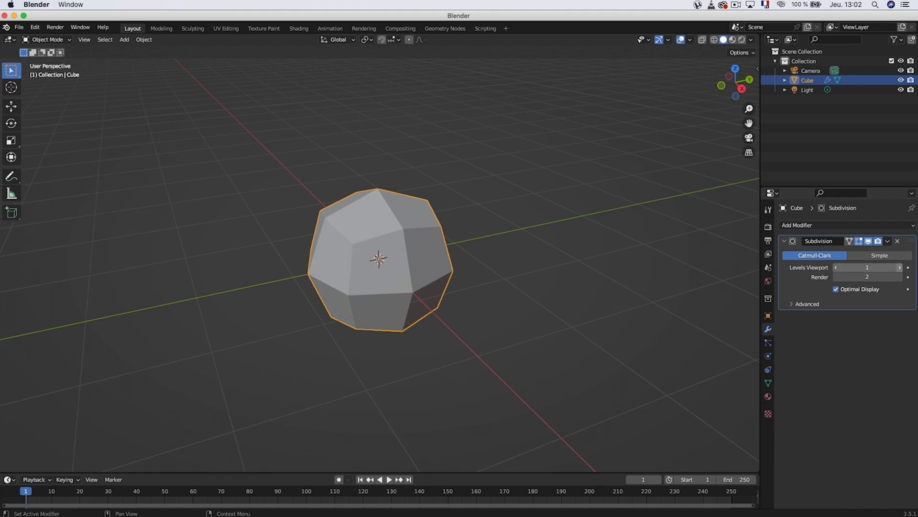
left_click(897, 267)
left_click(897, 267)
left_click(888, 240)
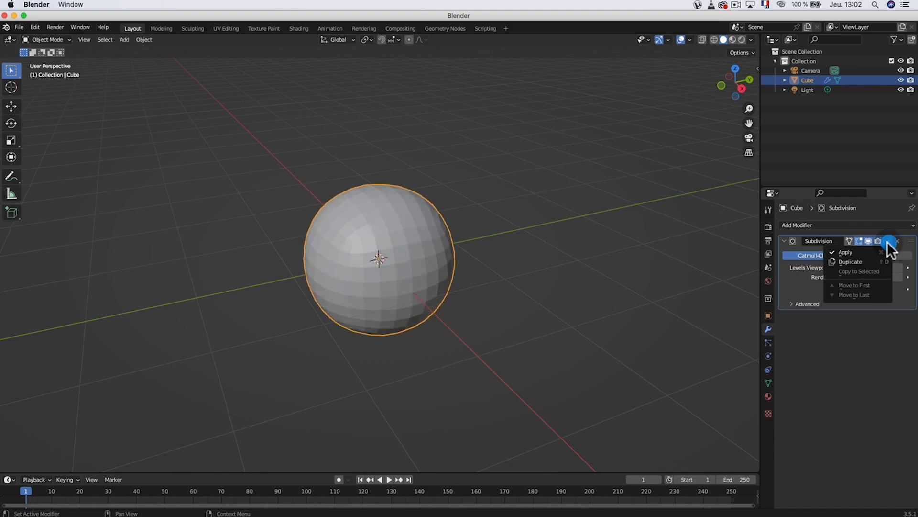
left_click(860, 251)
Step: Scale up the subdivided sphere and examine its face layout in wireframe and solid display
key("s")
left_click(379, 209)
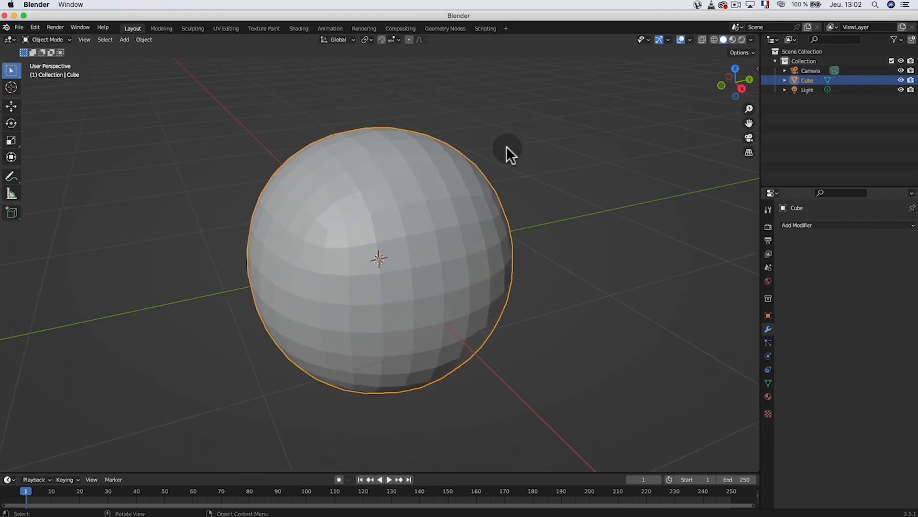
left_click(713, 39)
mouse_move(408, 214)
middle_mouse_down()
mouse_move(362, 202)
mouse_move(289, 202)
mouse_move(506, 209)
mouse_move(431, 203)
mouse_move(483, 196)
middle_mouse_up()
left_click(722, 40)
left_click(327, 248)
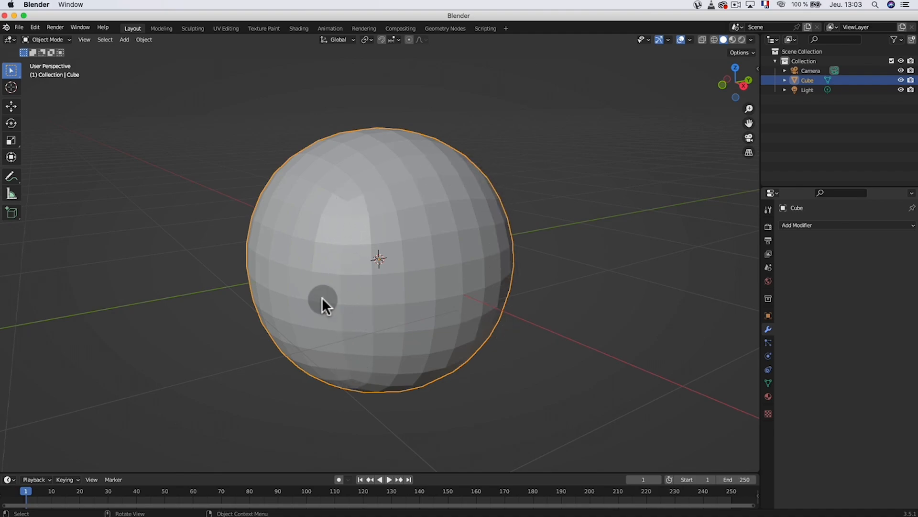
middle_click_drag(340, 236, 328, 211)
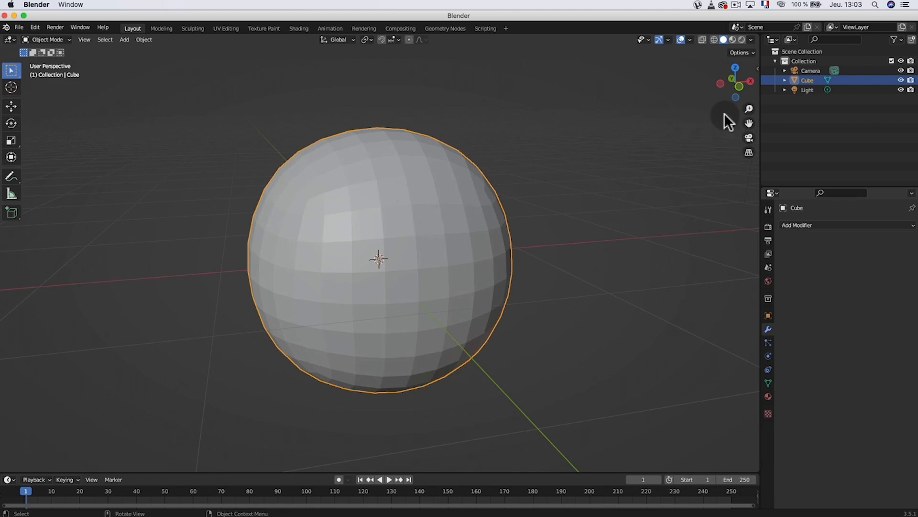
Step: Replace the subdivided cube with a new UV sphere and display it in wireframe to examine its poles
key("x")
left_click(391, 234)
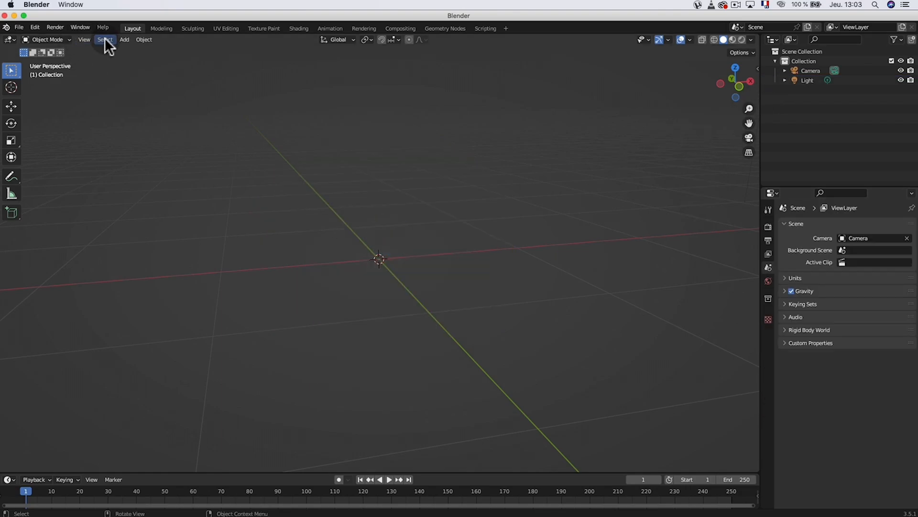
left_click(125, 39)
mouse_move(130, 50)
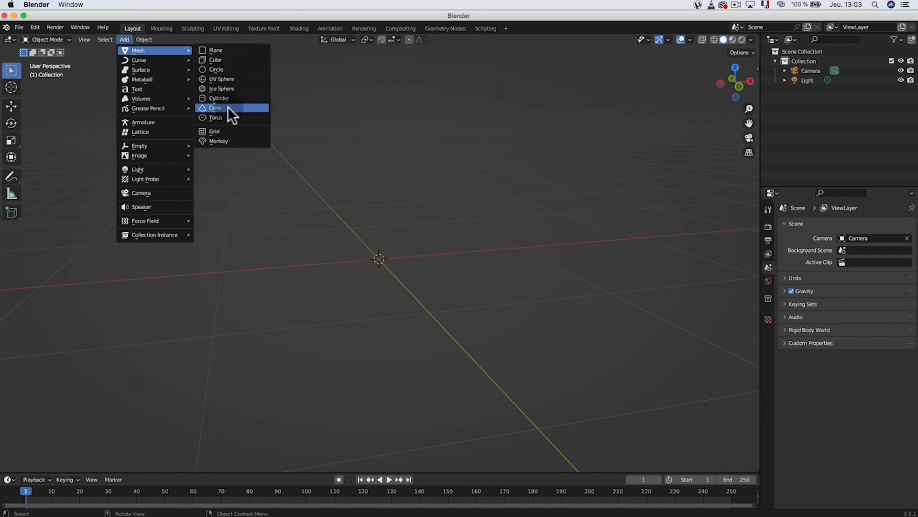
left_click(229, 78)
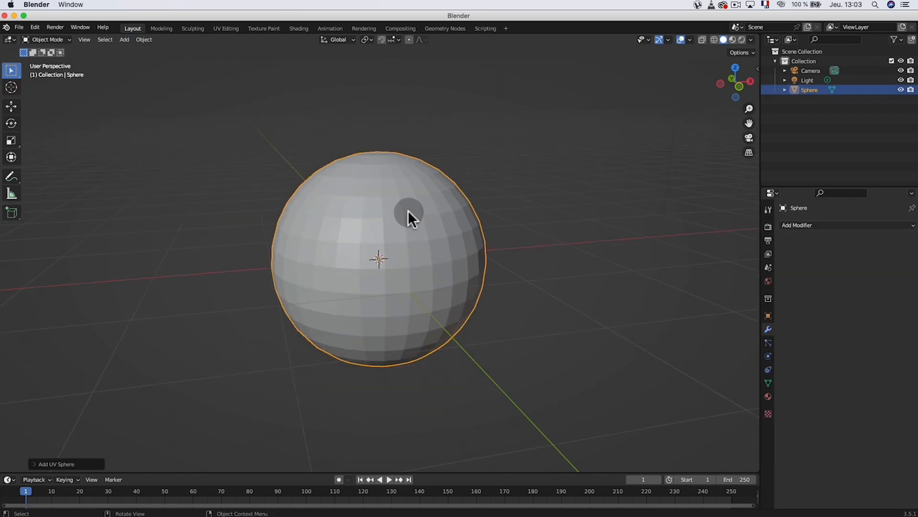
middle_click_drag(395, 219, 520, 139)
left_click(715, 39)
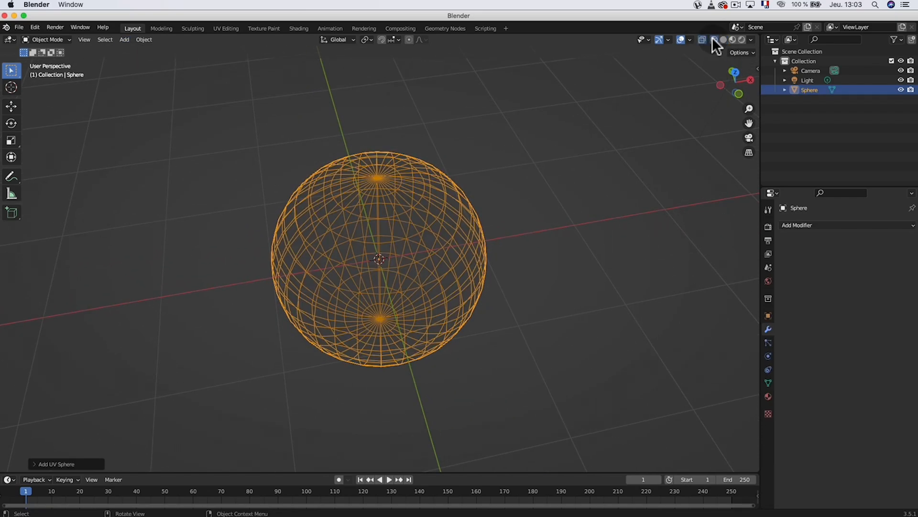
scroll(377, 163, "up", 4)
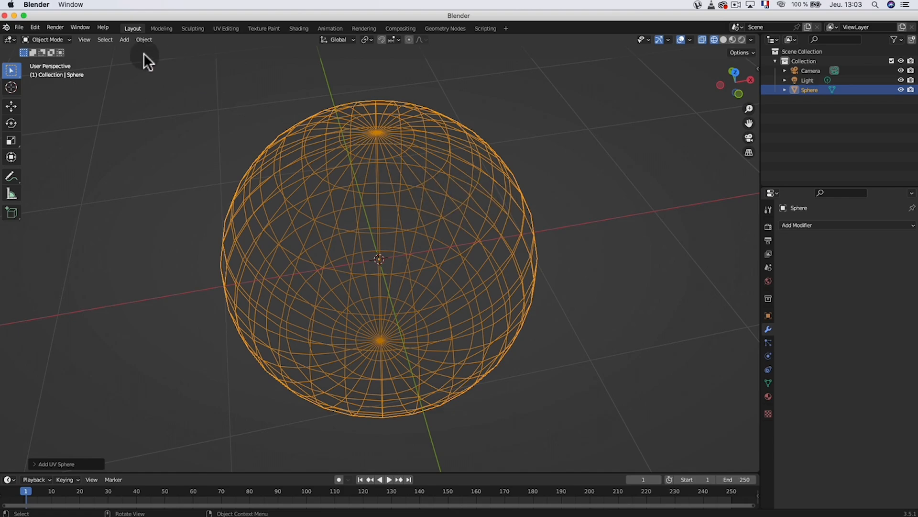
Step: Delete the UV sphere and add an ico sphere mesh in its place
key("Delete")
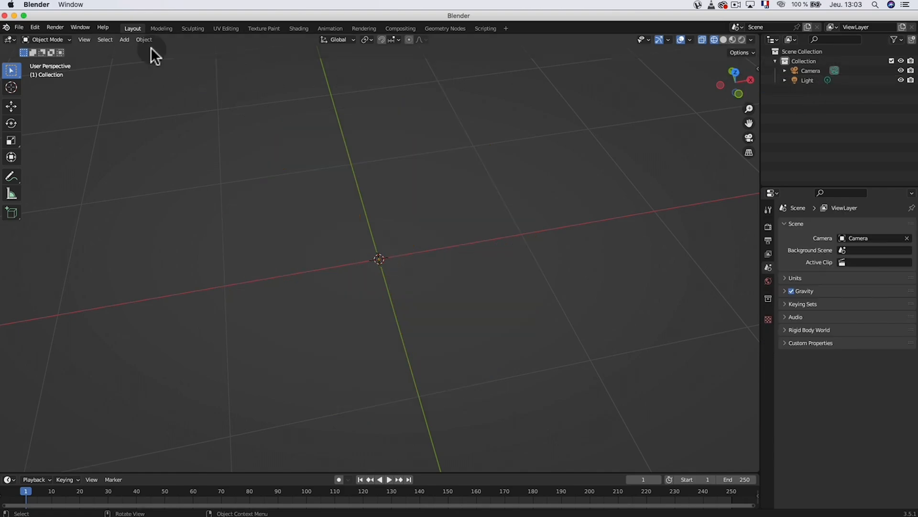
left_click(125, 40)
mouse_move(132, 47)
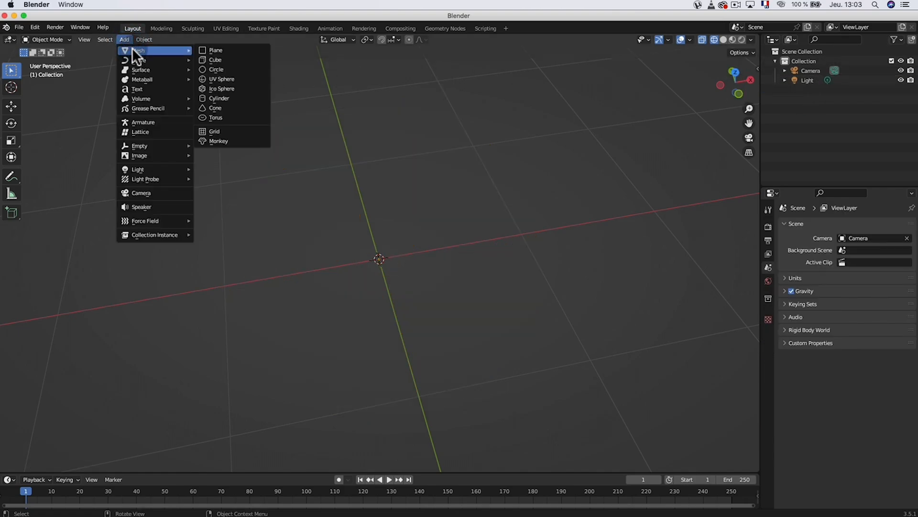
left_click(232, 89)
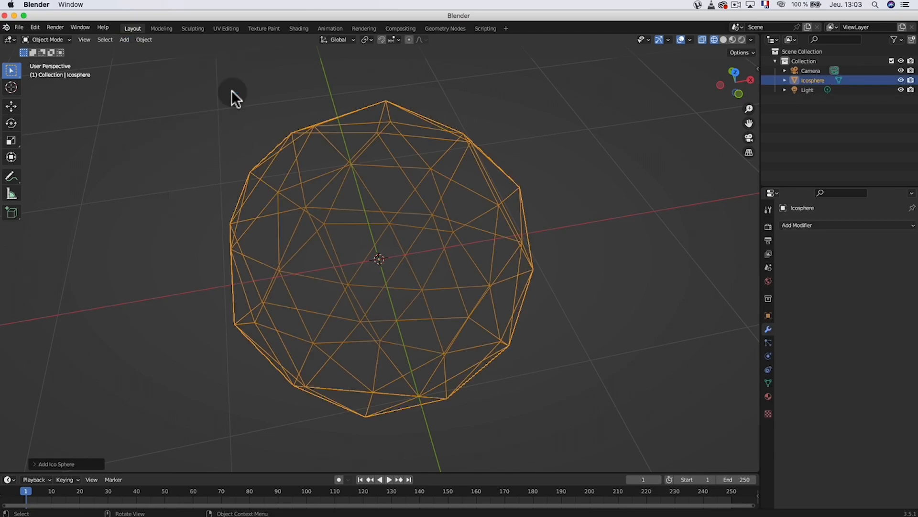
Step: Set the new ico sphere's subdivisions to 5 and examine its triangulated mesh
left_click(33, 463)
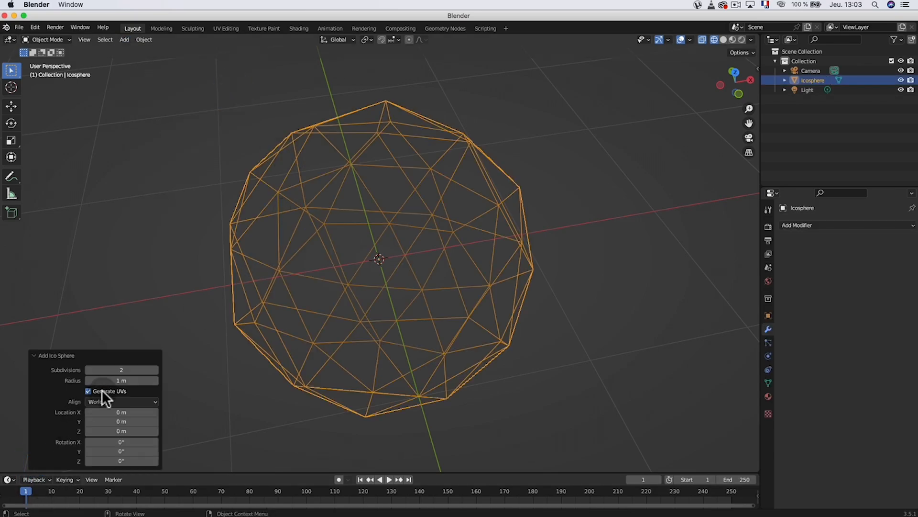
left_click(153, 369)
left_click(154, 370)
left_click(154, 370)
scroll(352, 255, "up", 1)
middle_click_drag(351, 254, 239, 254)
scroll(417, 237, "down", 3)
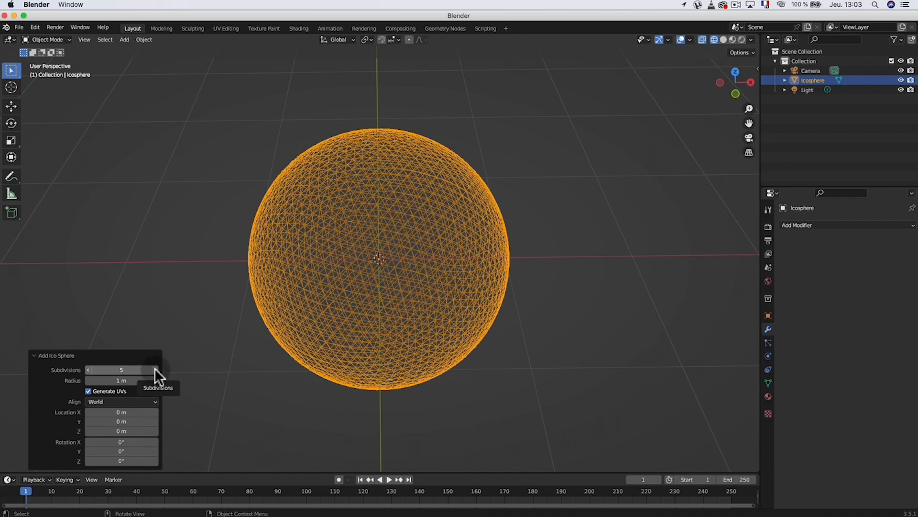
Step: Turn on the scene statistics overlay and show the ico sphere in solid shading with its wireframe overlaid
left_click(689, 39)
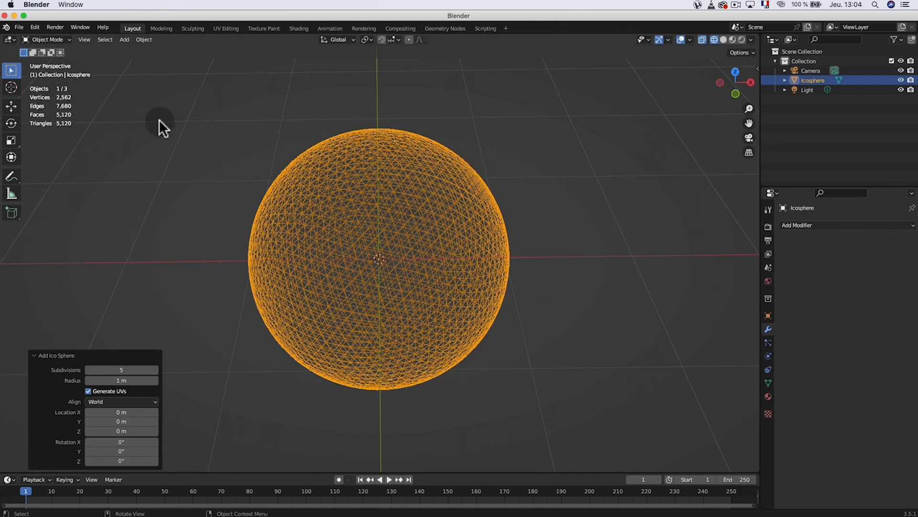
left_click(691, 40)
left_click(723, 39)
left_click(688, 41)
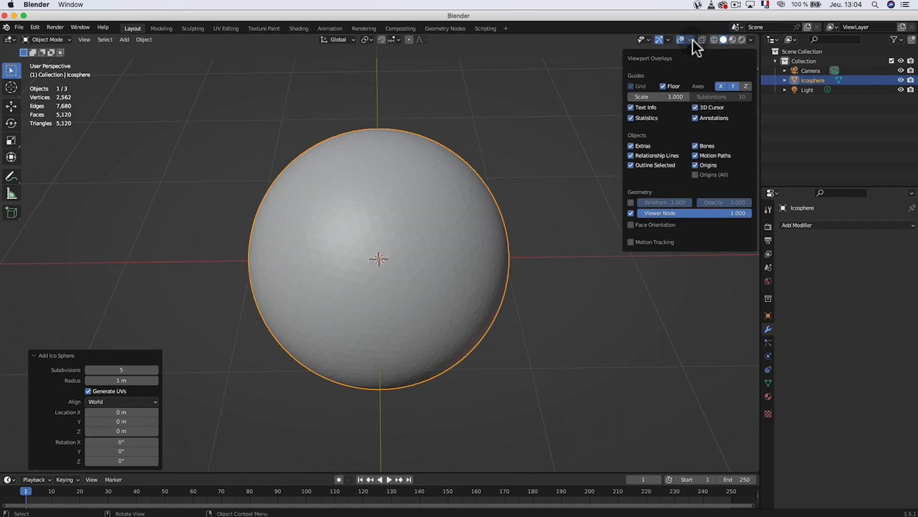
left_click(631, 202)
middle_click_drag(629, 201, 567, 162)
scroll(355, 205, "up", 2)
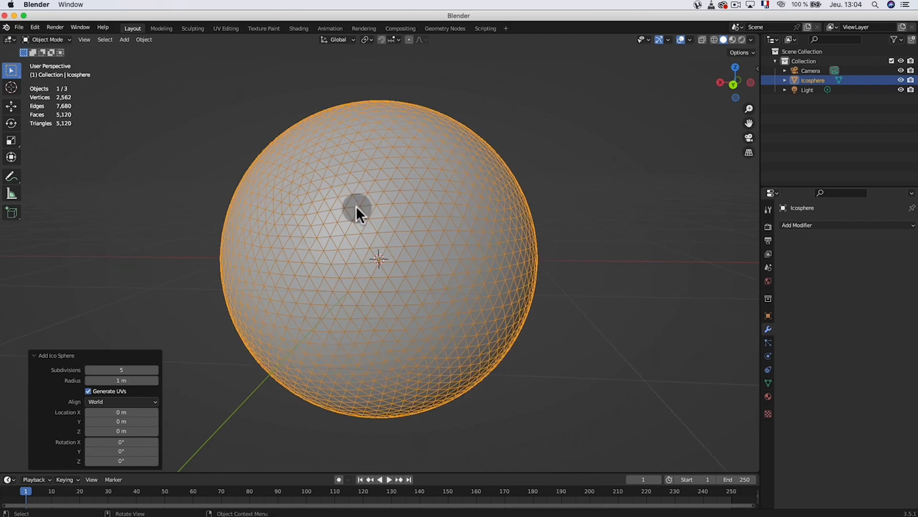
middle_click_drag(416, 203, 434, 217)
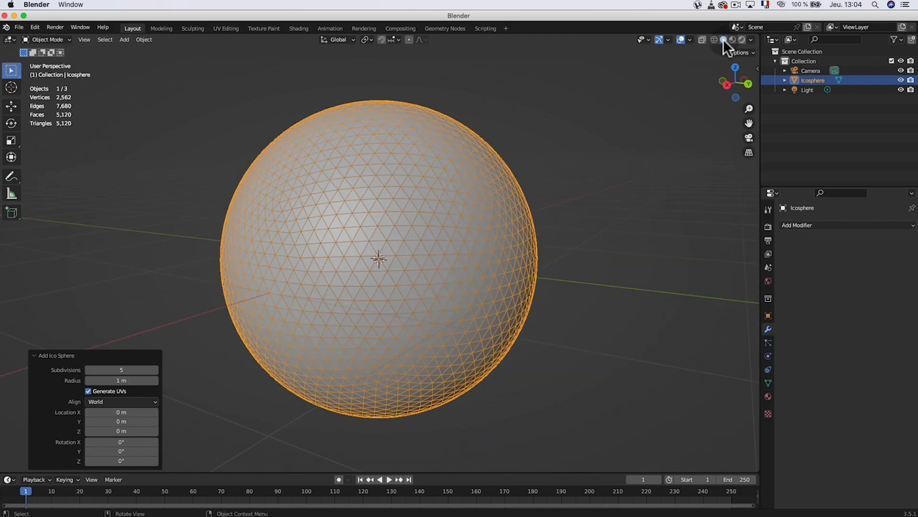
Step: Switch the viewport lighting to MatCap and choose the reddish-brown clay-like material
left_click(750, 40)
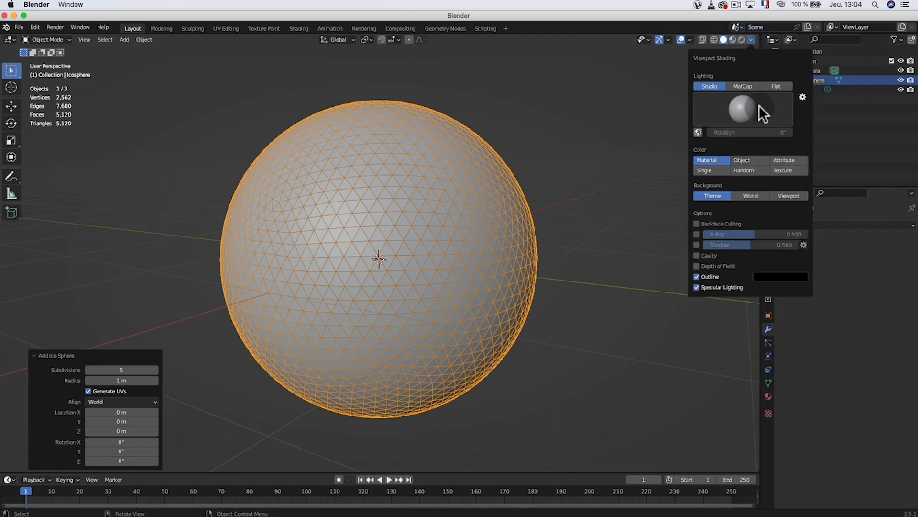
left_click(738, 113)
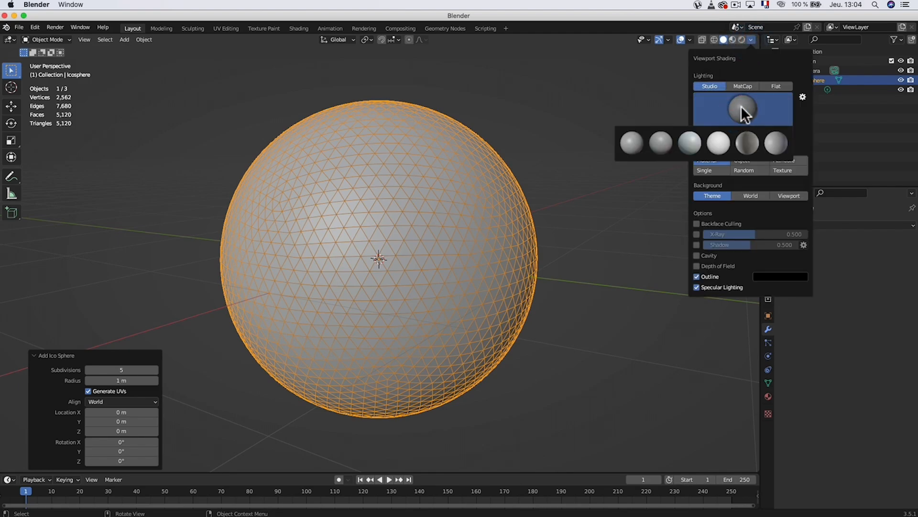
left_click(742, 86)
left_click(742, 105)
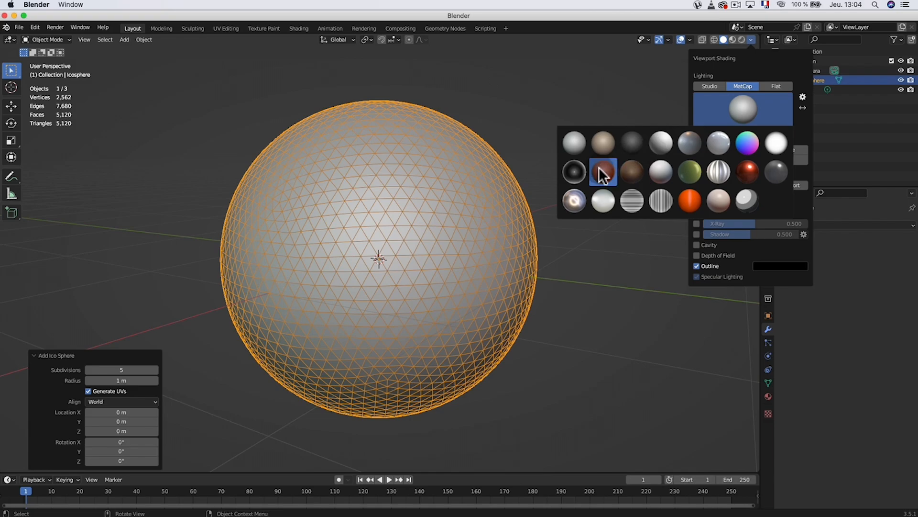
left_click(601, 175)
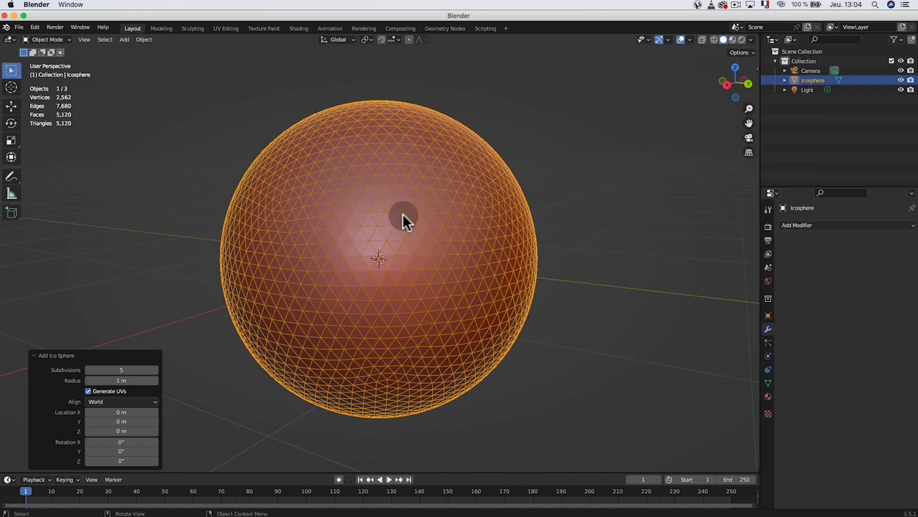
Step: Turn off the wireframe overlay and view the shaded ico sphere from another angle
left_click(689, 40)
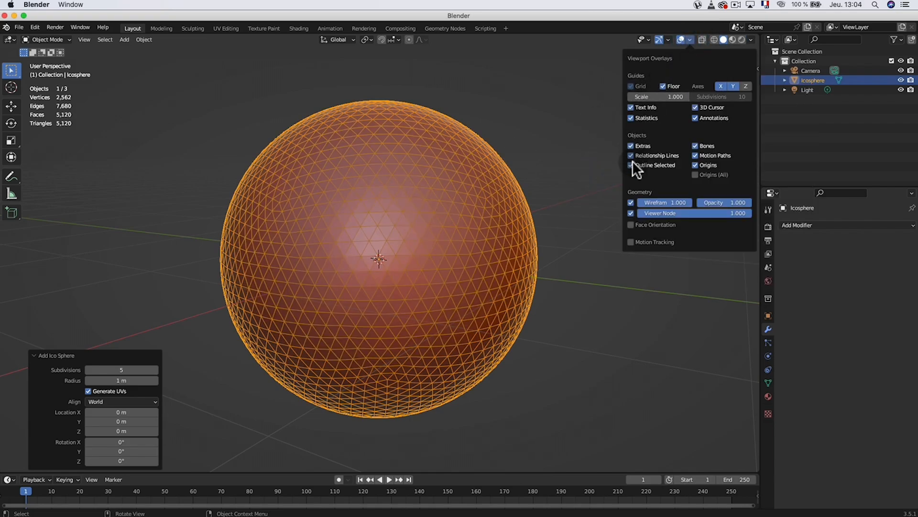
left_click(631, 202)
scroll(457, 213, "down", 2)
middle_click_drag(457, 213, 489, 209)
scroll(489, 209, "up", 1)
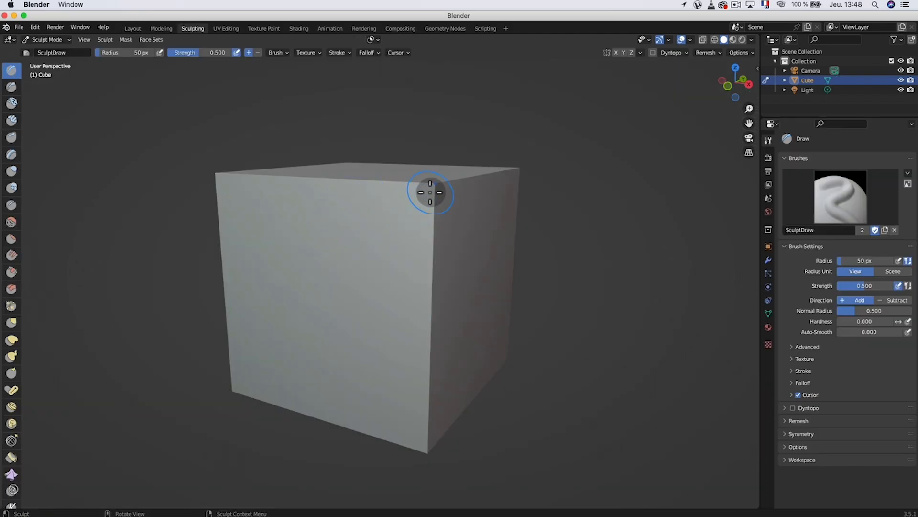
Step: Reduce the remesh voxel size on the cube in Sculpt Mode and apply a voxel remesh
middle_click_drag(430, 192, 422, 200)
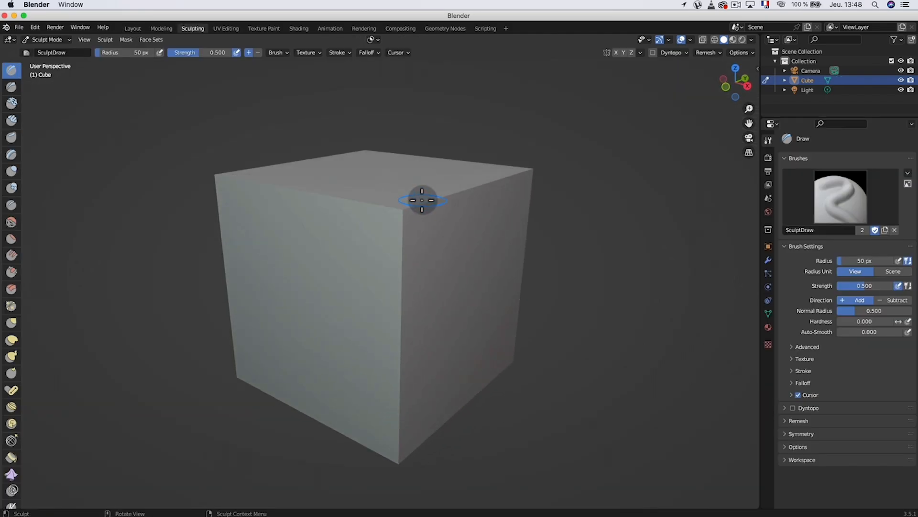
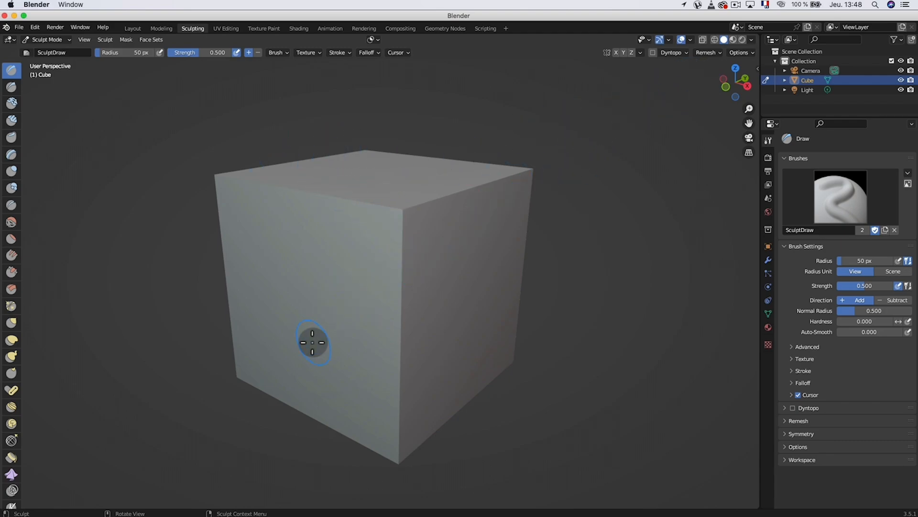
key("r")
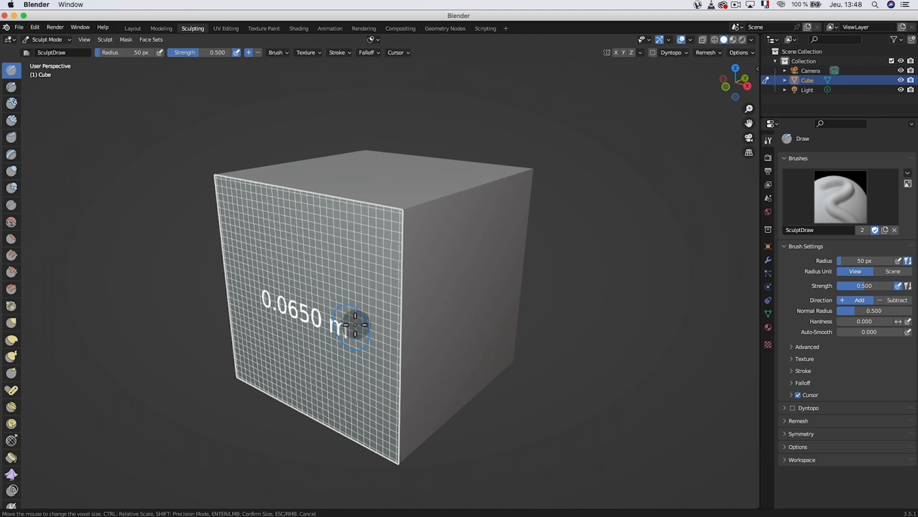
left_click(379, 312)
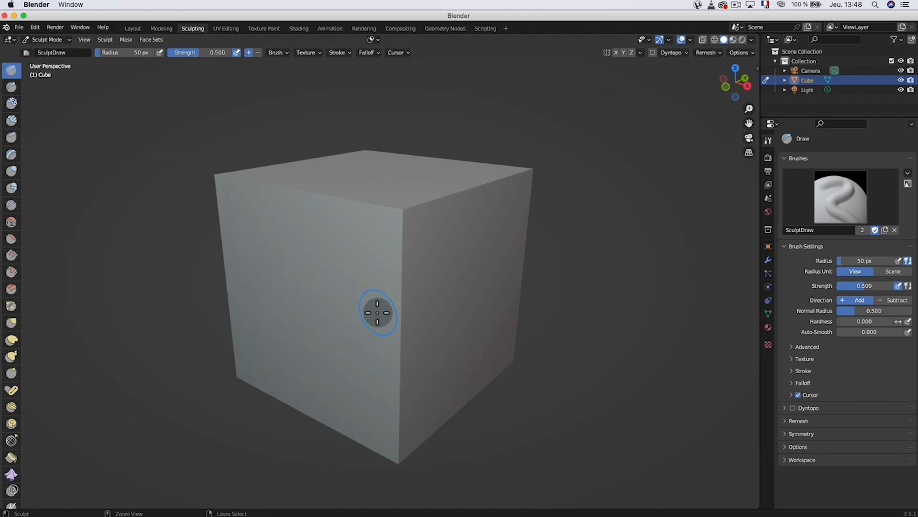
Step: Check the remeshed cube's face grid by temporarily showing the wireframe overlay, leaving solid shading active
left_click(714, 40)
left_click(724, 39)
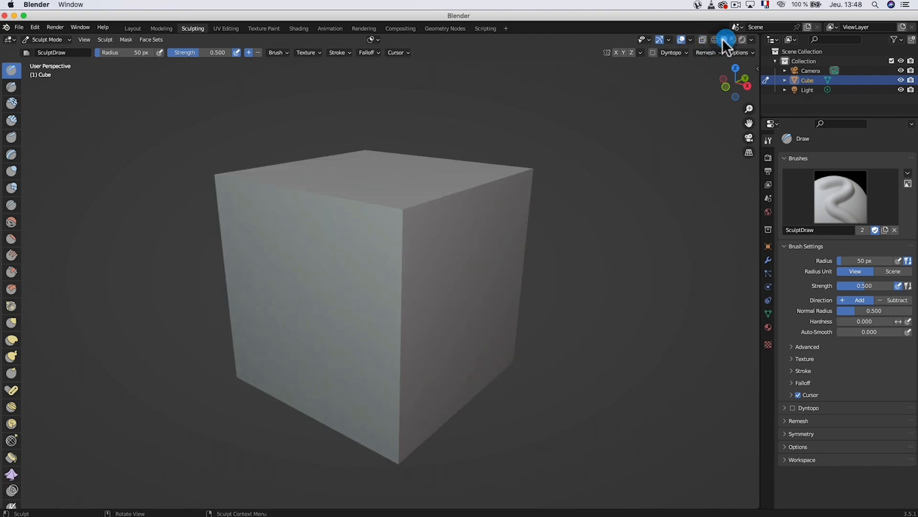
left_click(690, 39)
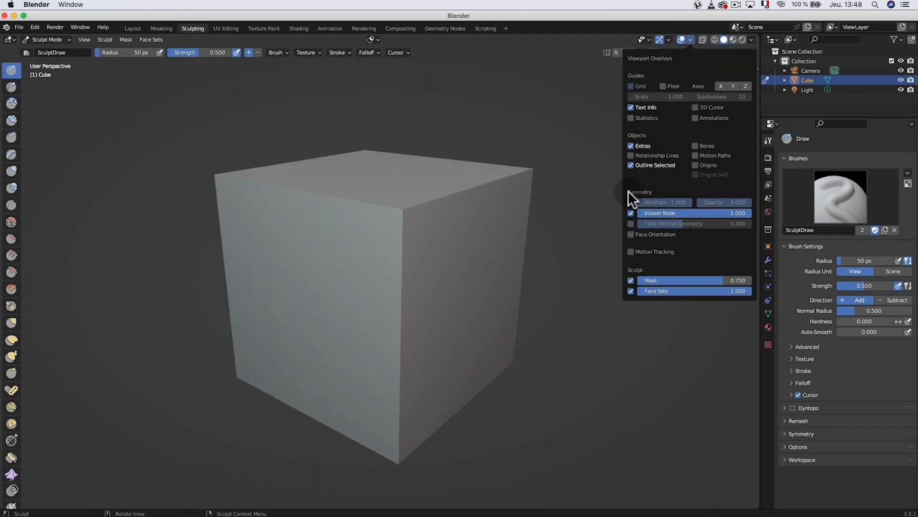
left_click(631, 202)
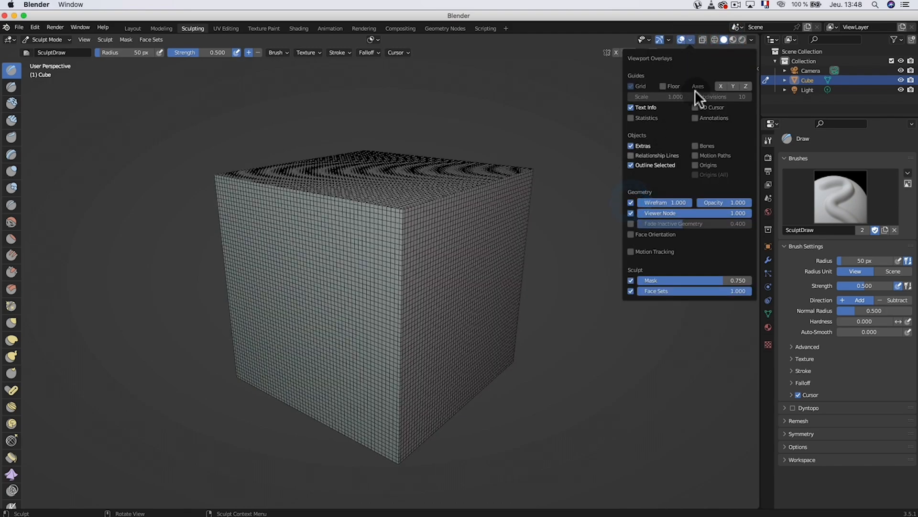
left_click(631, 202)
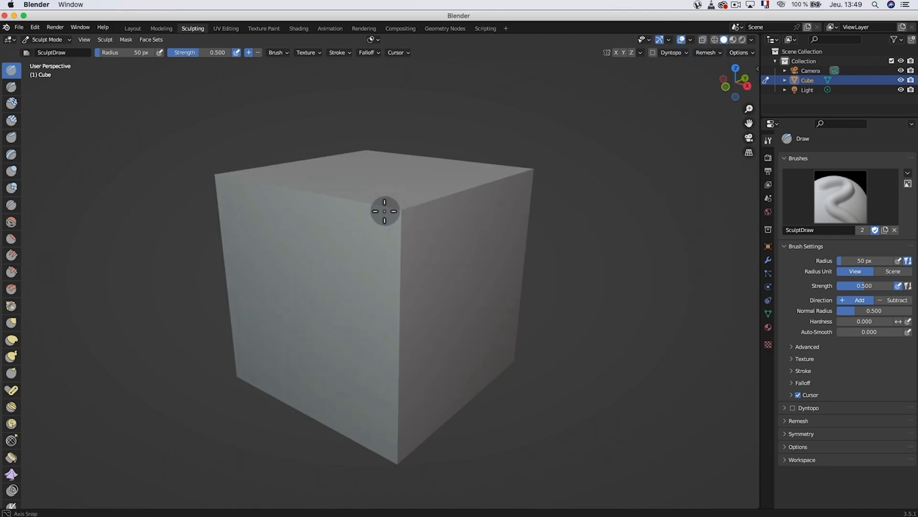
Step: Sculpt a raised bump along the upper front edge of the cube with the Draw brush
middle_click_drag(384, 211, 418, 211)
mouse_move(461, 215)
left_mouse_down()
mouse_move(416, 205)
mouse_move(395, 214)
mouse_move(406, 207)
mouse_move(438, 203)
mouse_move(397, 244)
mouse_move(380, 227)
mouse_move(420, 212)
left_mouse_up()
scroll(453, 180, "up", 5)
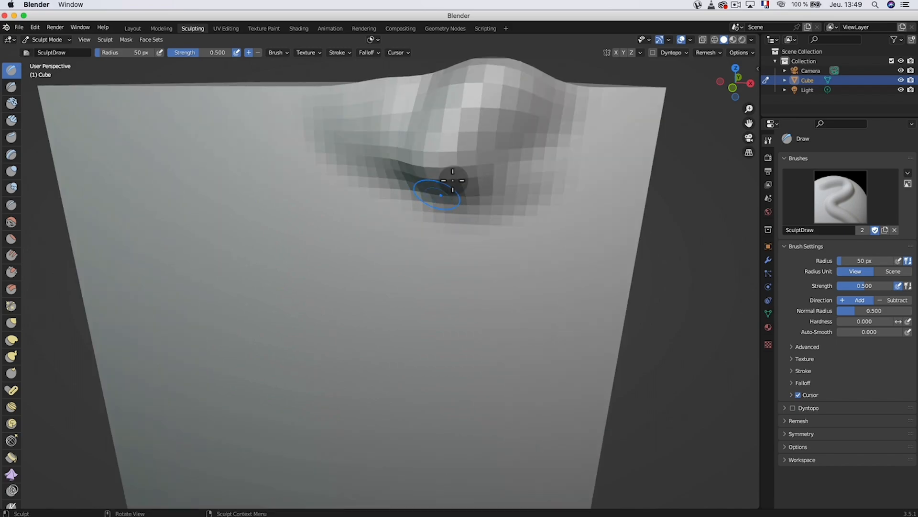
scroll(440, 187, "down", 5)
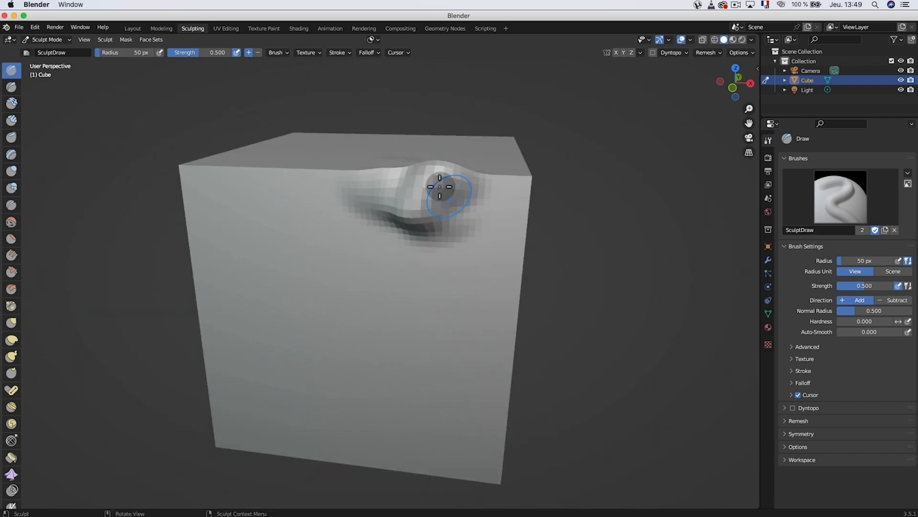
mouse_move(439, 187)
left_mouse_down()
mouse_move(405, 245)
mouse_move(419, 208)
mouse_move(405, 254)
left_mouse_up()
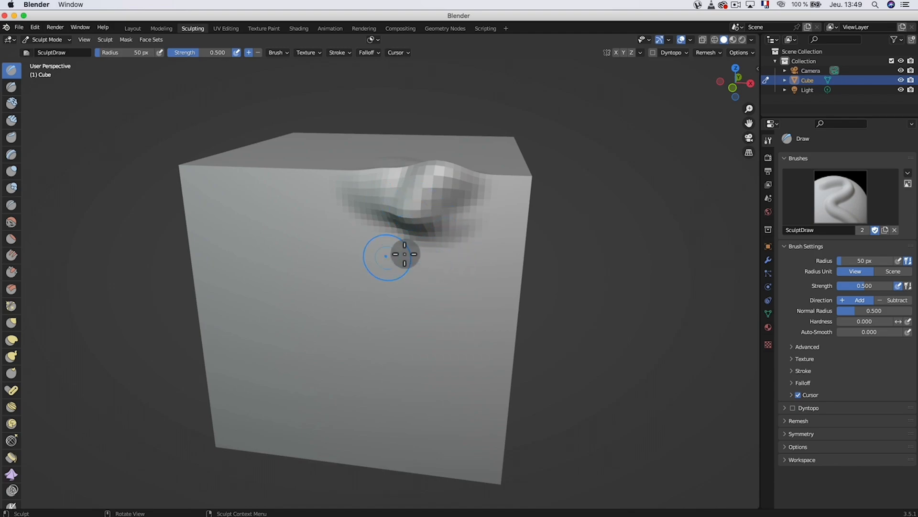
Step: Widen the brush list to show the brush names and select the Mask brush
scroll(8, 282, "down", 5)
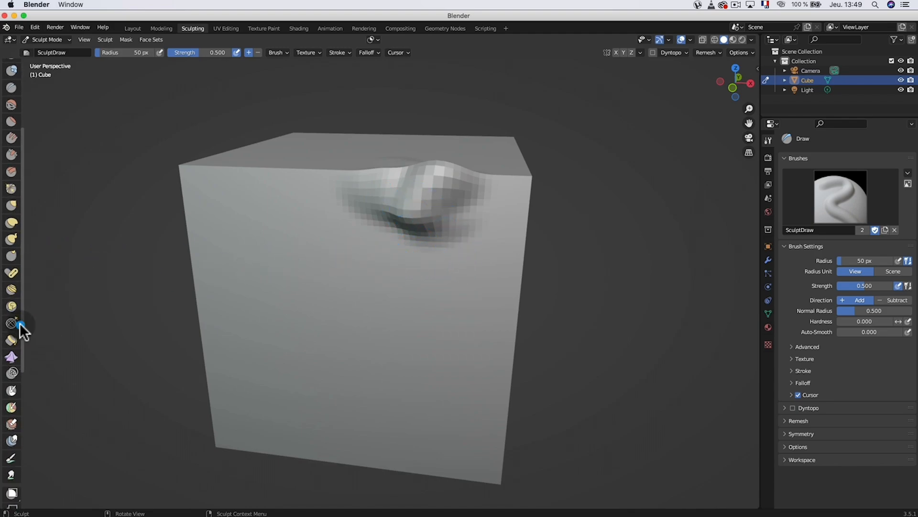
left_click_drag(22, 324, 89, 329)
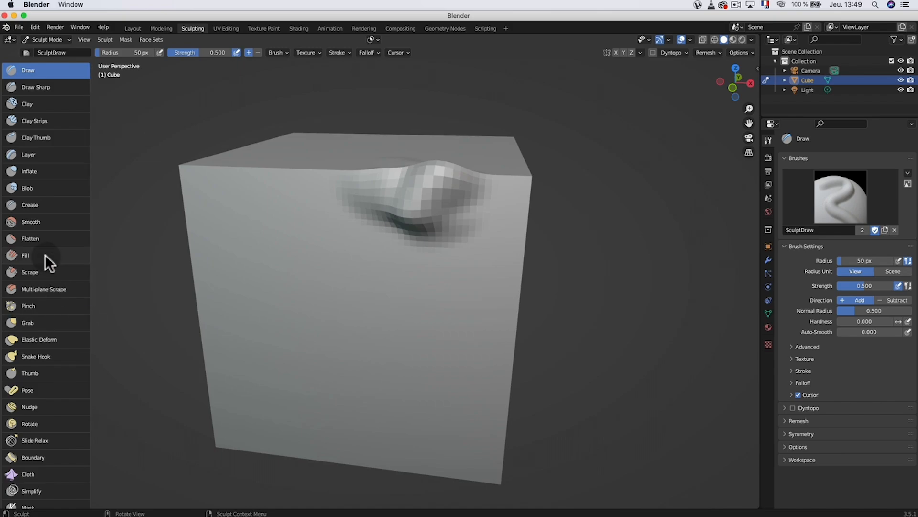
scroll(52, 312, "down", 3)
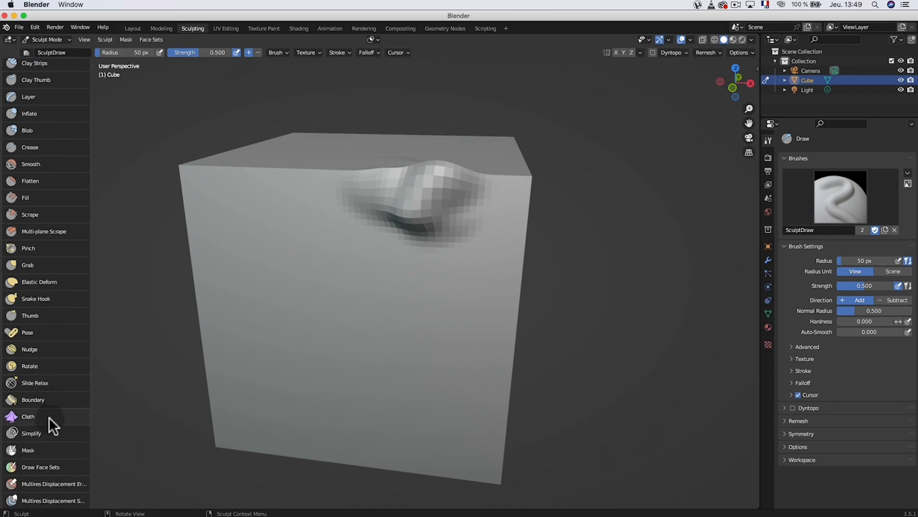
left_click(27, 449)
Step: Set the Mask brush strength to 0.611 and paint a mask around the sculpted bump on the front face
mouse_move(381, 258)
left_mouse_down()
mouse_move(369, 282)
mouse_move(370, 266)
mouse_move(335, 279)
mouse_move(364, 257)
mouse_move(301, 281)
mouse_move(340, 322)
mouse_move(435, 271)
mouse_move(312, 194)
mouse_move(361, 256)
mouse_move(421, 191)
mouse_move(379, 186)
mouse_move(488, 222)
mouse_move(441, 277)
mouse_move(372, 258)
mouse_move(355, 191)
mouse_move(381, 174)
mouse_move(432, 188)
mouse_move(481, 219)
mouse_move(479, 197)
mouse_move(498, 230)
mouse_move(397, 292)
mouse_move(378, 271)
left_mouse_up()
left_click_drag(204, 53, 208, 53)
mouse_move(399, 329)
left_mouse_down()
mouse_move(378, 297)
mouse_move(316, 290)
mouse_move(307, 243)
mouse_move(312, 204)
left_mouse_up()
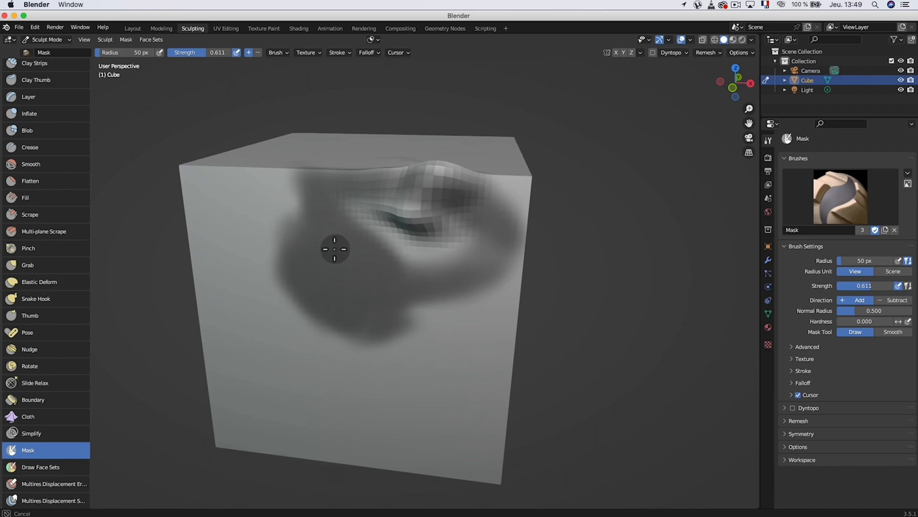
Step: Extend the mask below and to the left of the bump on the front face, with the brush radius raised to 173 px
mouse_move(335, 249)
left_mouse_down()
mouse_move(533, 307)
mouse_move(404, 312)
mouse_move(381, 292)
left_mouse_up()
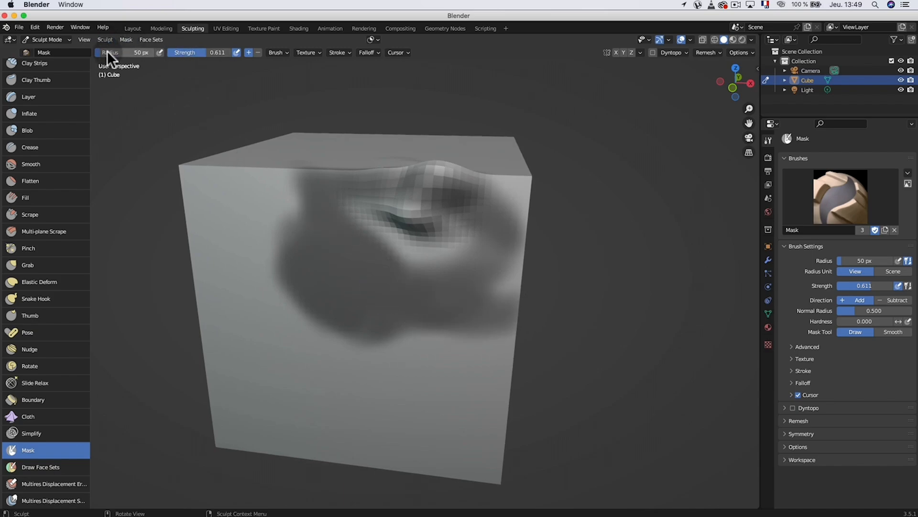
key("f")
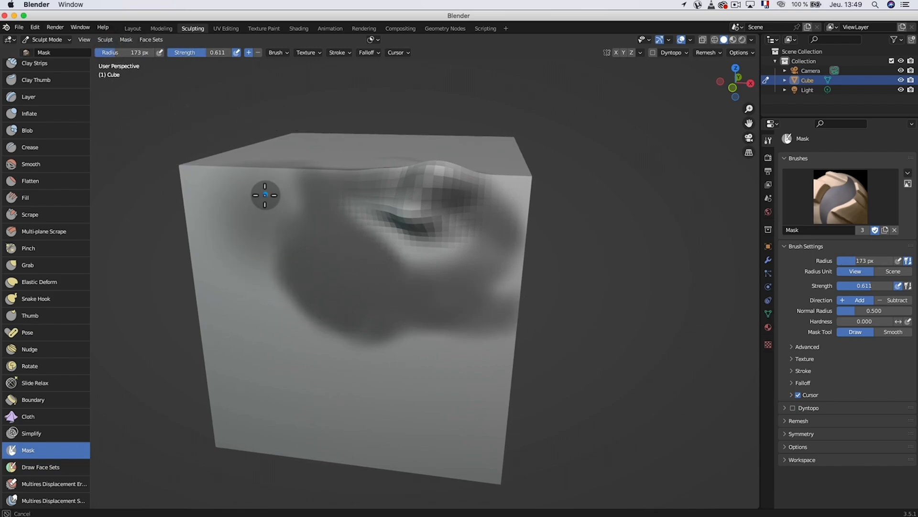
mouse_move(262, 213)
left_mouse_down()
mouse_move(269, 262)
mouse_move(436, 345)
left_mouse_up()
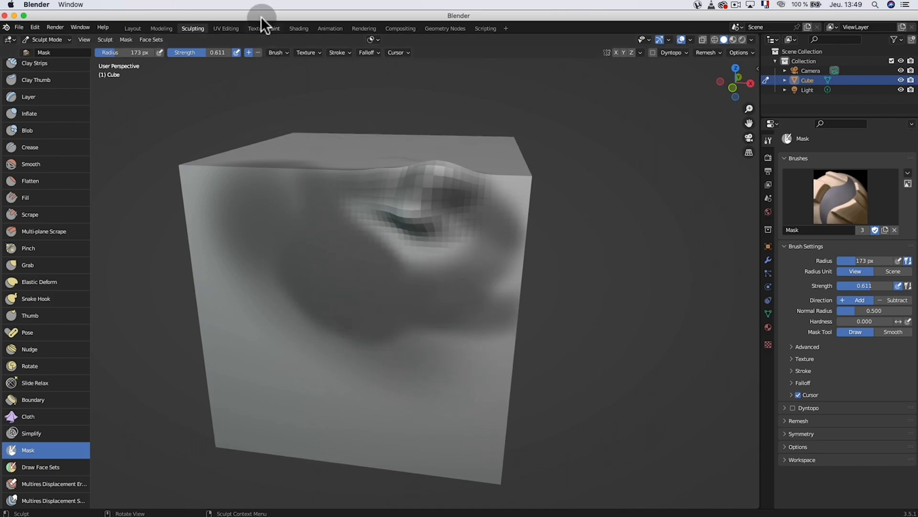
Step: Erase part of the mask left of the bump with the Mask brush set to Subtract, 54 px radius and 0.426 strength
left_click(257, 52)
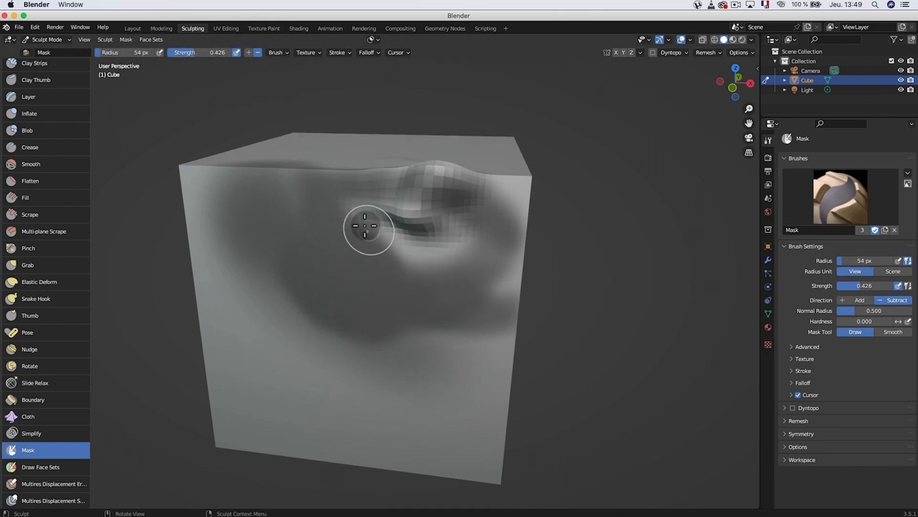
mouse_move(363, 232)
left_mouse_down()
mouse_move(359, 211)
mouse_move(378, 254)
mouse_move(469, 230)
mouse_move(340, 209)
mouse_move(443, 225)
mouse_move(369, 251)
mouse_move(416, 207)
left_mouse_up()
scroll(416, 207, "up", 4)
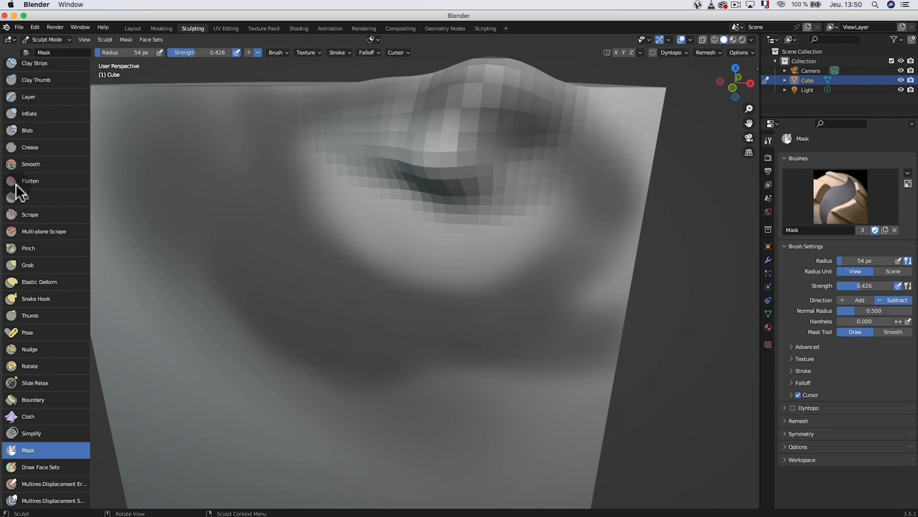
Step: Build up the unmasked area around the bump with the Clay Strips brush at 54 px radius and 0.600 strength
scroll(26, 172, "up", 3)
left_click(86, 101)
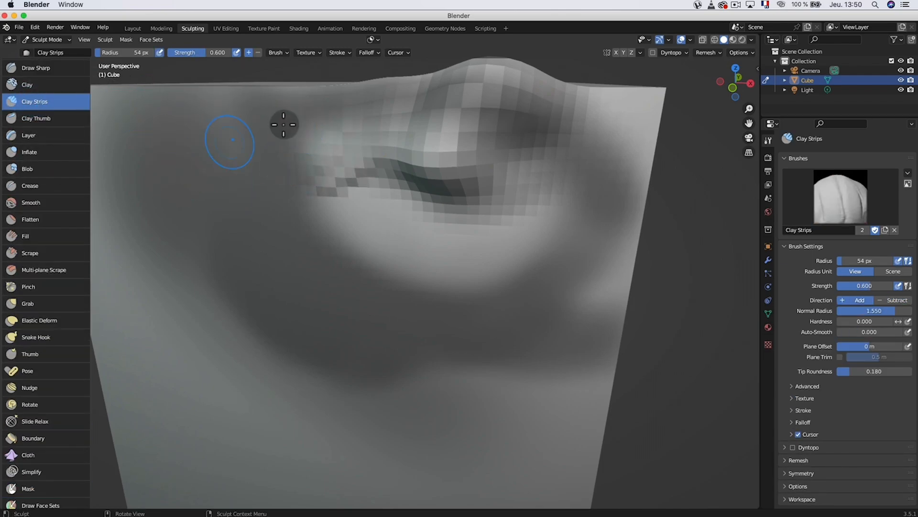
mouse_move(325, 176)
left_mouse_down()
mouse_move(328, 213)
mouse_move(416, 199)
mouse_move(529, 211)
mouse_move(455, 170)
mouse_move(436, 203)
mouse_move(411, 169)
left_mouse_up()
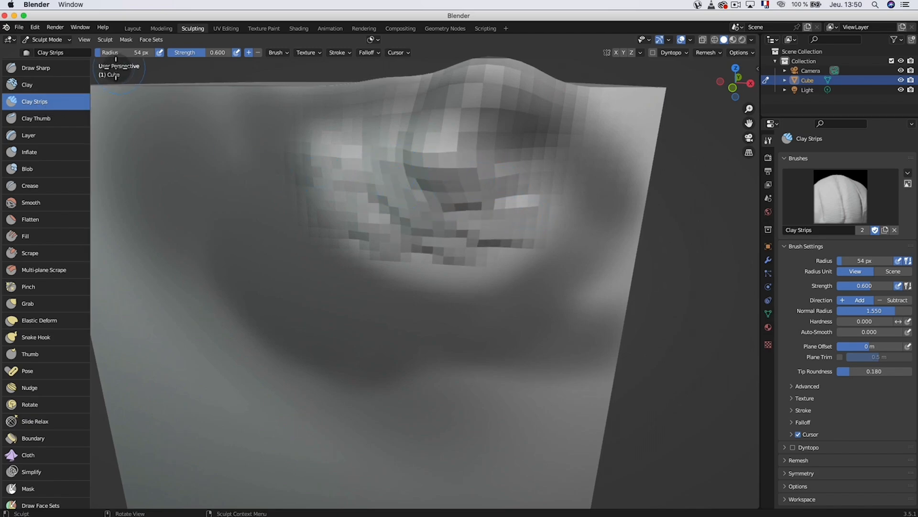
Step: Clear the whole mask from the cube using the mask editing pie options
key("alt+a")
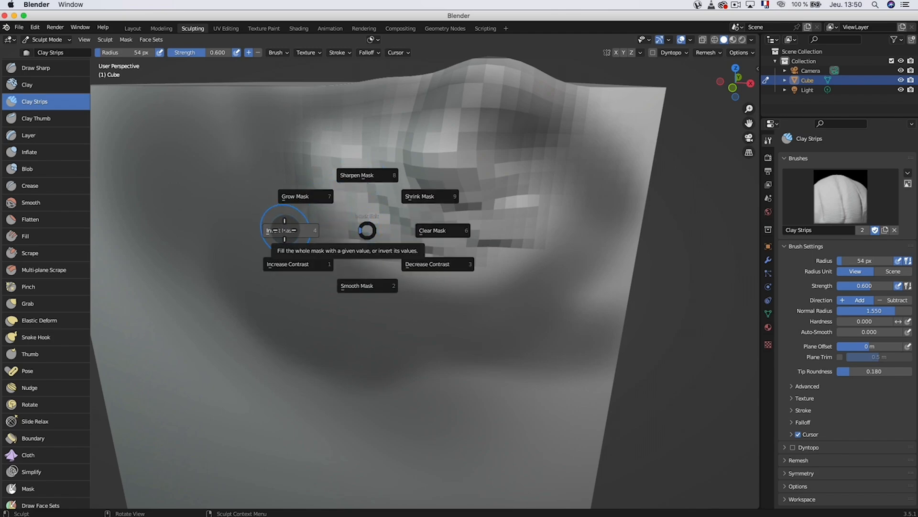
left_click(438, 232)
key("a")
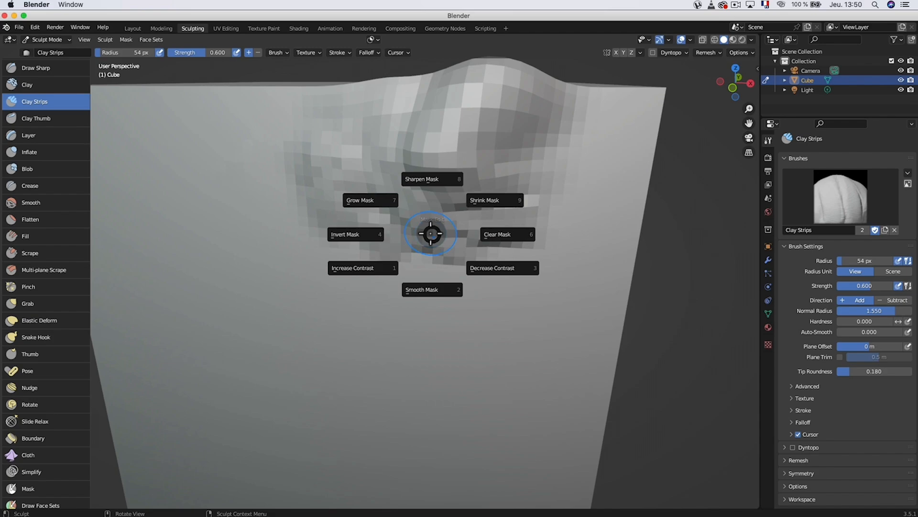
left_click(496, 232)
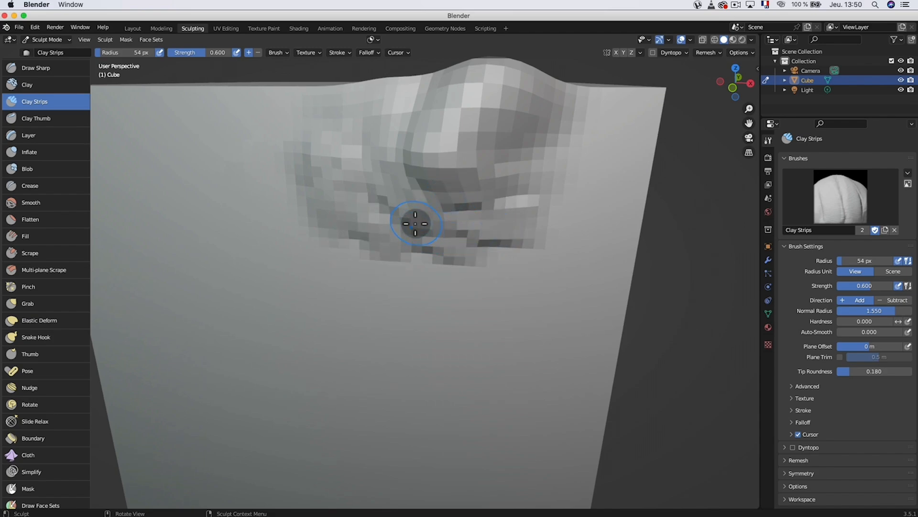
Step: Paint a mask over the sculpted relief with the Mask brush in Add direction, 236 px radius and 0.715 strength
scroll(43, 411, "down", 4)
left_click(34, 428)
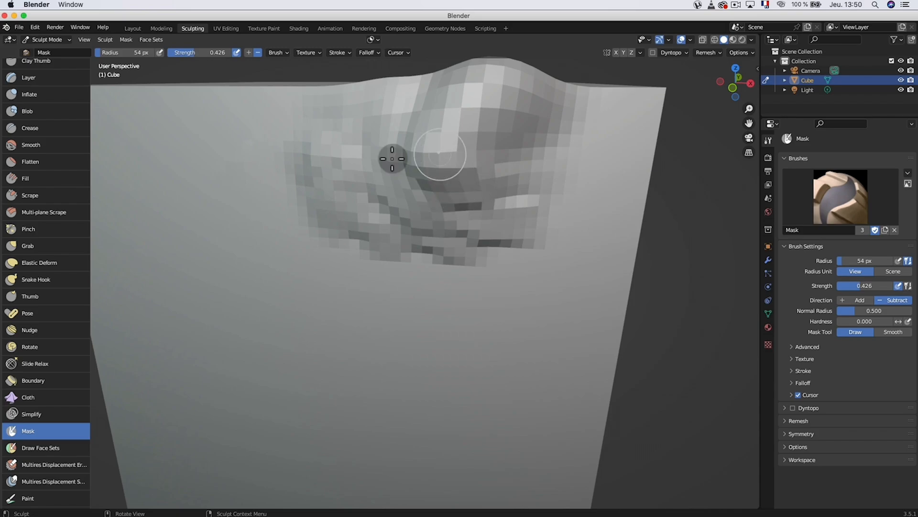
left_click(249, 52)
mouse_move(447, 175)
left_mouse_down()
mouse_move(435, 204)
mouse_move(395, 173)
left_mouse_up()
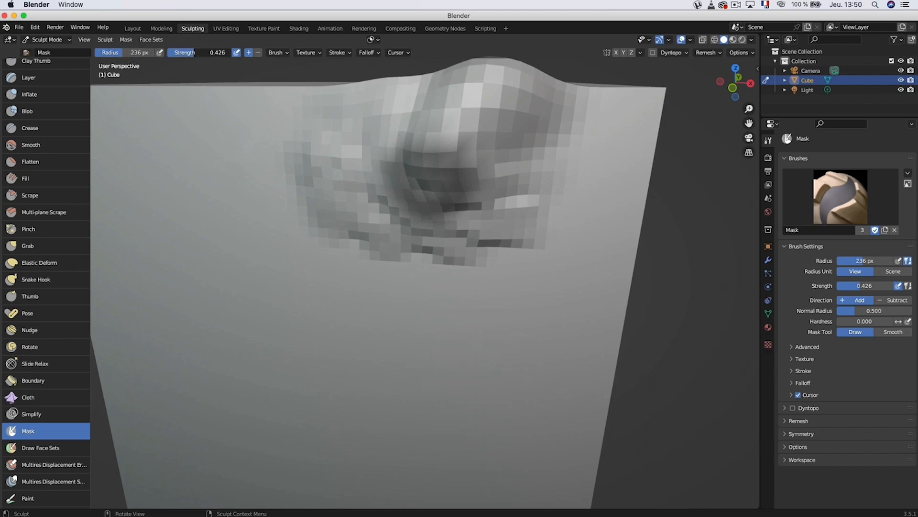
key("shift+f")
mouse_move(461, 209)
left_mouse_down()
mouse_move(365, 229)
mouse_move(471, 222)
left_mouse_up()
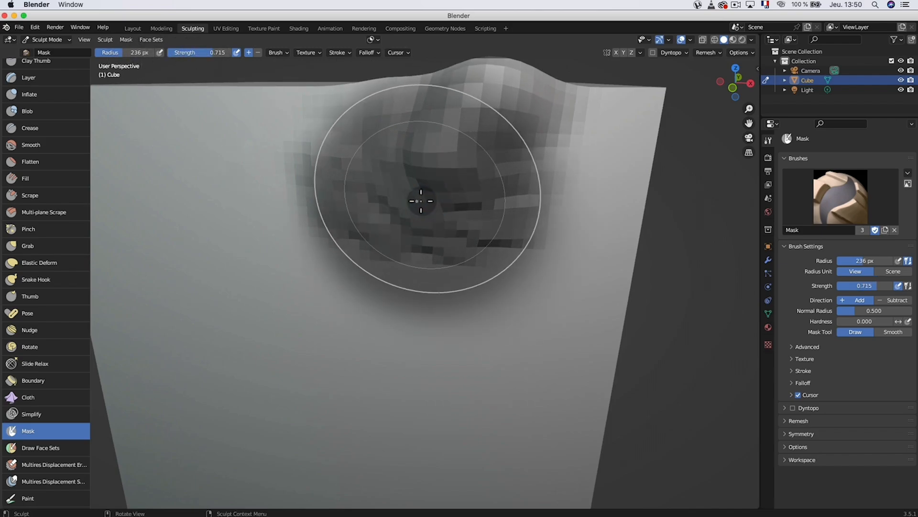
Step: Adjust the painted mask's edge with the Smooth, Grow and Sharpen mask filters
key("a")
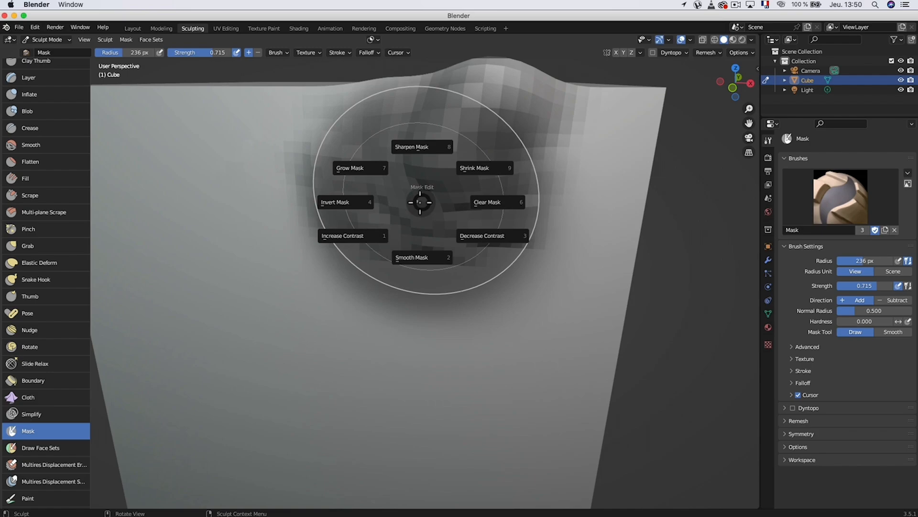
left_click(418, 259)
key("a")
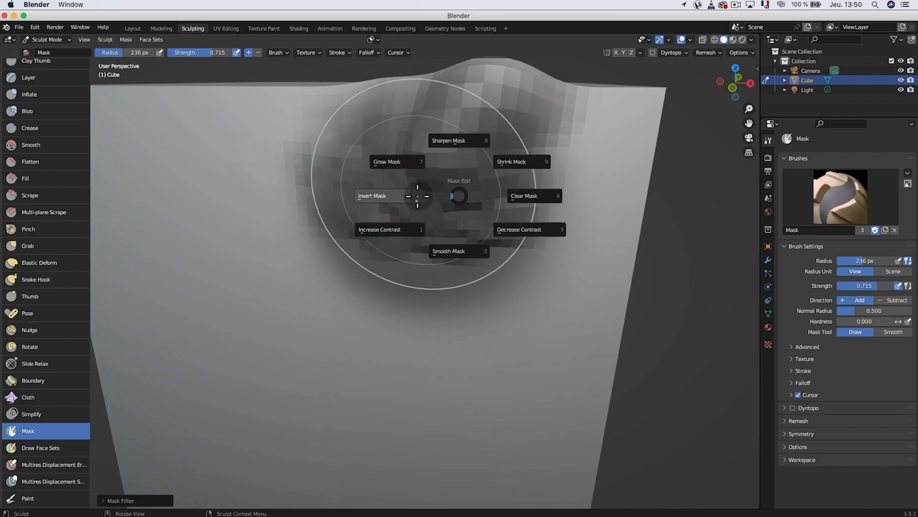
left_click(417, 163)
key("a")
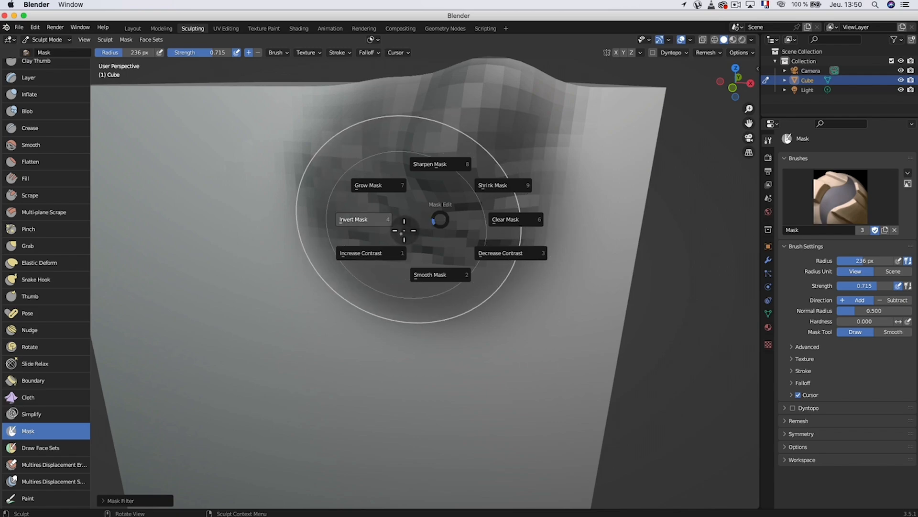
left_click(437, 161)
key("a")
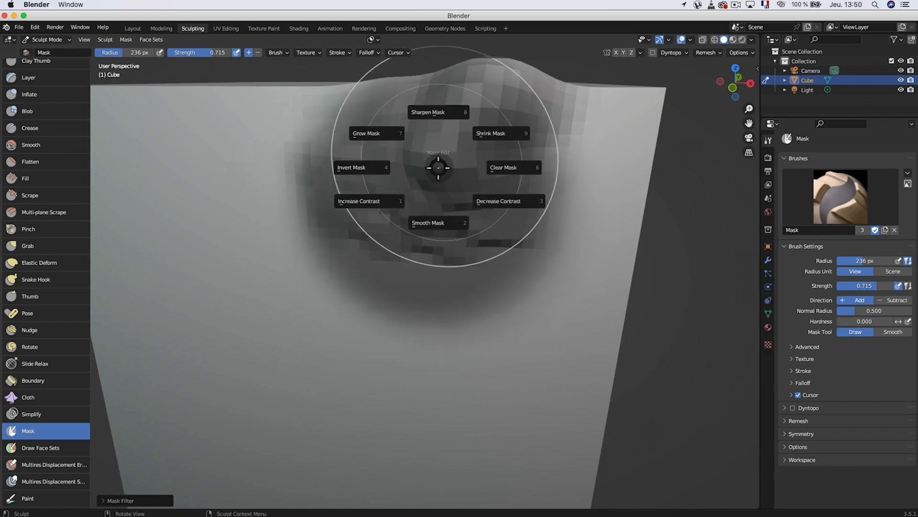
left_click(438, 114)
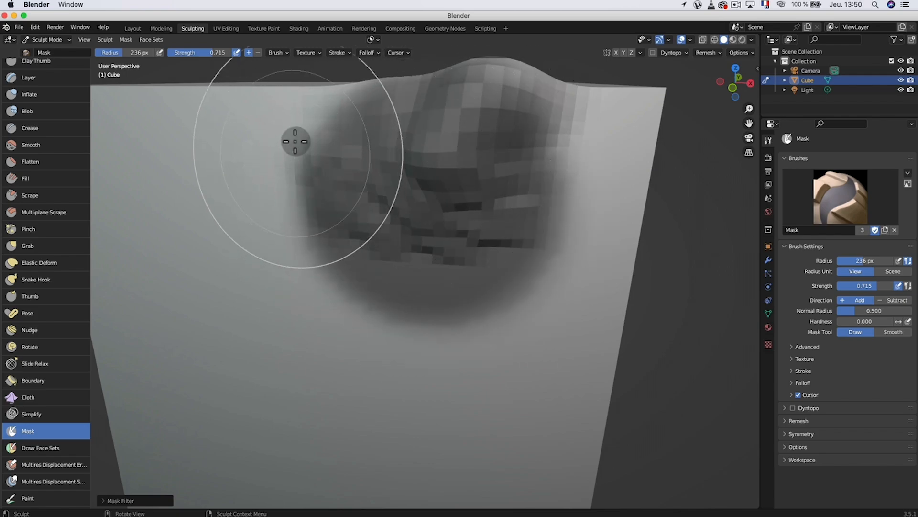
mouse_move(290, 164)
left_mouse_down()
mouse_move(281, 160)
mouse_move(271, 185)
mouse_move(299, 201)
mouse_move(282, 172)
left_mouse_up()
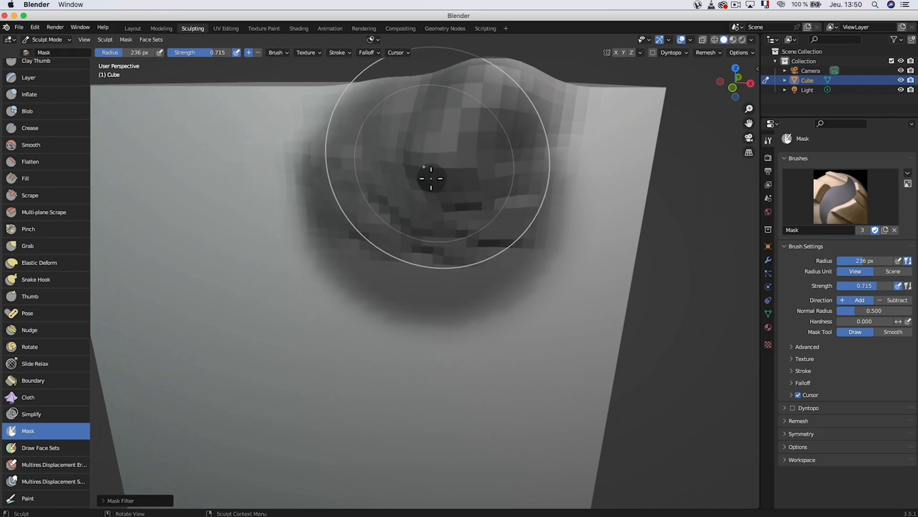
Step: Invert the mask so that only the sculpted circular area can be edited
key("a")
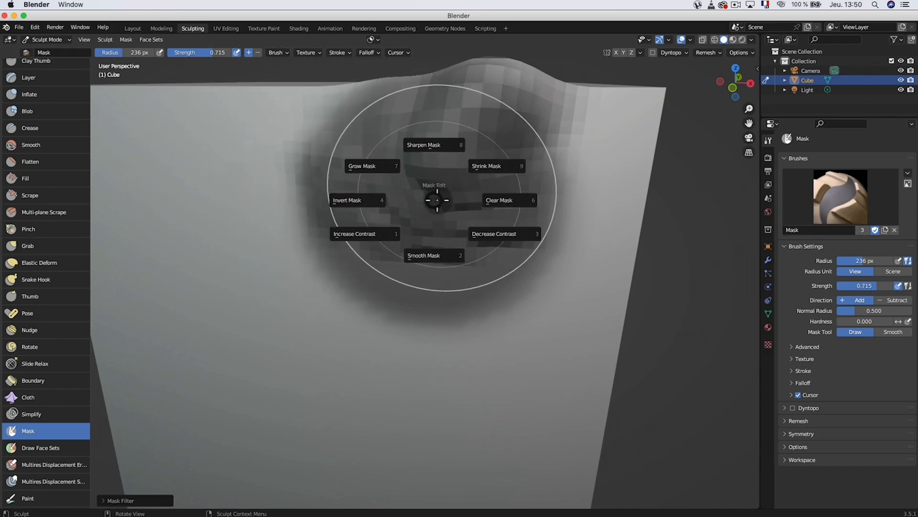
left_click(377, 202)
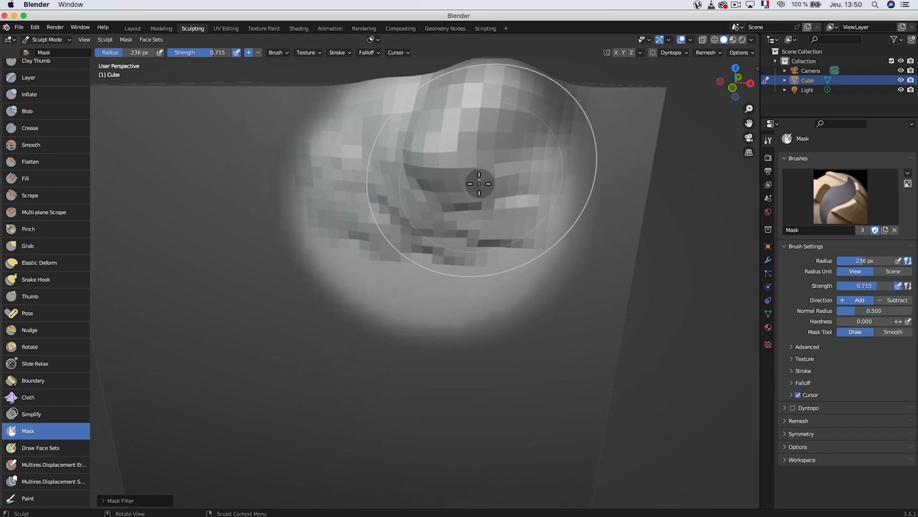
scroll(357, 232, "down", 3)
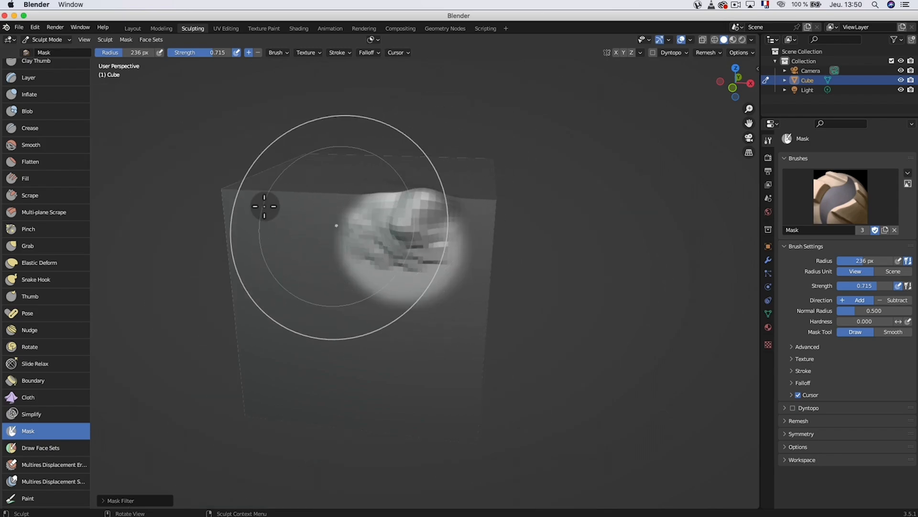
Step: Build up the unmasked circular area with the Clay Strips brush at 129 px radius
scroll(44, 102, "up", 3)
left_click(44, 101)
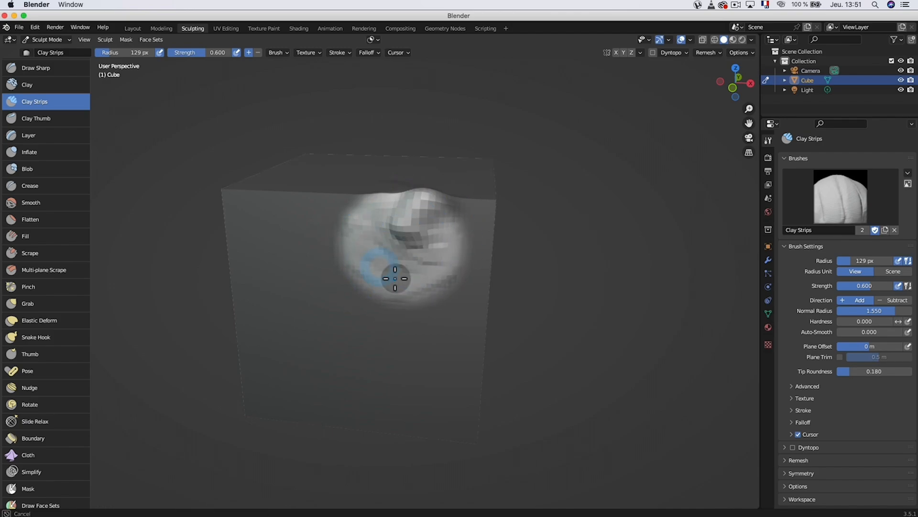
left_click_drag(440, 258, 450, 248)
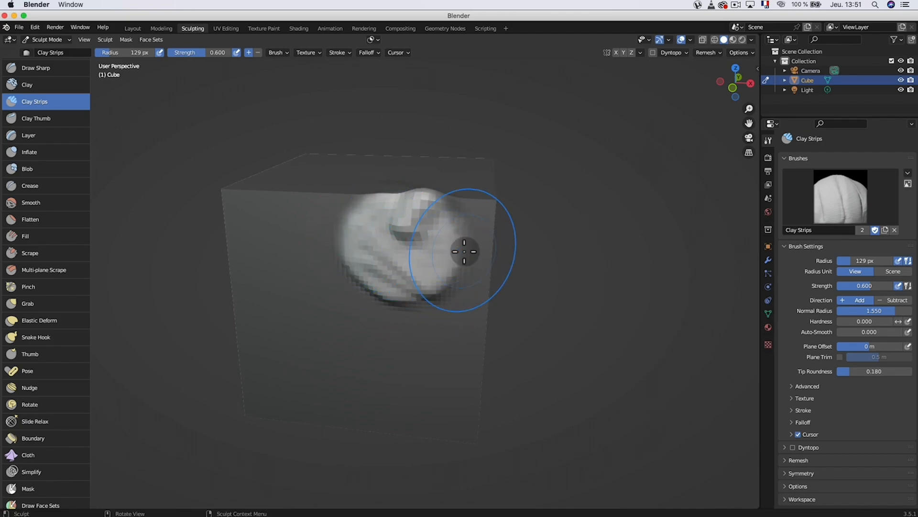
mouse_move(464, 251)
left_mouse_down()
mouse_move(390, 223)
mouse_move(401, 246)
left_mouse_up()
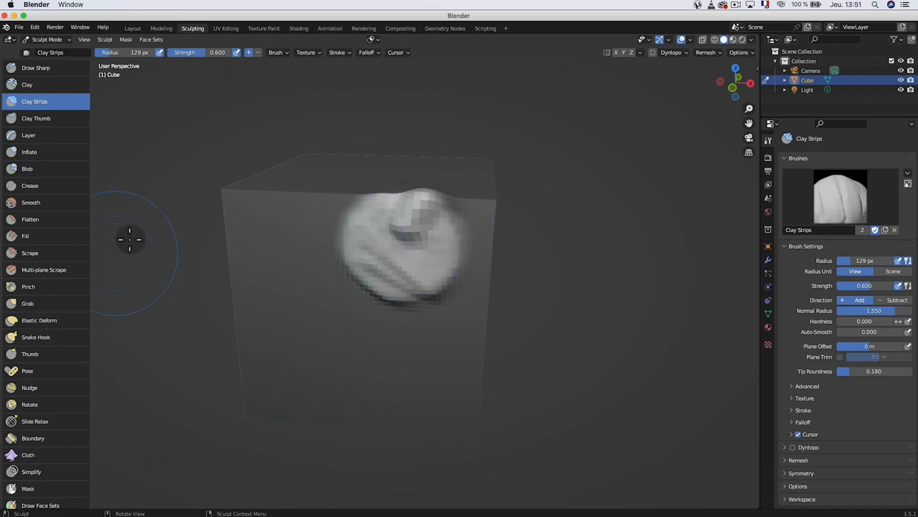
Step: Clear the mask from the cube and return to the Mask brush
key("a")
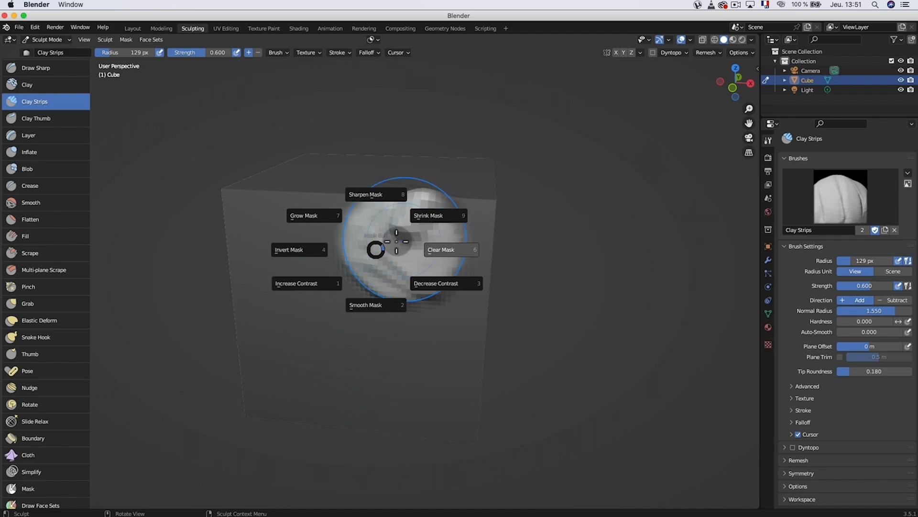
left_click(447, 250)
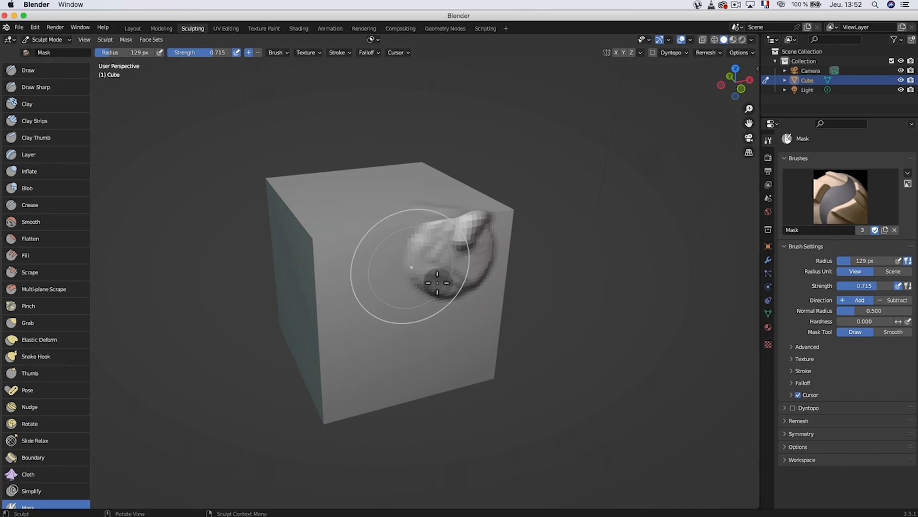
scroll(428, 333, "up", 3)
middle_click_drag(439, 335, 420, 320)
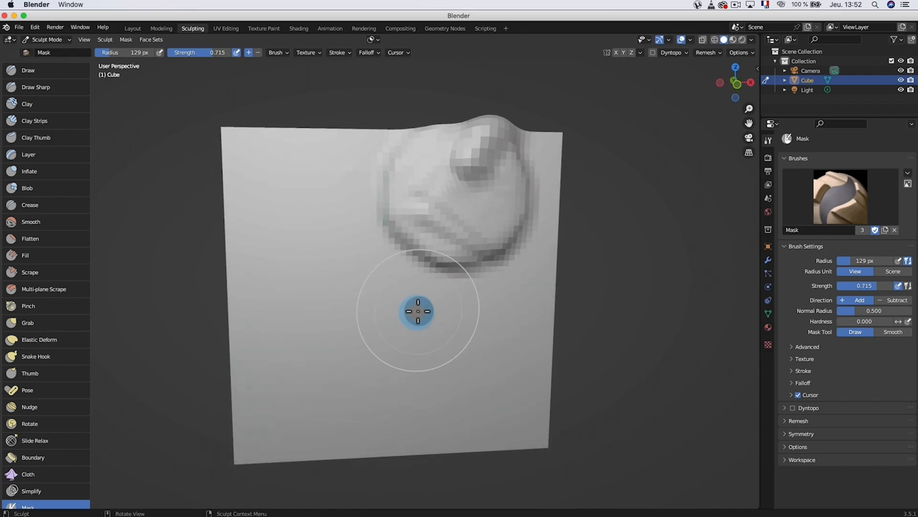
Step: Paint a large round mask on the lower part of the front face with the 129 px Mask brush, and sharpen it
scroll(412, 323, "down", 2)
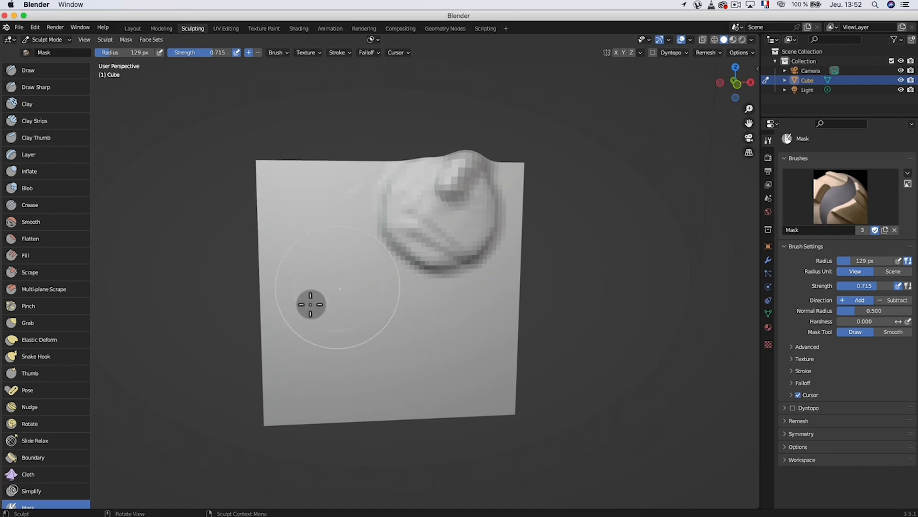
scroll(36, 488, "down", 2)
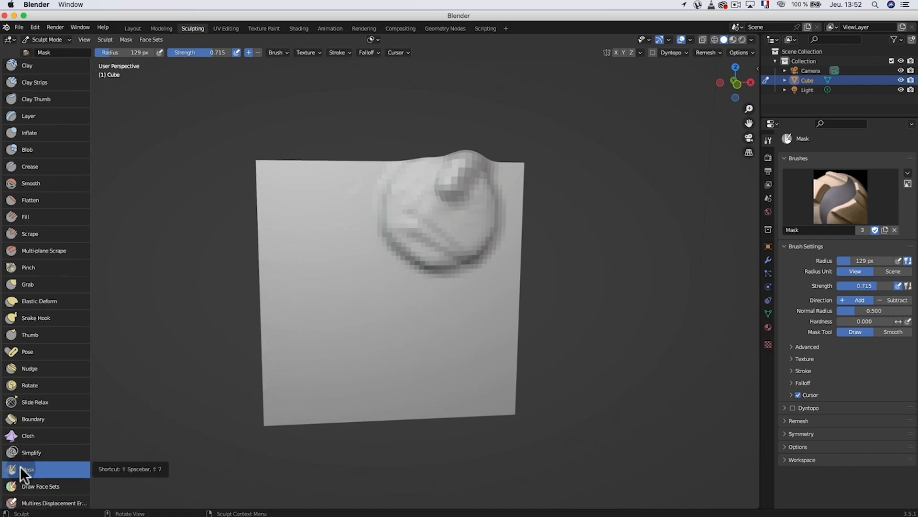
mouse_move(365, 319)
left_mouse_down()
mouse_move(389, 342)
mouse_move(354, 349)
mouse_move(337, 314)
mouse_move(415, 336)
mouse_move(348, 287)
mouse_move(371, 369)
mouse_move(374, 360)
left_mouse_up()
scroll(366, 304, "up", 3)
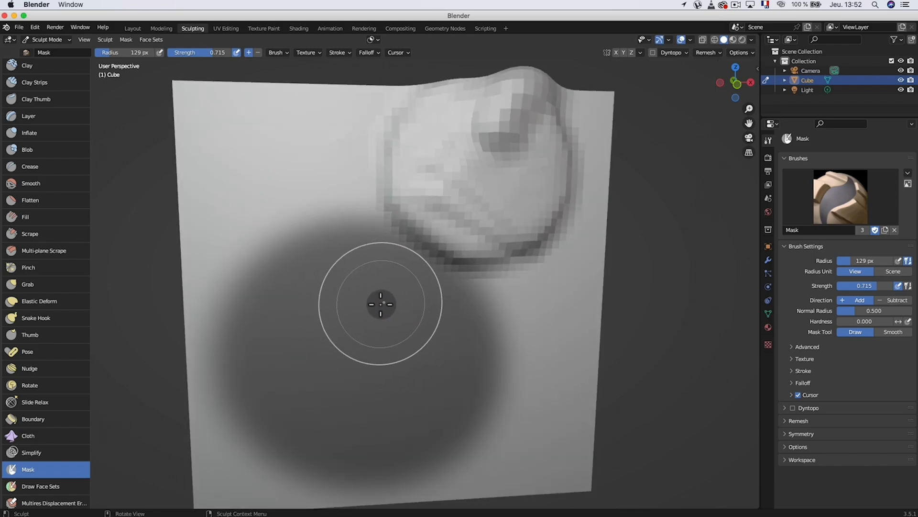
key("a")
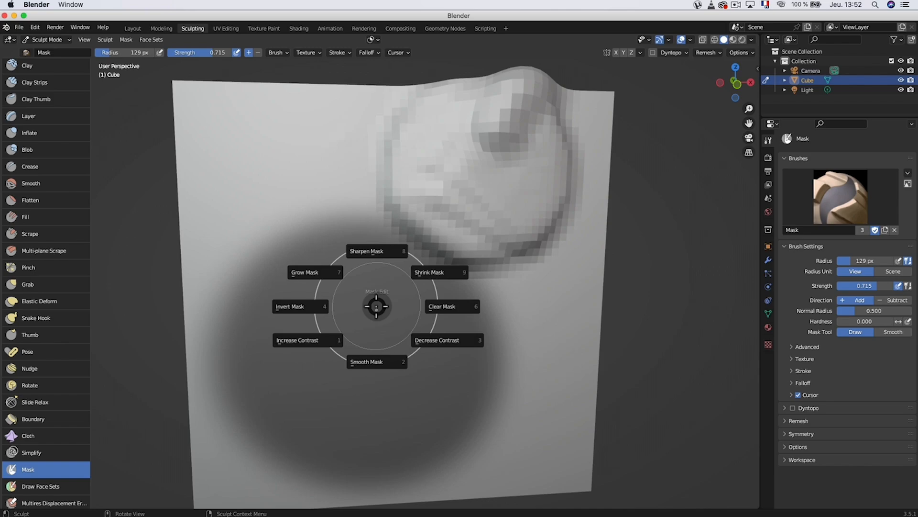
left_click(376, 251)
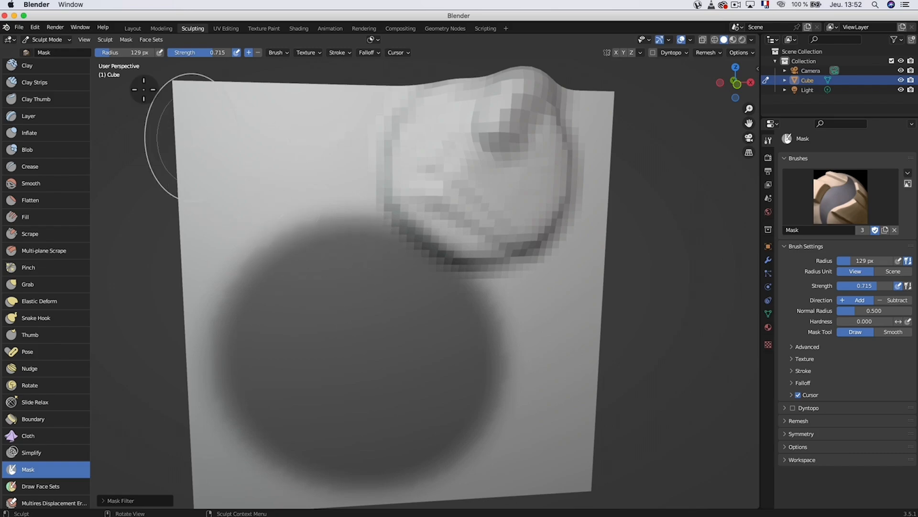
Step: Extract the masked circle as a separate solid mesh using Mask Extract with threshold 0.5, 4 smooth iterations and projection to the sculpt
left_click(127, 39)
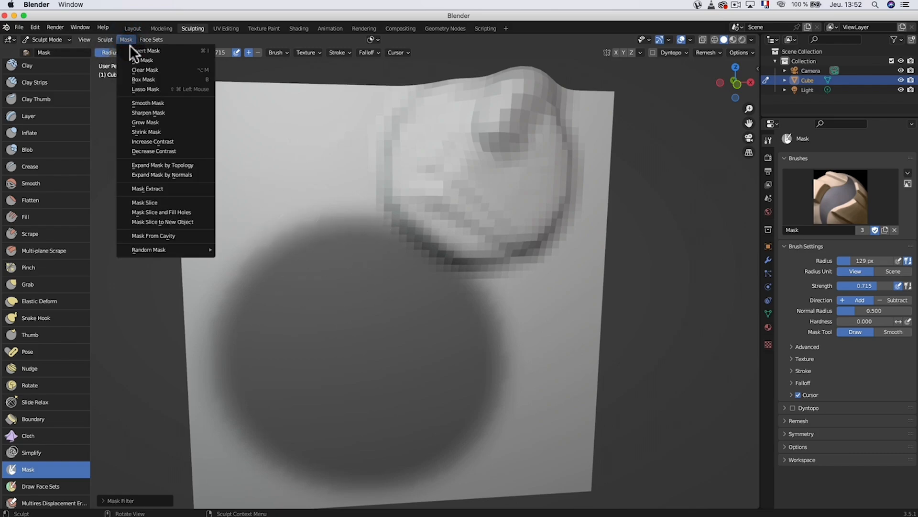
left_click(159, 188)
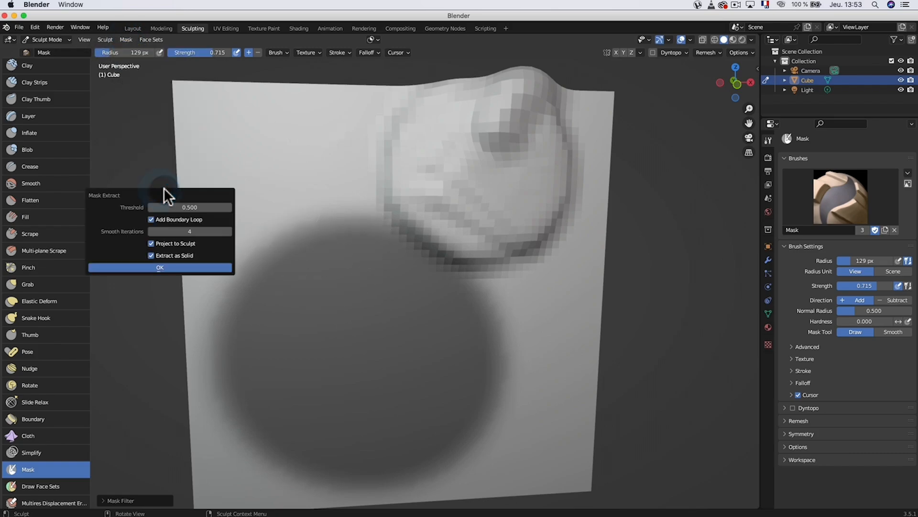
left_click(159, 266)
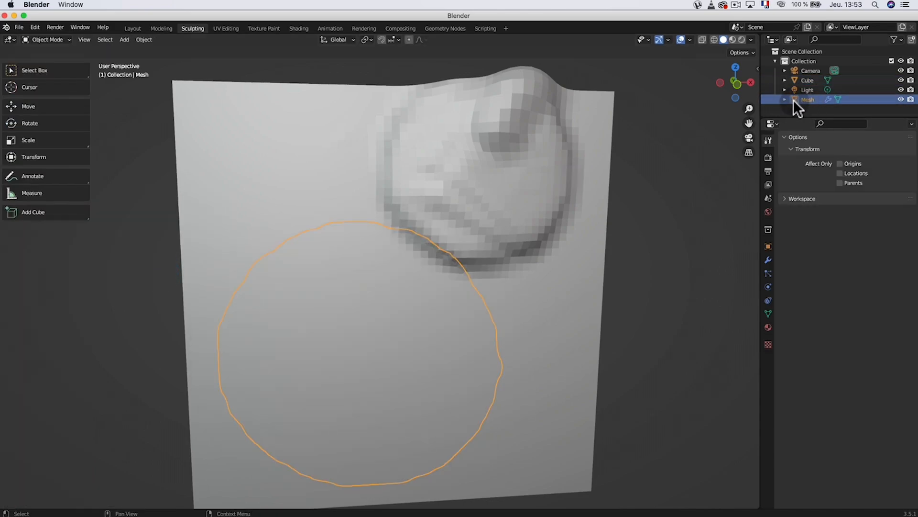
left_click(901, 80)
left_click(902, 80)
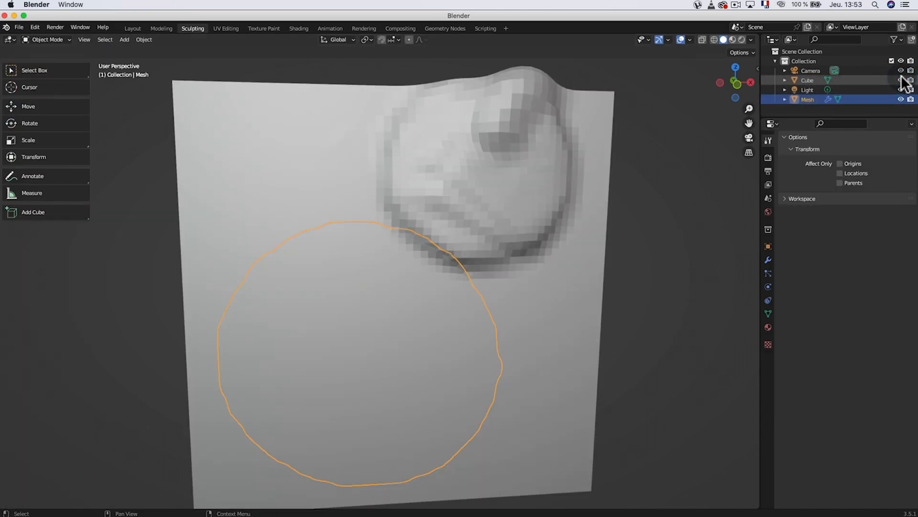
mouse_move(611, 188)
middle_mouse_down()
mouse_move(447, 294)
mouse_move(506, 294)
middle_mouse_up()
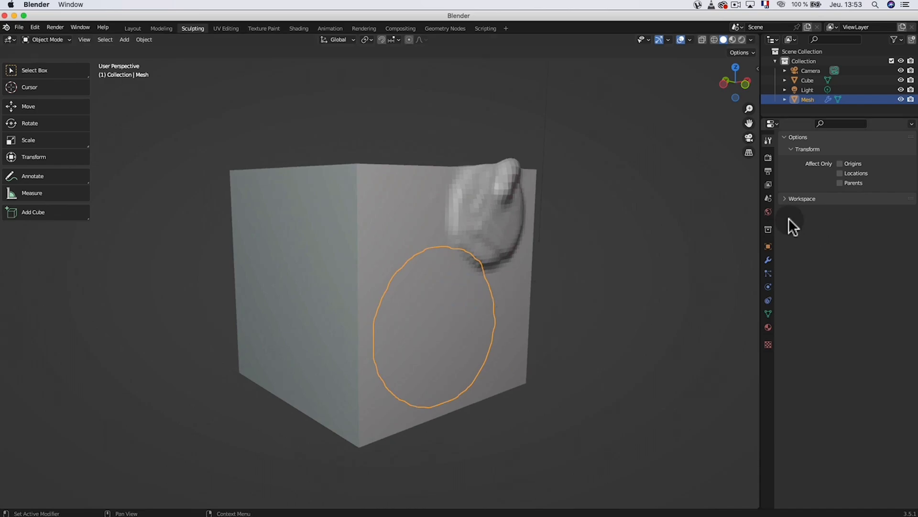
Step: Add a Solidify modifier to the extracted disc with 0.1 m thickness and an offset of -0.1293
left_click(768, 260)
left_click(831, 155)
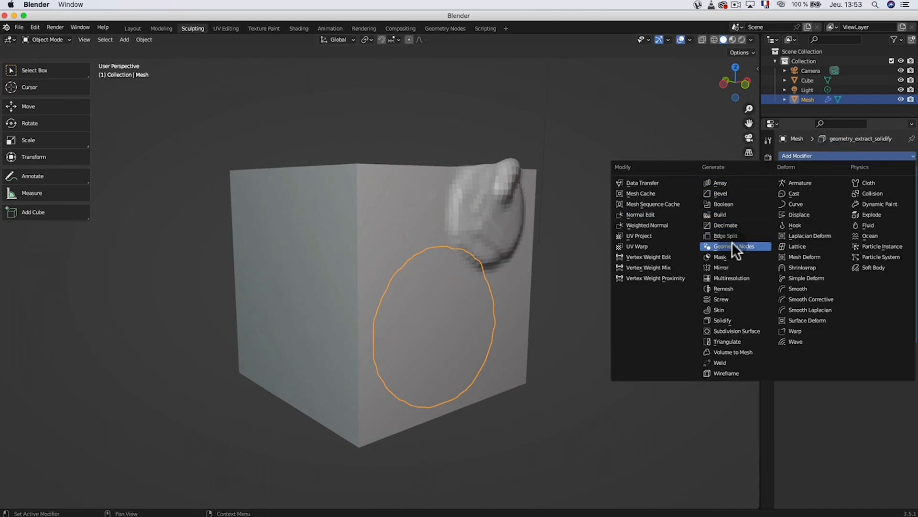
left_click(727, 320)
scroll(868, 340, "down", 2)
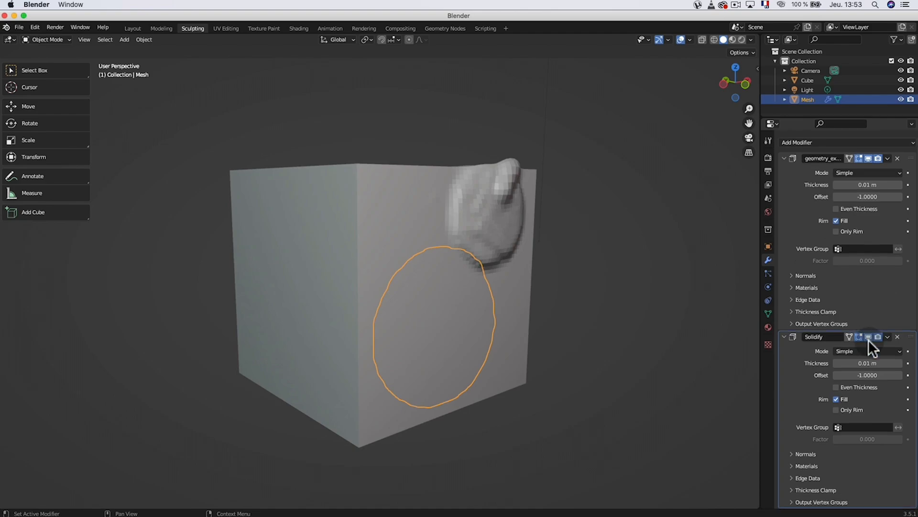
left_click_drag(861, 363, 880, 375)
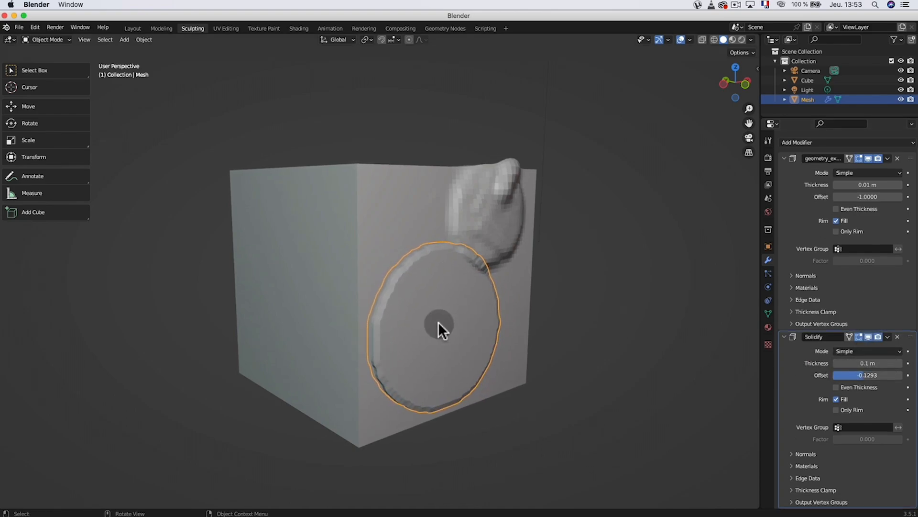
middle_click_drag(438, 322, 383, 323)
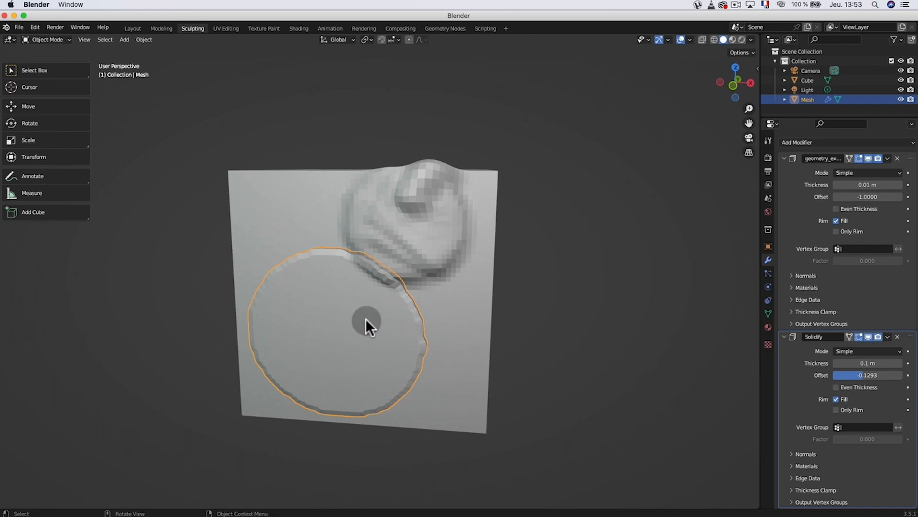
middle_click_drag(365, 317, 410, 327)
Step: Switch the extracted disc to Sculpt Mode and look over the Mask brush's stroke methods without changing Space
left_click(50, 40)
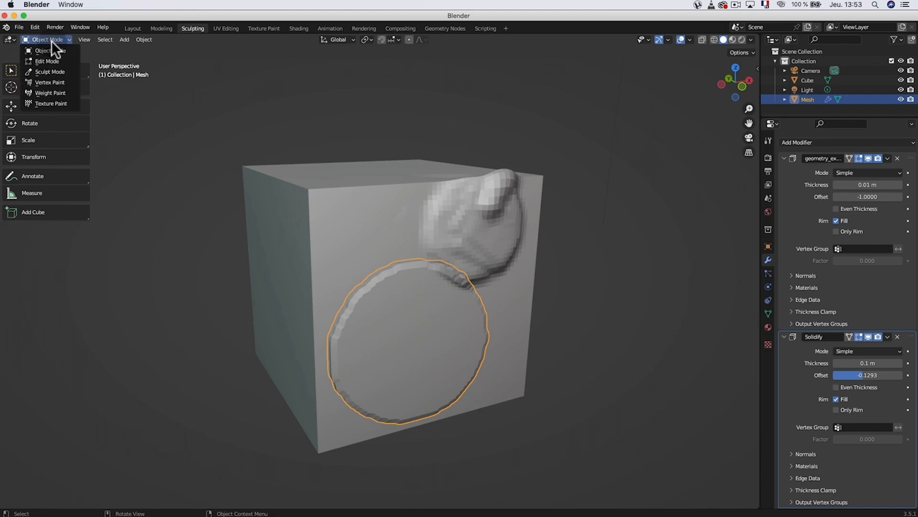
left_click(53, 73)
scroll(39, 455, "down", 1)
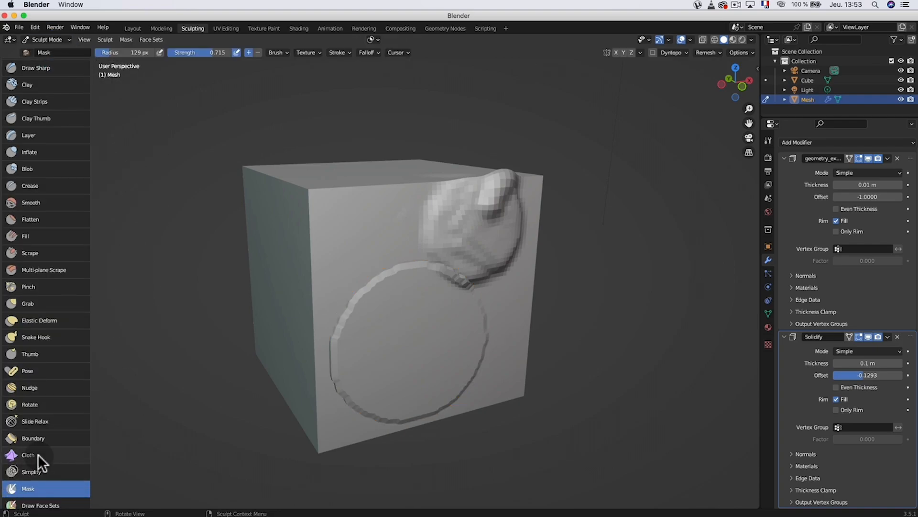
scroll(38, 454, "down", 2)
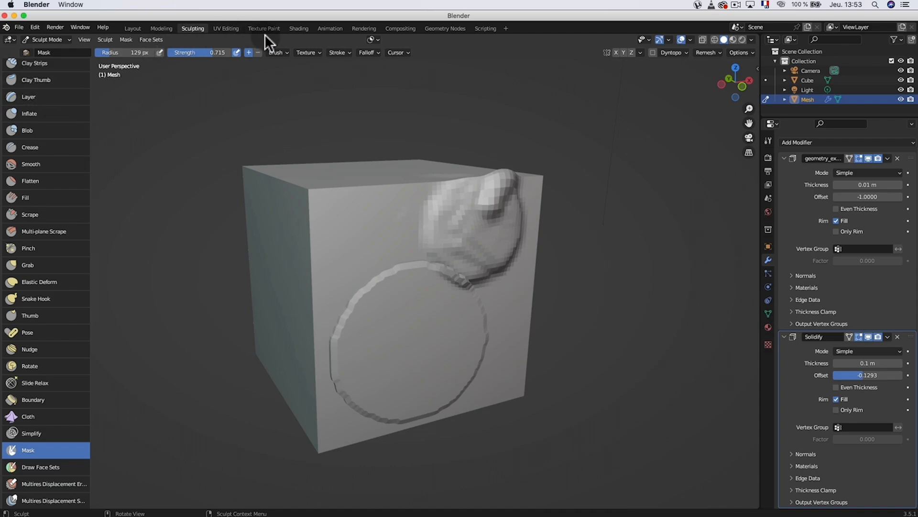
left_click(337, 51)
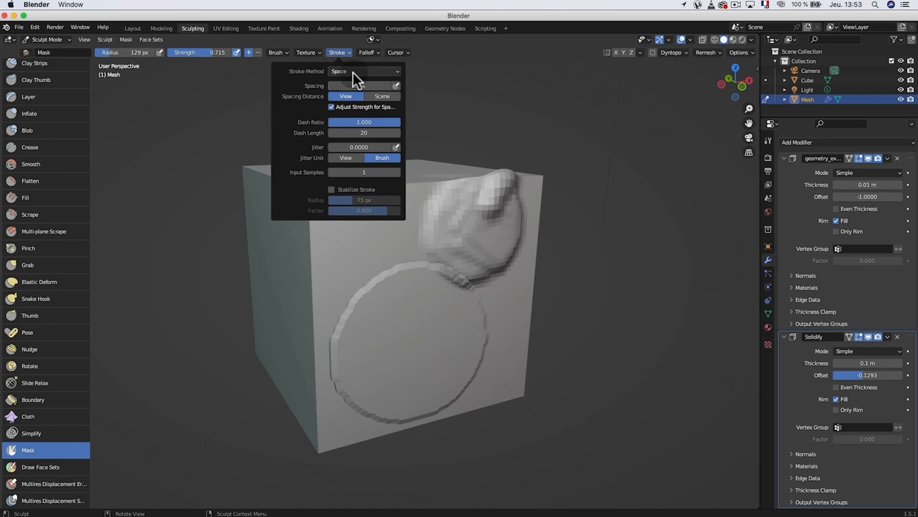
left_click(382, 72)
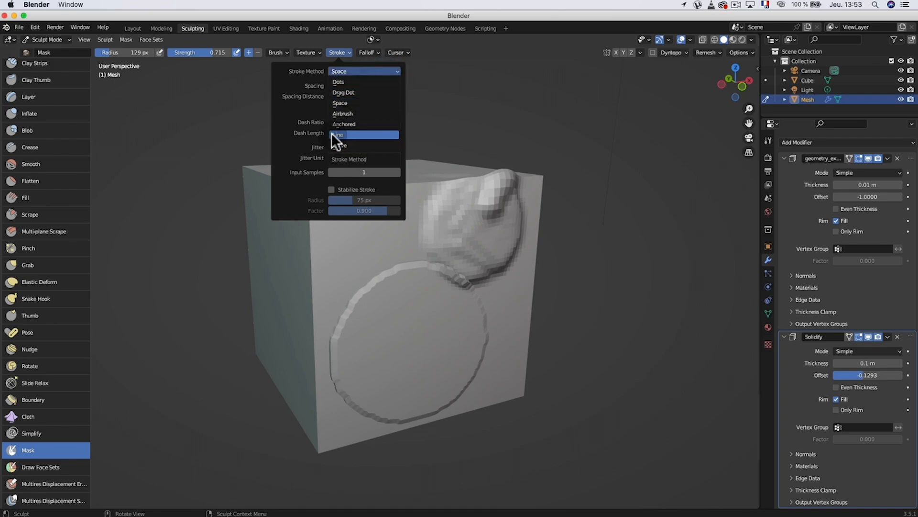
left_click(301, 121)
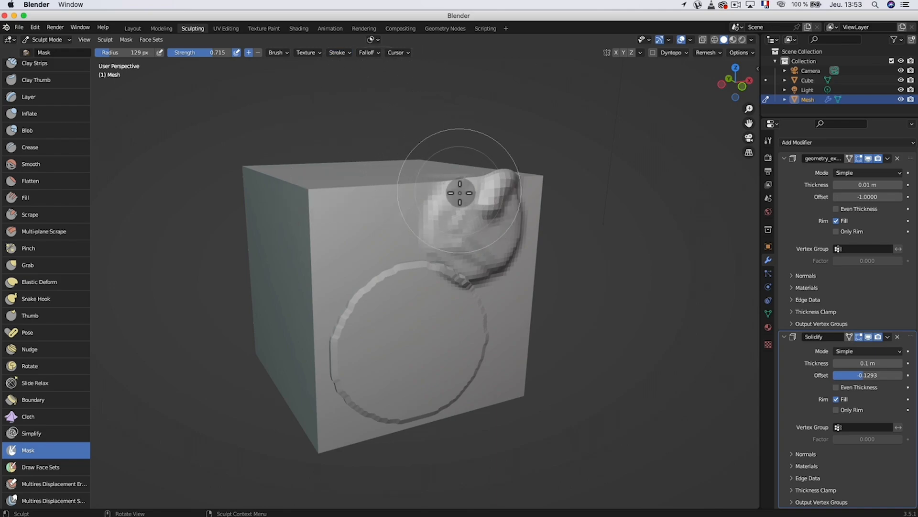
Step: Delete the extracted disc and the sculpted cube from the scene
scroll(351, 213, "down", 1)
scroll(352, 212, "down", 1)
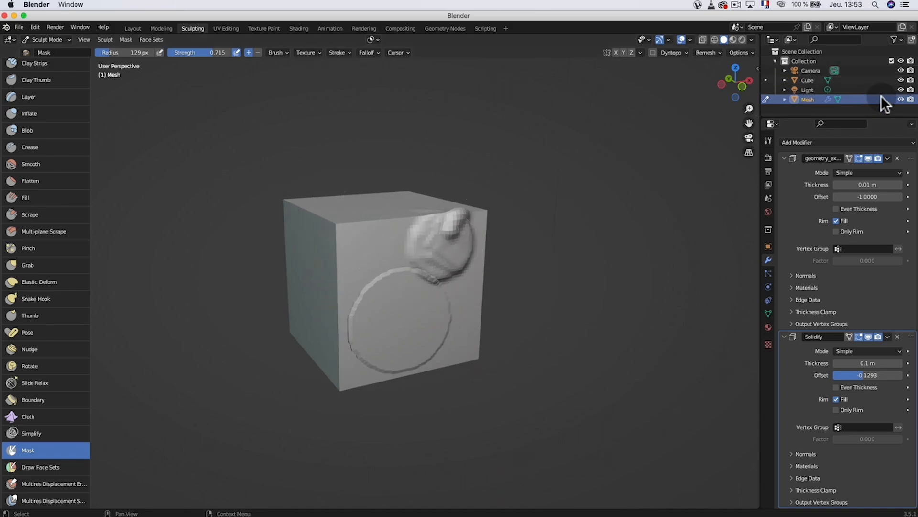
key("Delete")
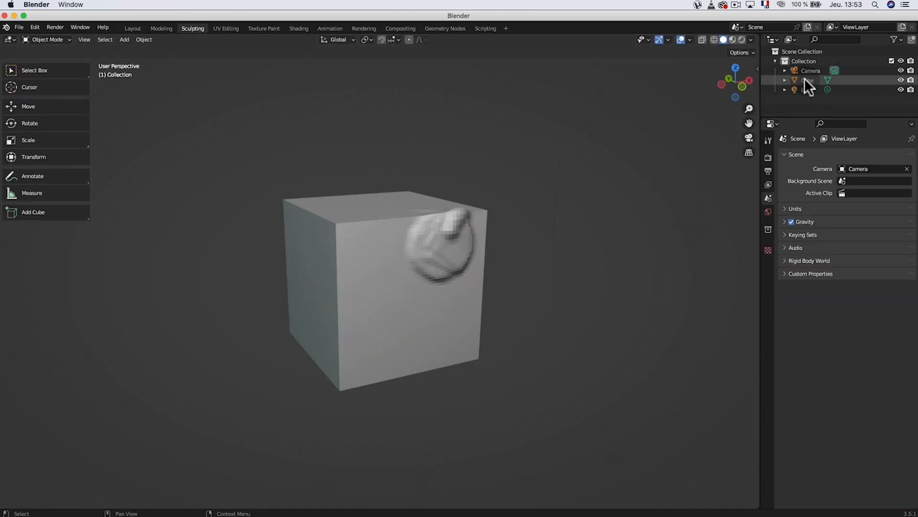
left_click(807, 80)
key("x")
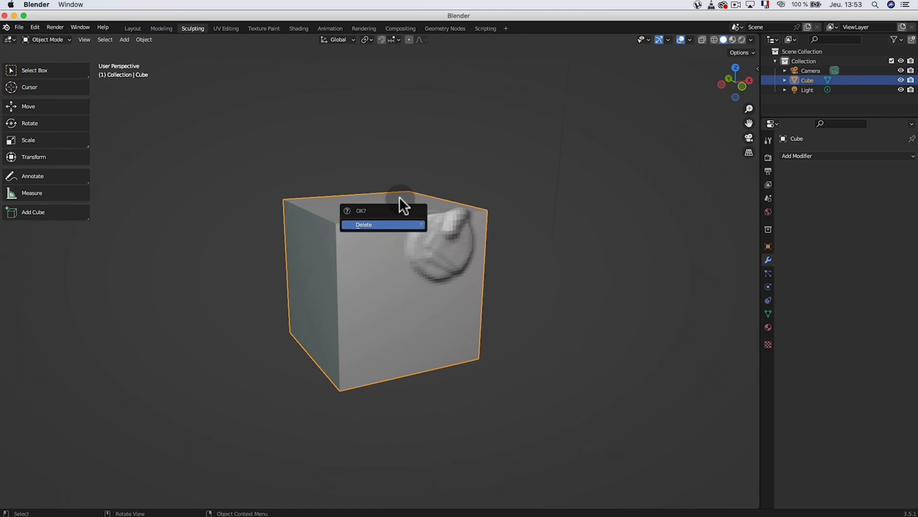
left_click(401, 220)
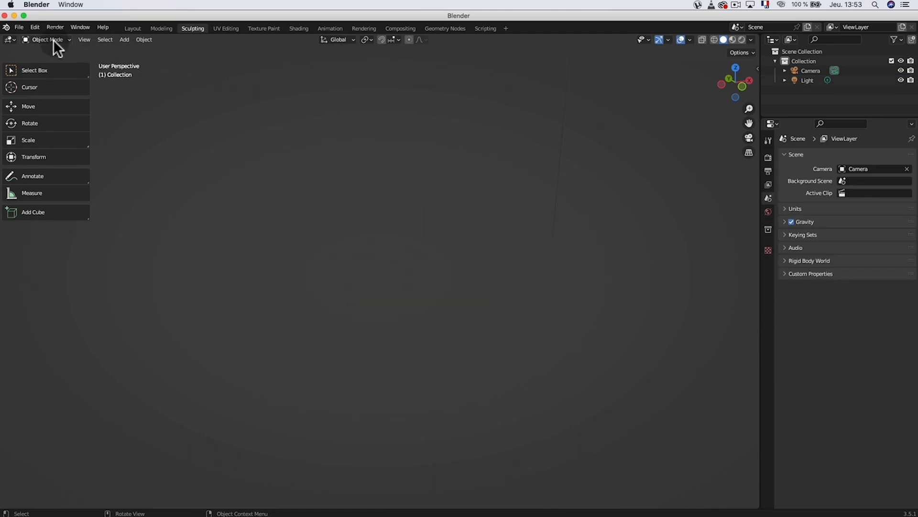
Step: Switch to the Layout workspace and add a UV sphere at the world origin
left_click(132, 28)
scroll(253, 163, "down", 2)
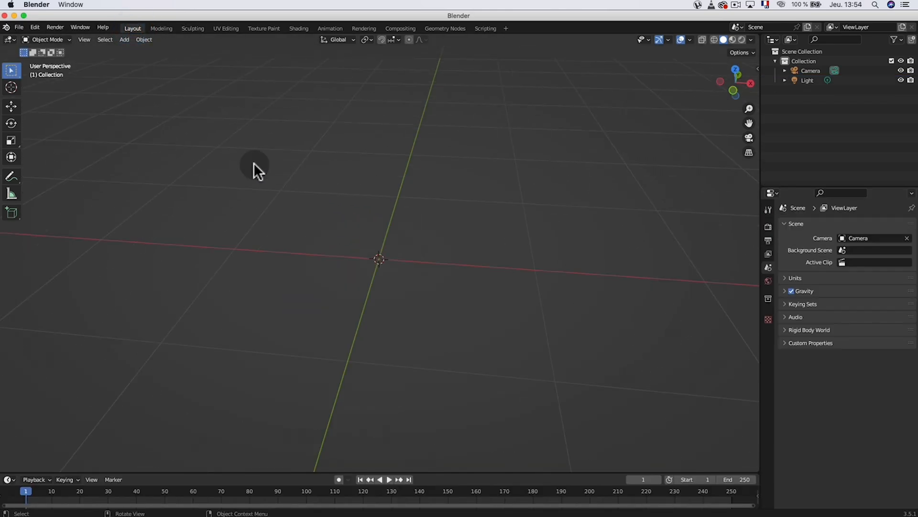
left_click(124, 39)
mouse_move(182, 49)
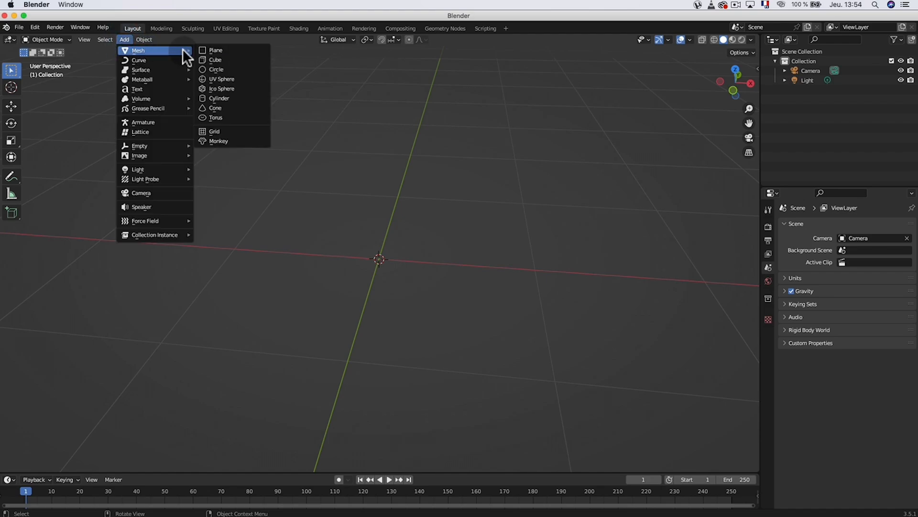
left_click(220, 78)
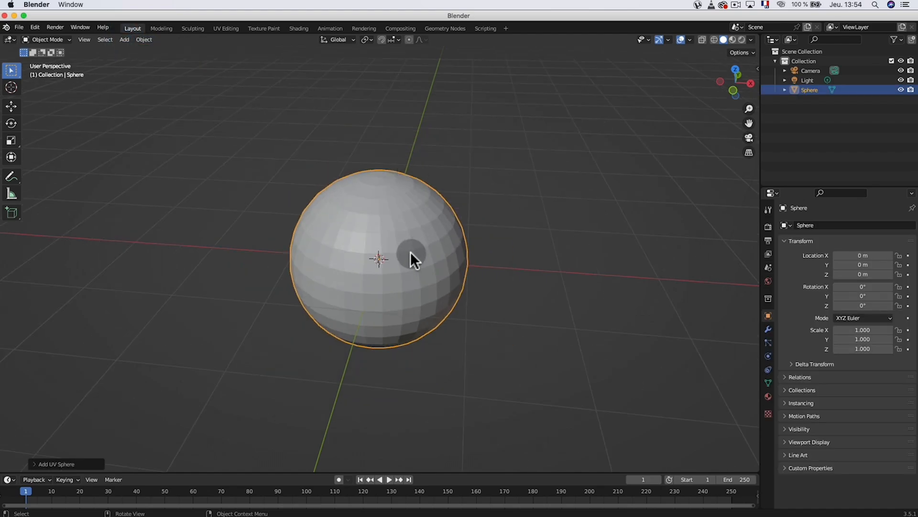
Step: Duplicate the sphere and place the copy overlapping the original, at about X 1.30 m, Y 0.68 m, Z 0.77 m
key("shift+d")
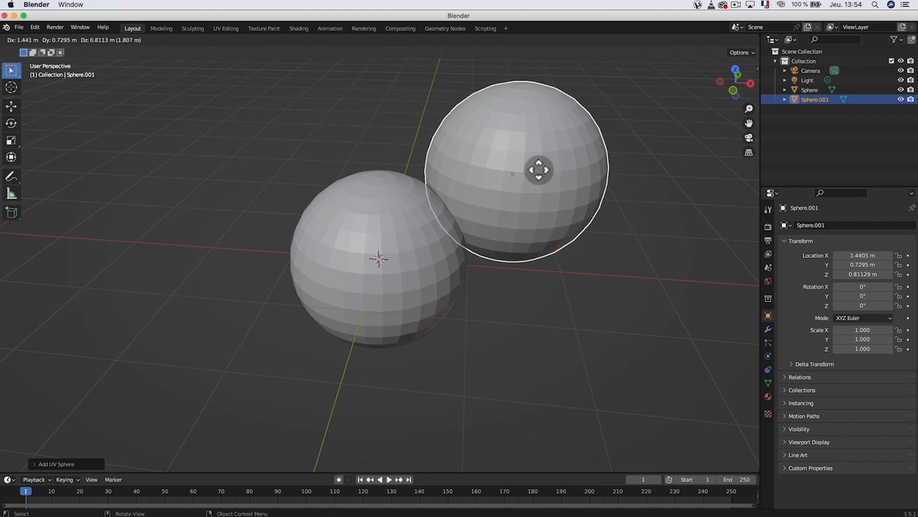
left_click(482, 178)
middle_click_drag(461, 178, 375, 222)
Step: Select each sphere individually, and finish with both spheres selected and the duplicate active
left_click(375, 221)
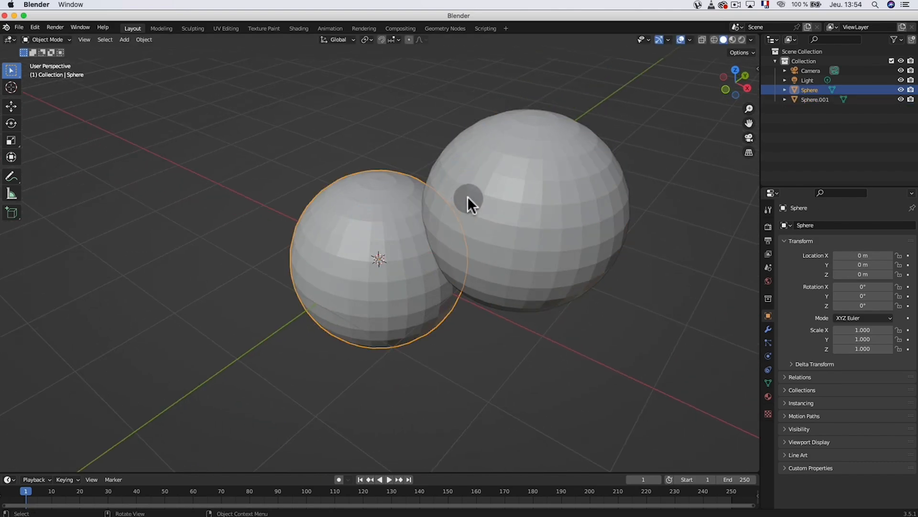
middle_click_drag(467, 196, 518, 185)
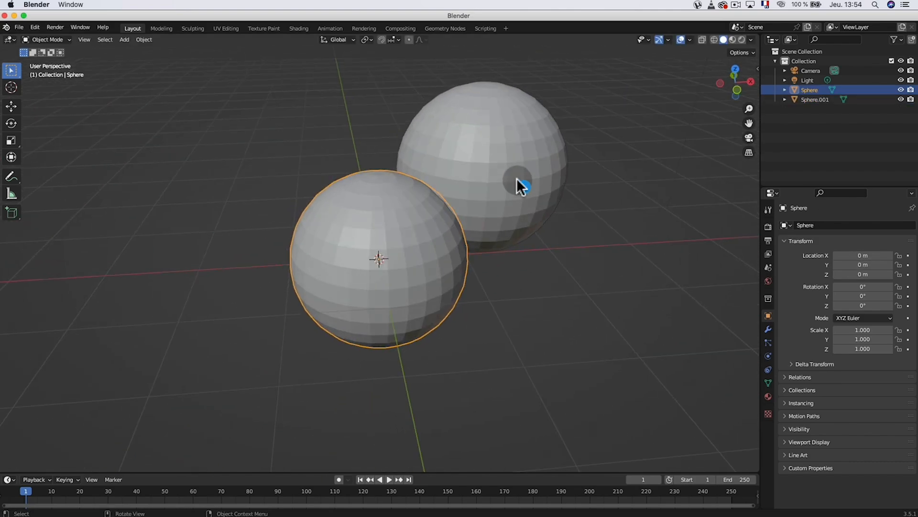
middle_click_drag(475, 159, 427, 172)
left_click(484, 160)
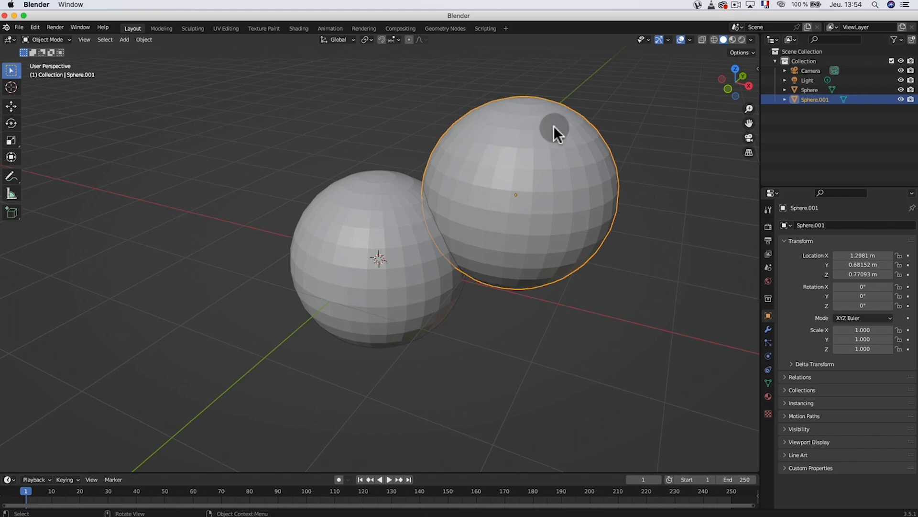
left_click(346, 234)
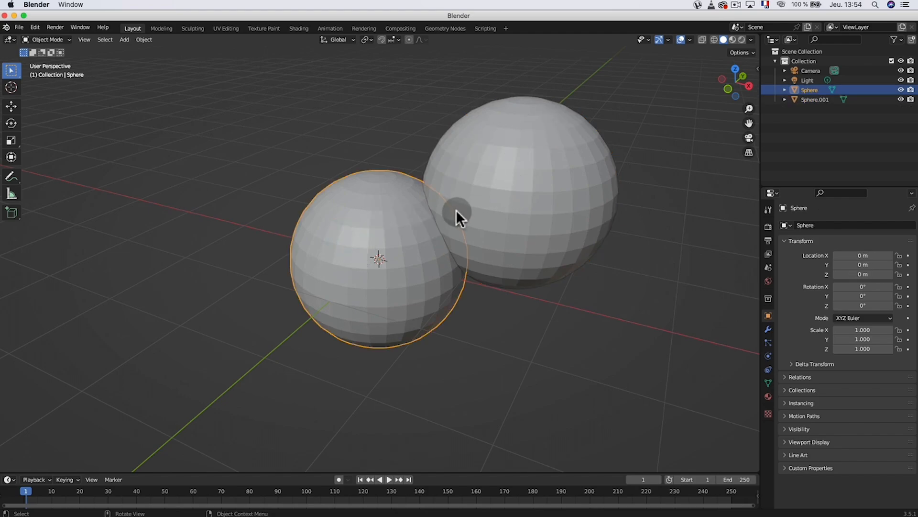
left_click(495, 199)
left_click(380, 221)
left_click(509, 165, "shift")
middle_click_drag(509, 165, 496, 181)
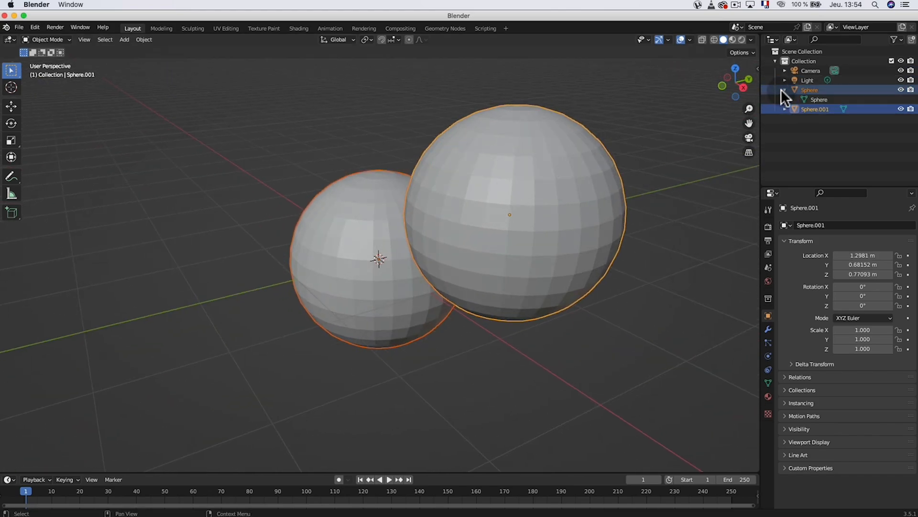
Step: Switch to the Sculpting workspace and transfer Sculpt Mode from the duplicate to the original sphere
left_click(193, 29)
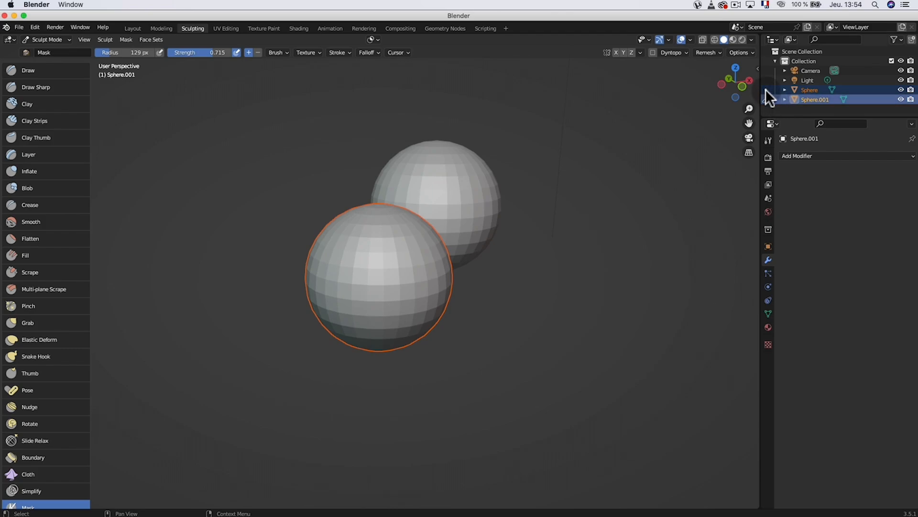
left_click(765, 89)
left_click(766, 98)
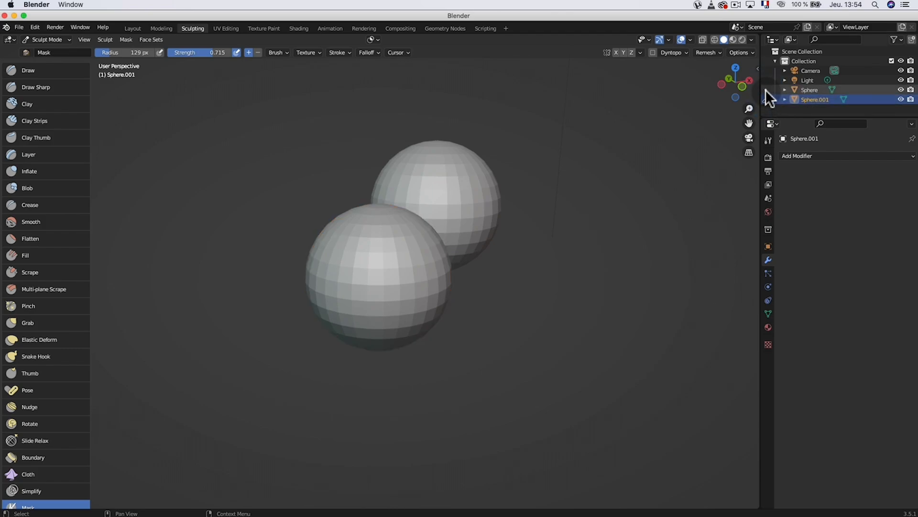
left_click(766, 90)
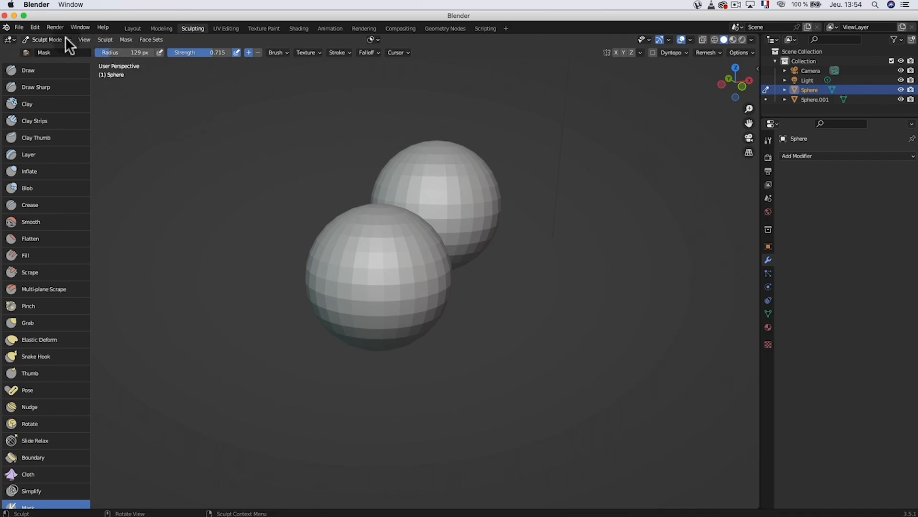
Step: Return to Object Mode and join the two overlapping spheres into one object, with the original sphere active
left_click(47, 40)
left_click(61, 50)
left_click(437, 182)
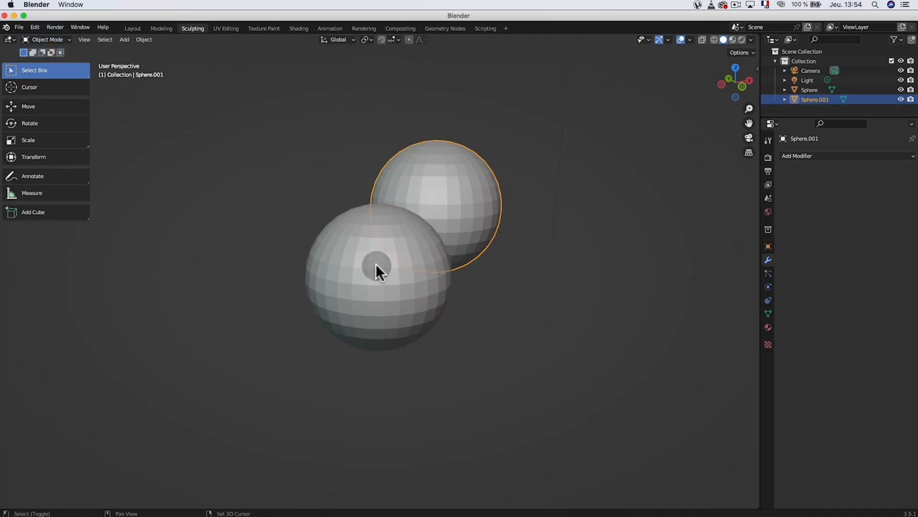
left_click(372, 267, "shift")
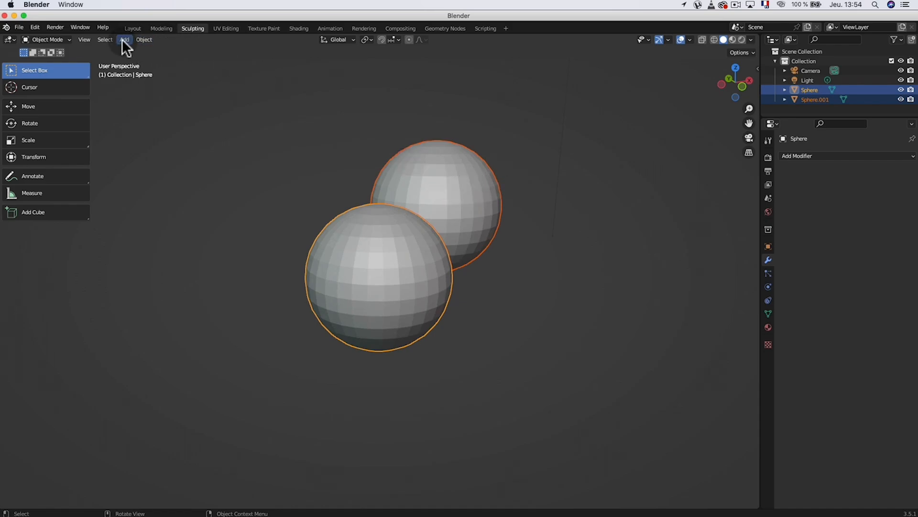
left_click(141, 39)
mouse_move(176, 100)
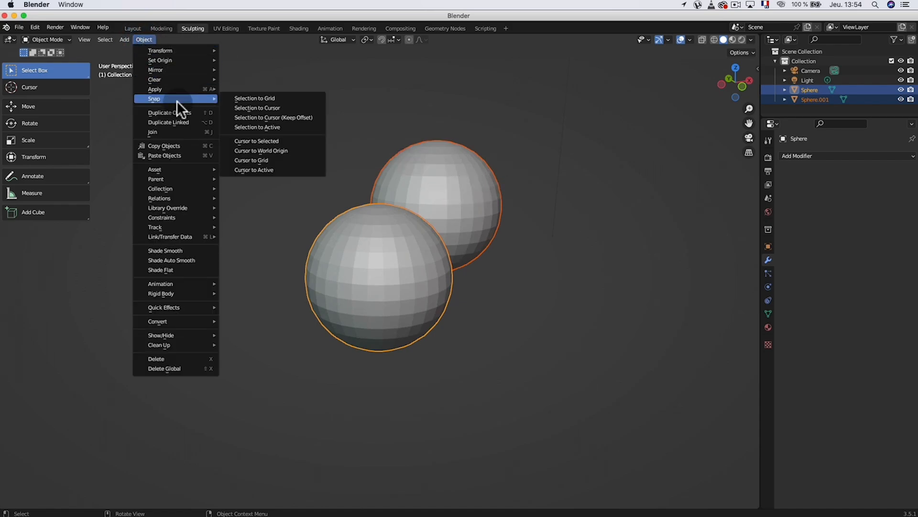
left_click(178, 130)
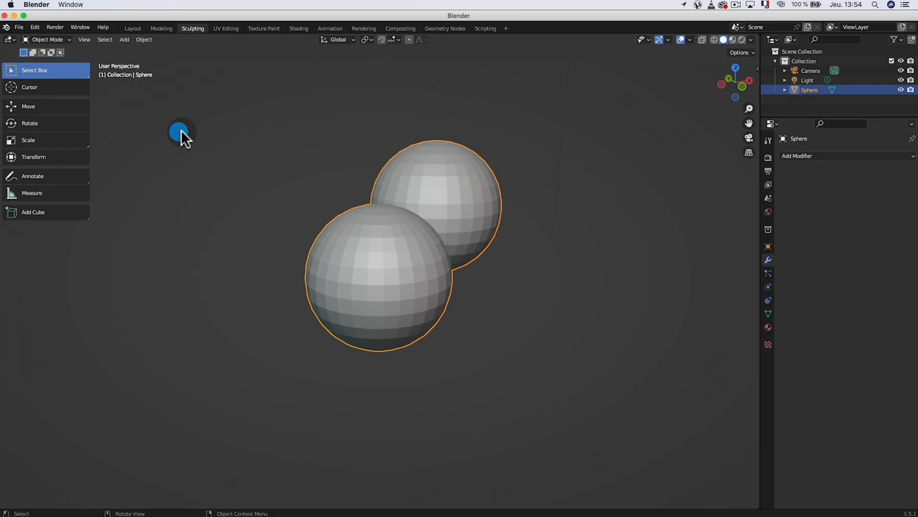
Step: Examine the overlap between the two joined spheres in wireframe shading, then restore solid shading
scroll(435, 195, "up", 2)
middle_click_drag(434, 195, 380, 195)
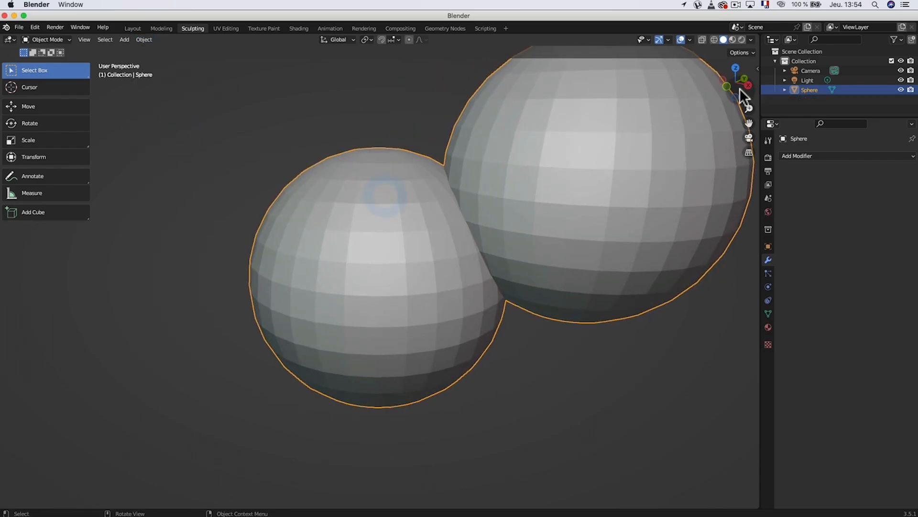
left_click(714, 39)
middle_click_drag(466, 162, 424, 219)
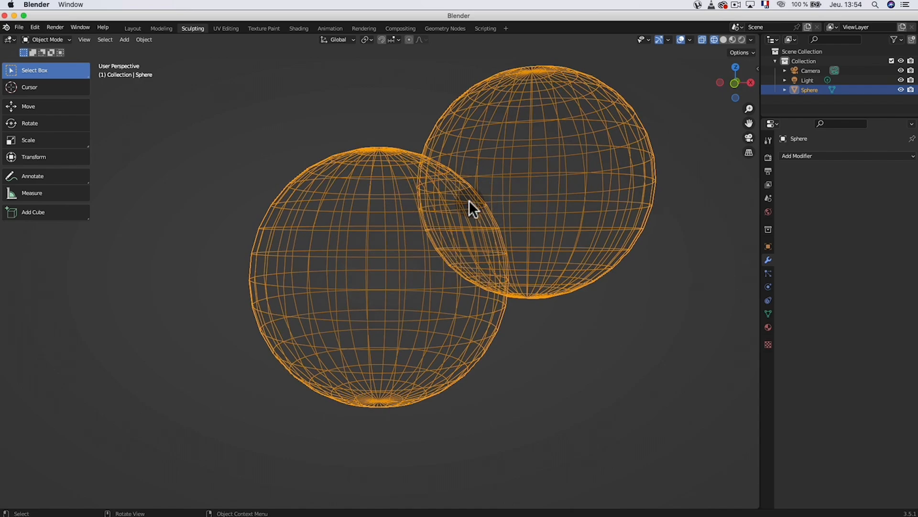
middle_click_drag(469, 201, 479, 166)
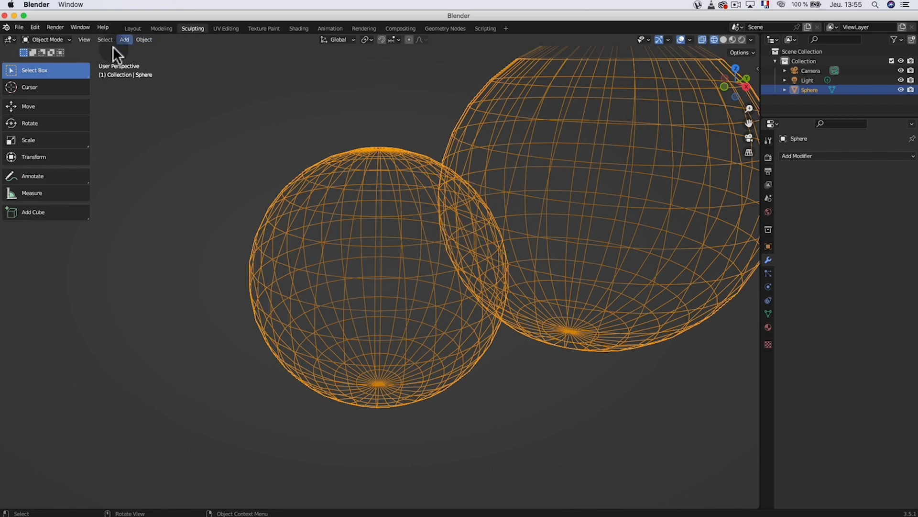
left_click(723, 39)
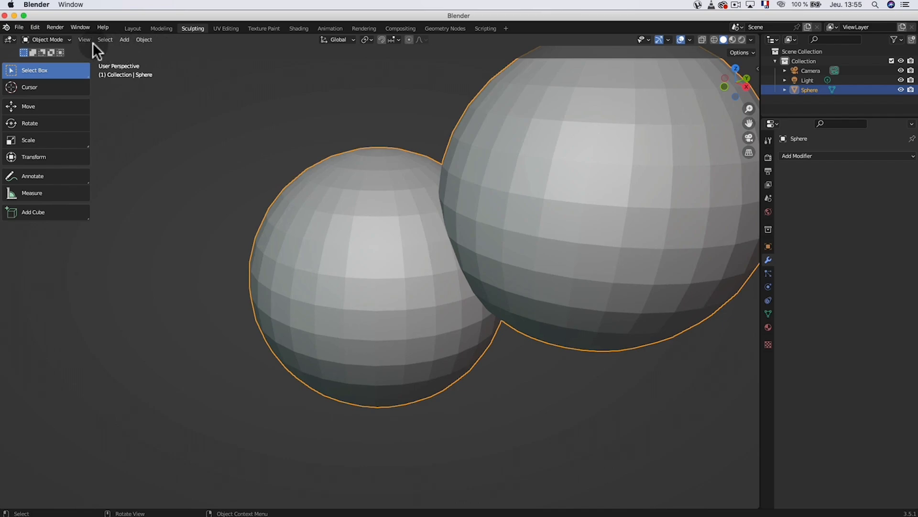
Step: Switch the joined spheres to Sculpt Mode and voxel-remesh them with a voxel size of about 0.0675 m
left_click(62, 40)
left_click(48, 70)
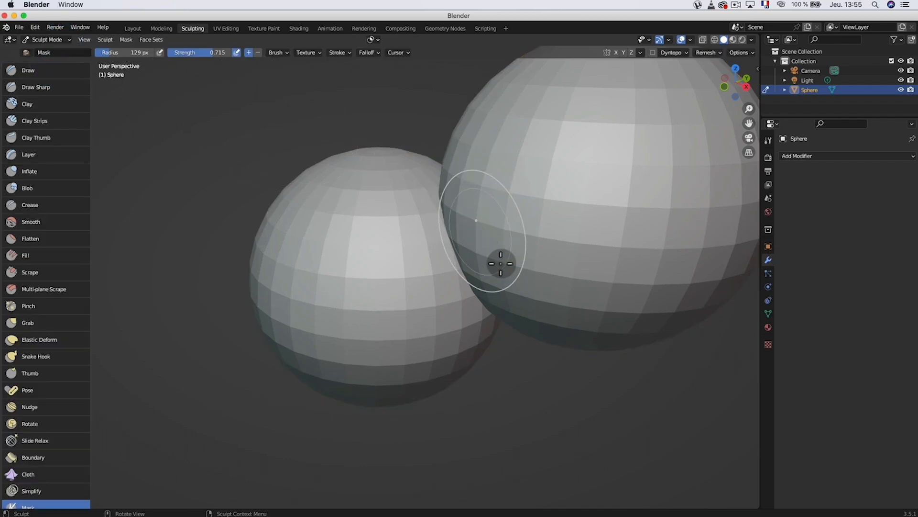
scroll(501, 264, "down", 4)
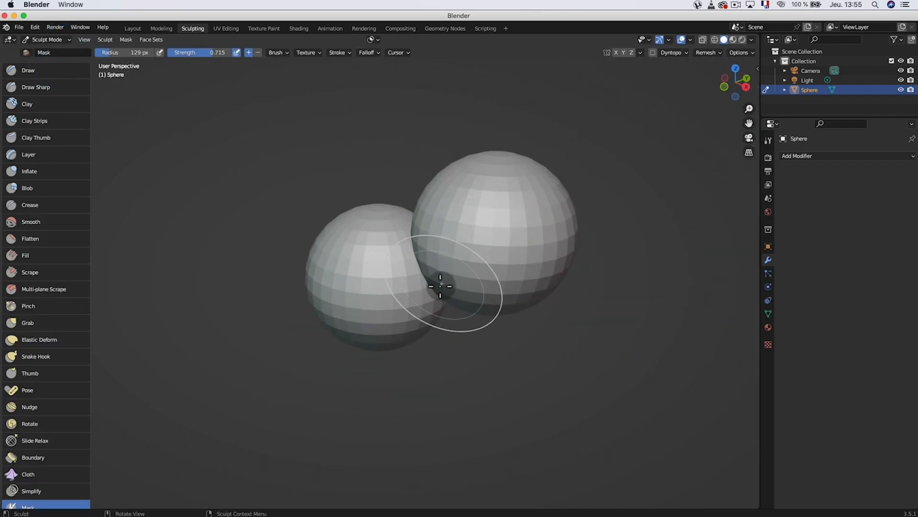
key("r")
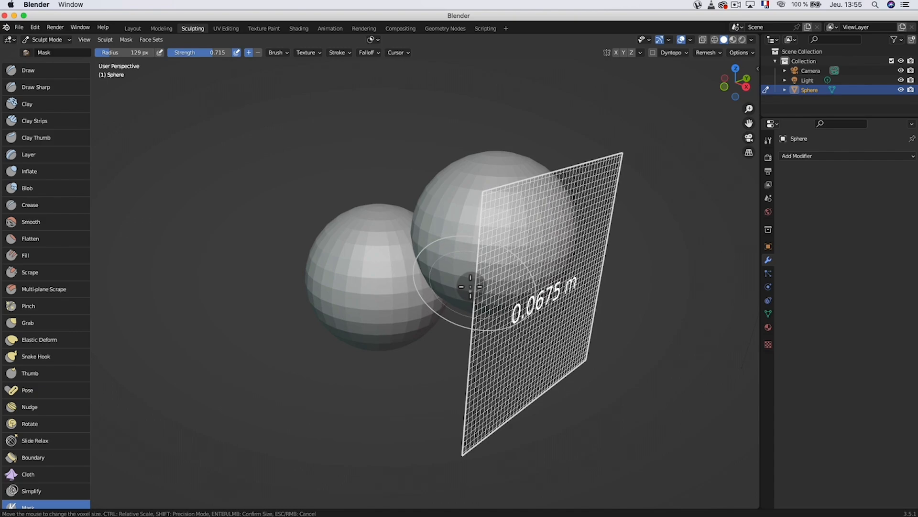
left_click(467, 285)
key("ctrl+r")
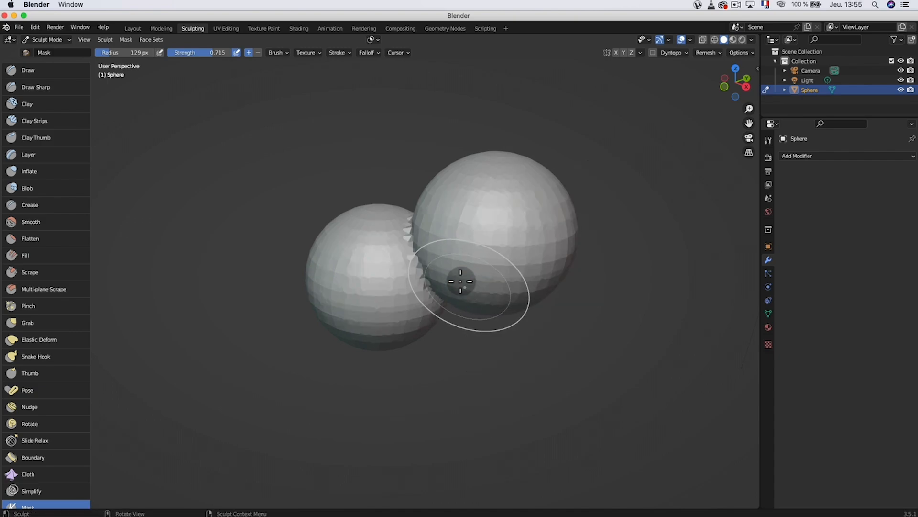
Step: Inspect the remeshed junction between the two spheres from several angles in wireframe shading
middle_click_drag(420, 256, 478, 273)
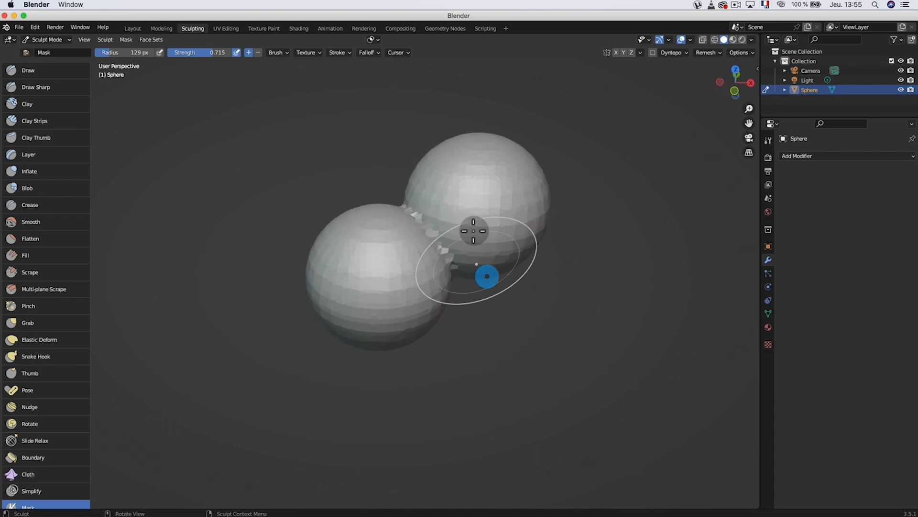
left_click(715, 39)
scroll(431, 206, "up", 3)
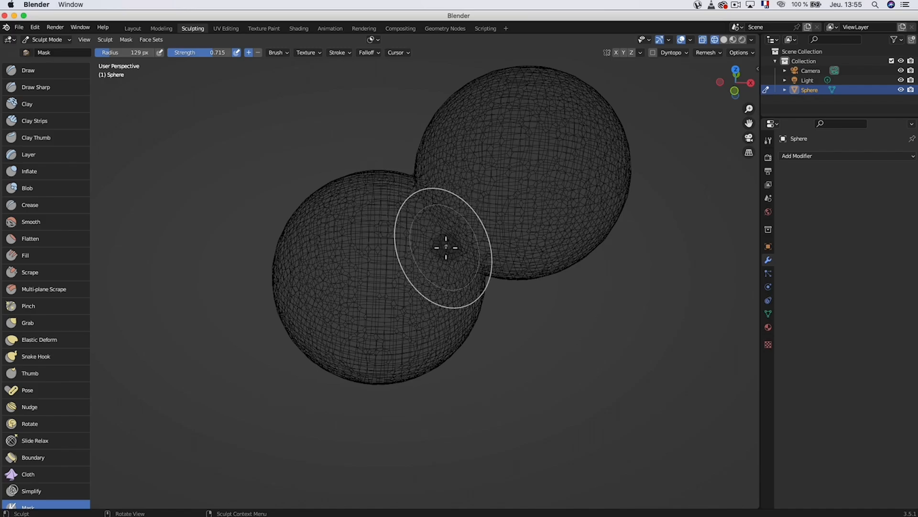
middle_click_drag(420, 194, 478, 194)
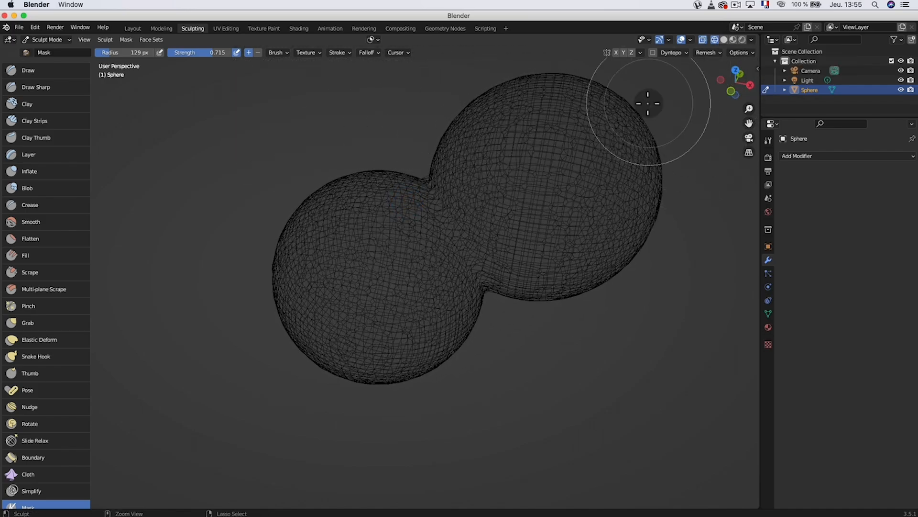
Step: Undo the remesh and the join to get two separate spheres, restore solid shading and return to Object Mode
key("ctrl+z")
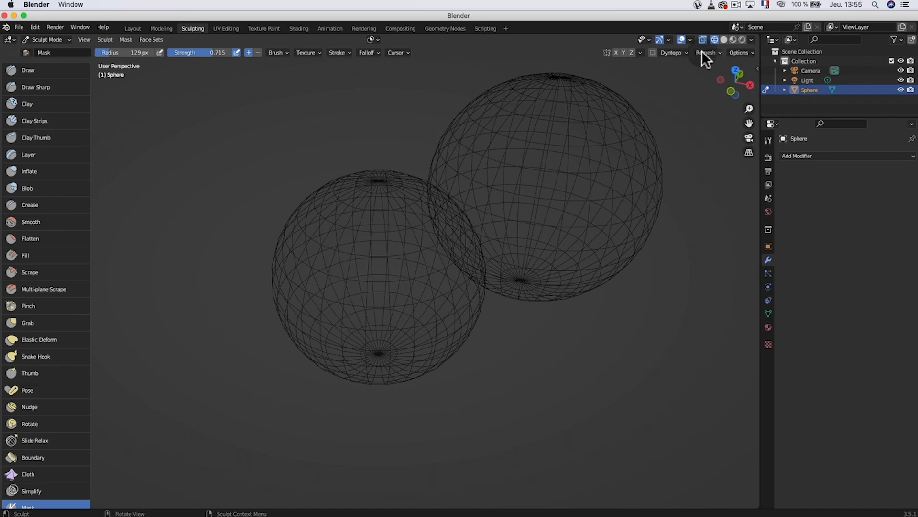
key("ctrl+z")
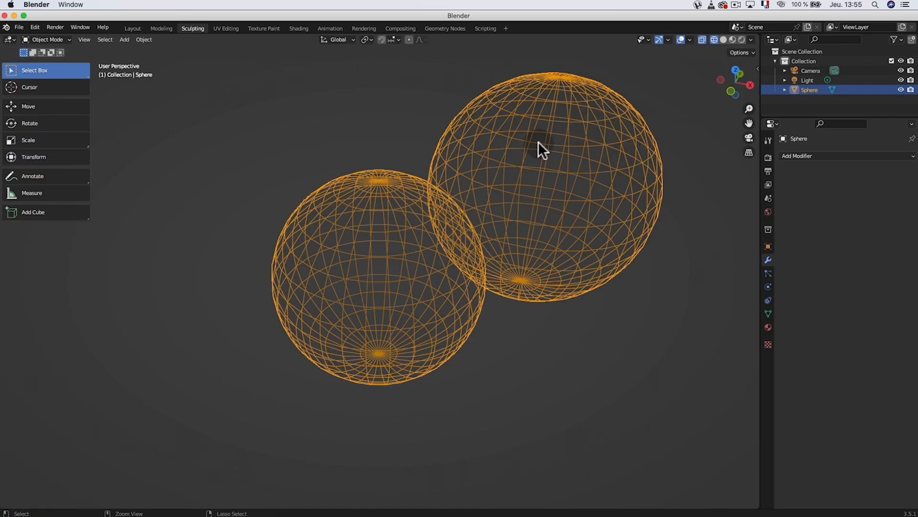
key("ctrl+z")
key("Tab")
key("alt+a")
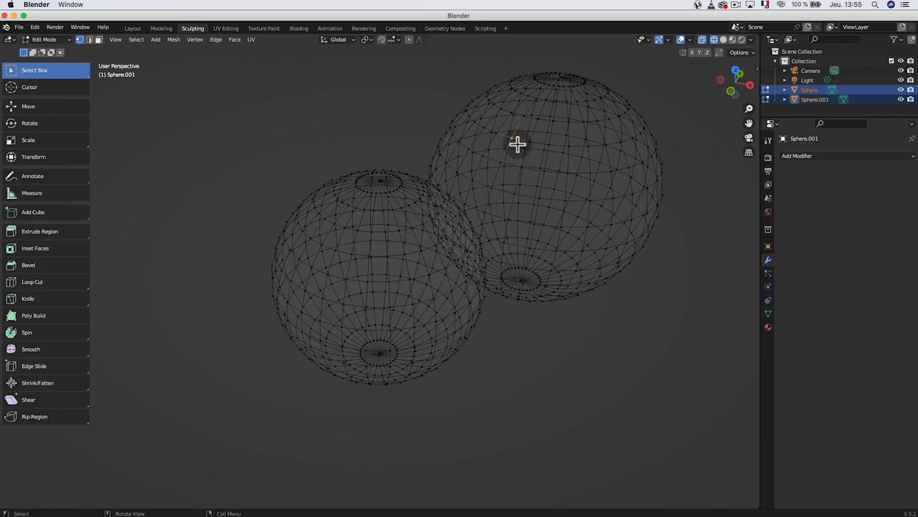
left_click(723, 39)
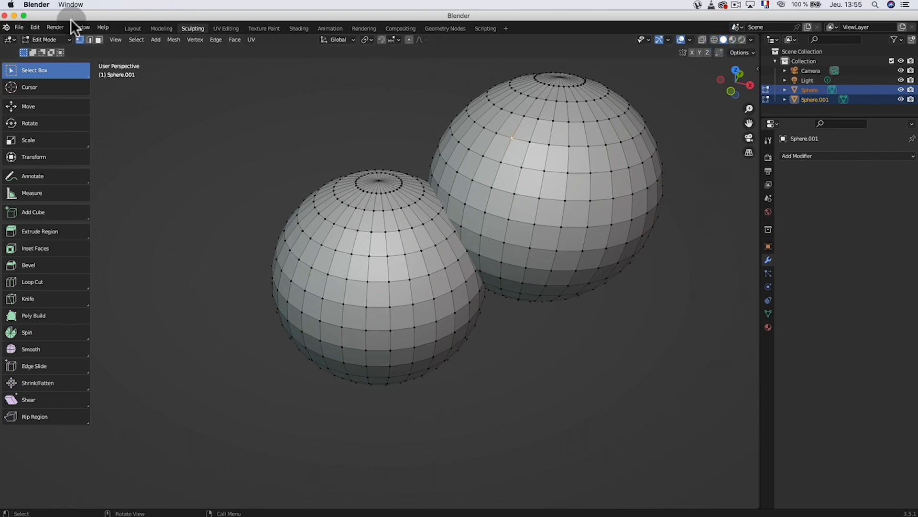
left_click(46, 39)
left_click(56, 48)
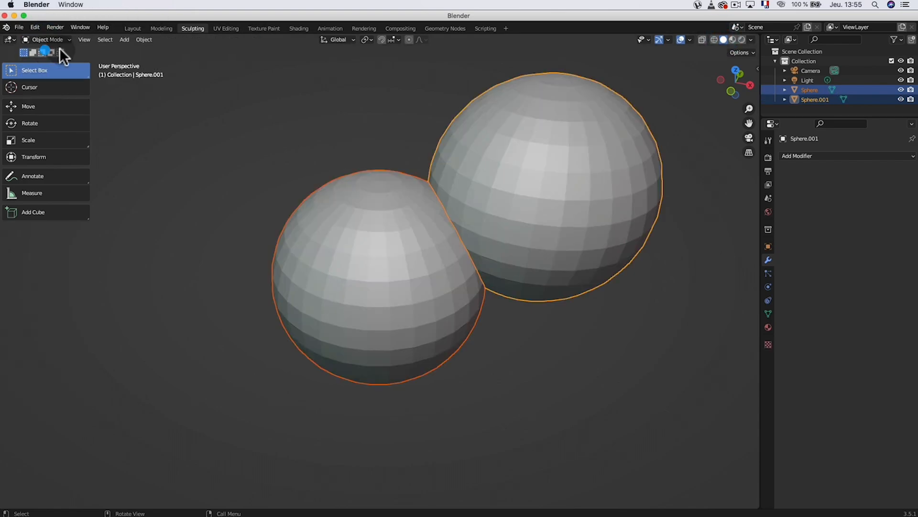
Step: Select only the original sphere and enable the Wireframe overlay on the geometry
left_click(809, 89)
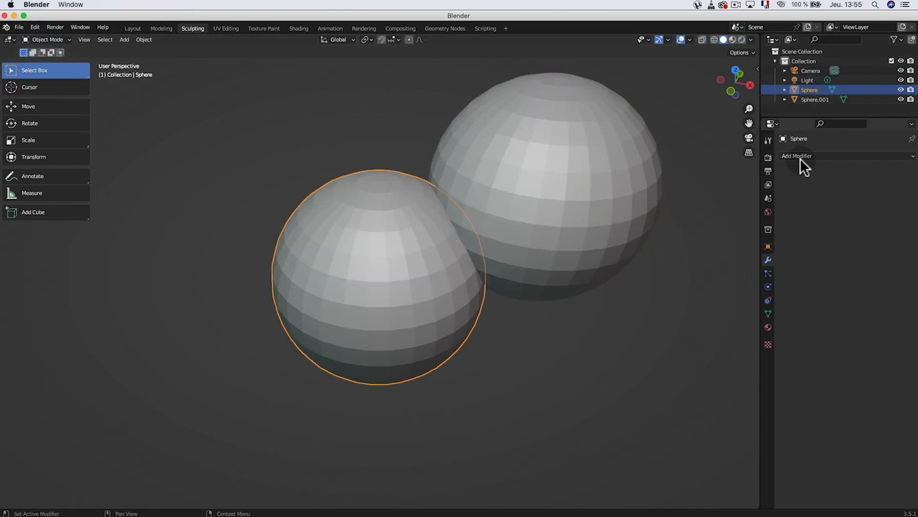
left_click(668, 39)
left_click(689, 40)
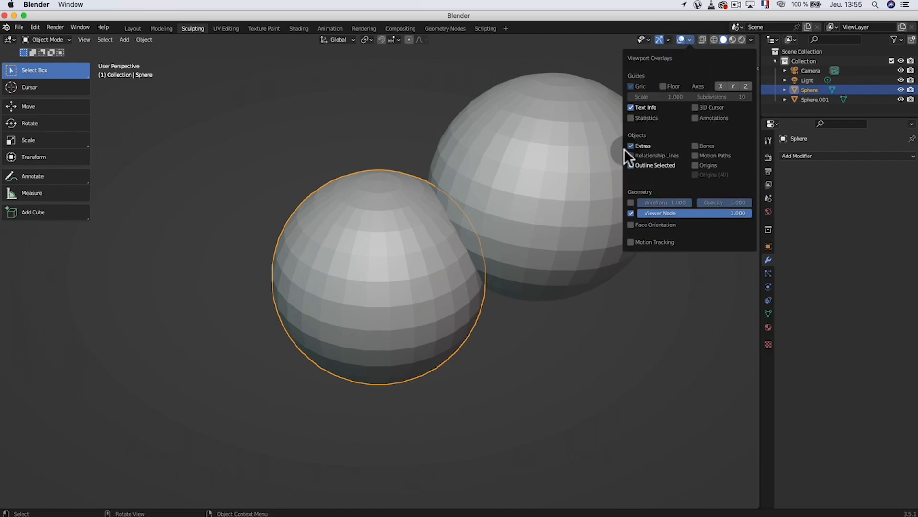
left_click(631, 202)
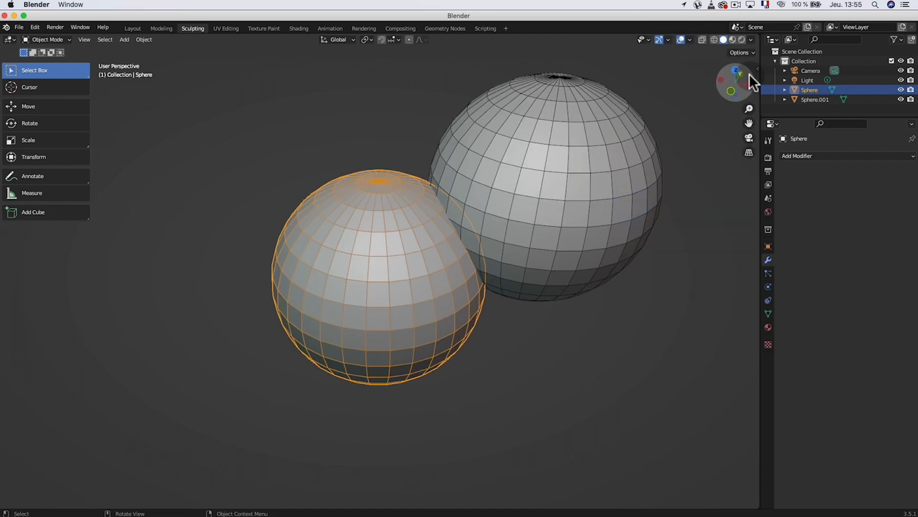
left_click_drag(749, 74, 553, 162)
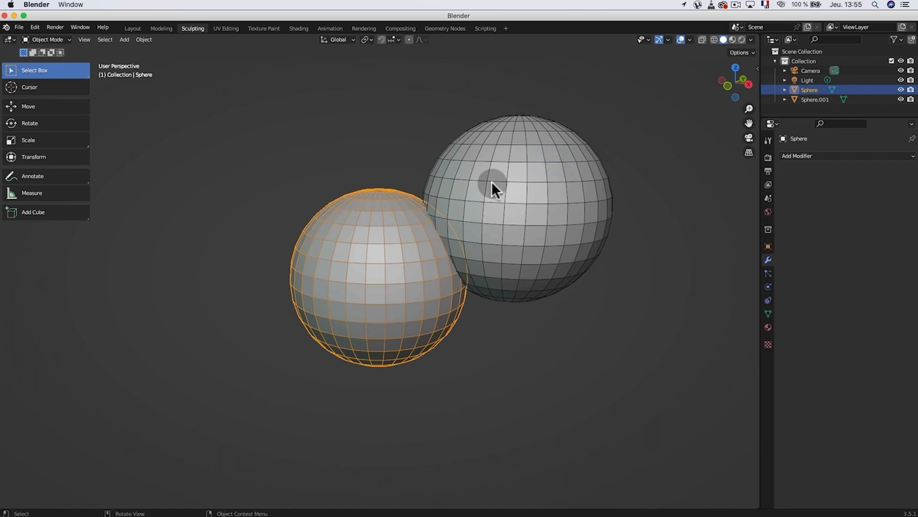
Step: Give the duplicate sphere a Boolean Union modifier targeting the original sphere, hide the original, and apply the modifier
left_click(510, 196)
left_click(798, 156)
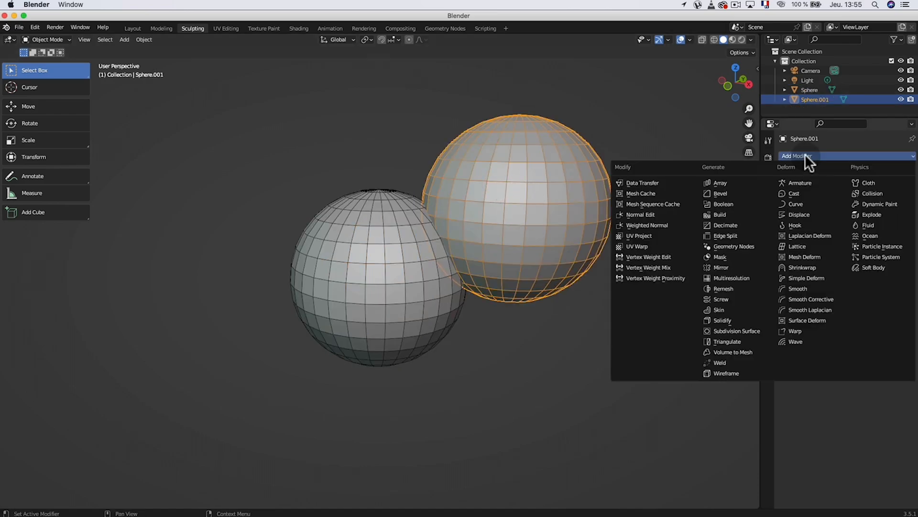
left_click(721, 205)
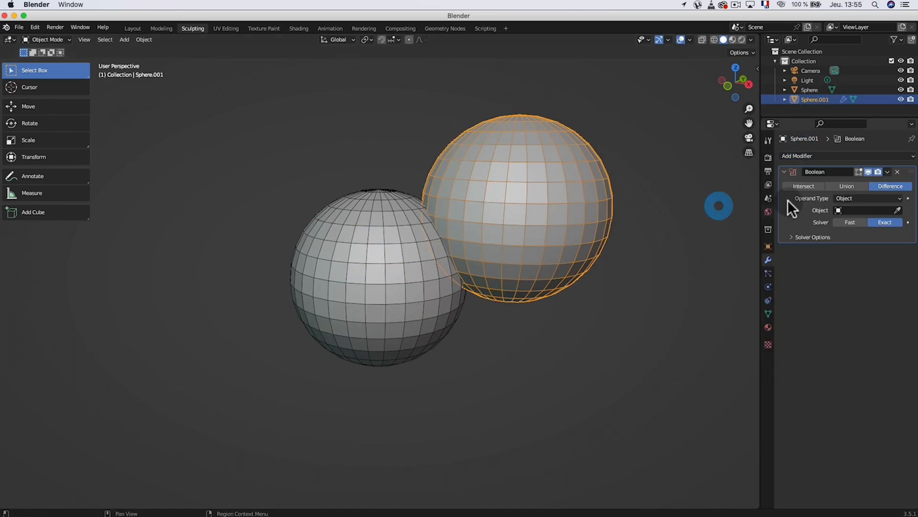
left_click(847, 187)
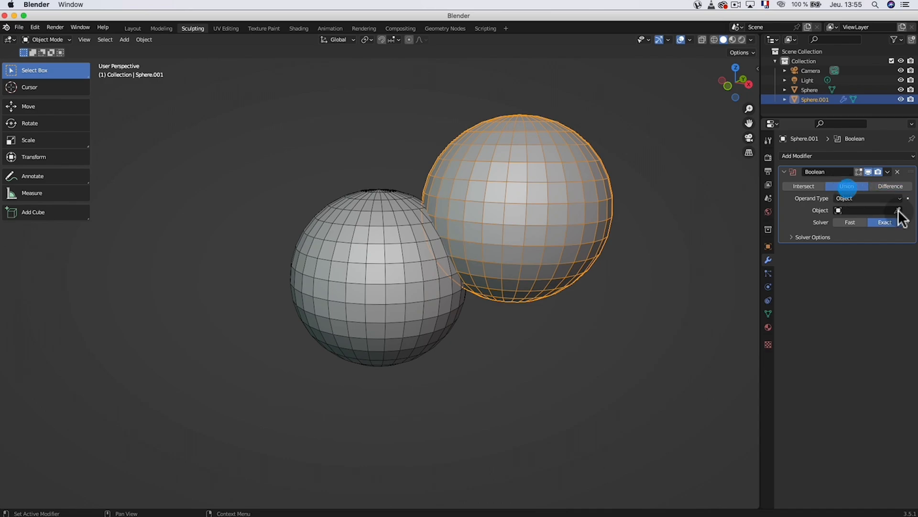
left_click(898, 210)
left_click(405, 205)
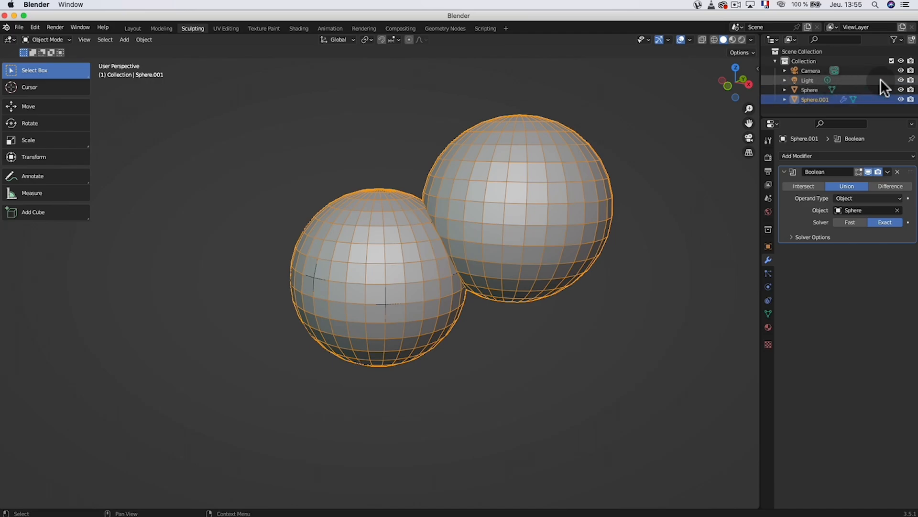
left_click(887, 172)
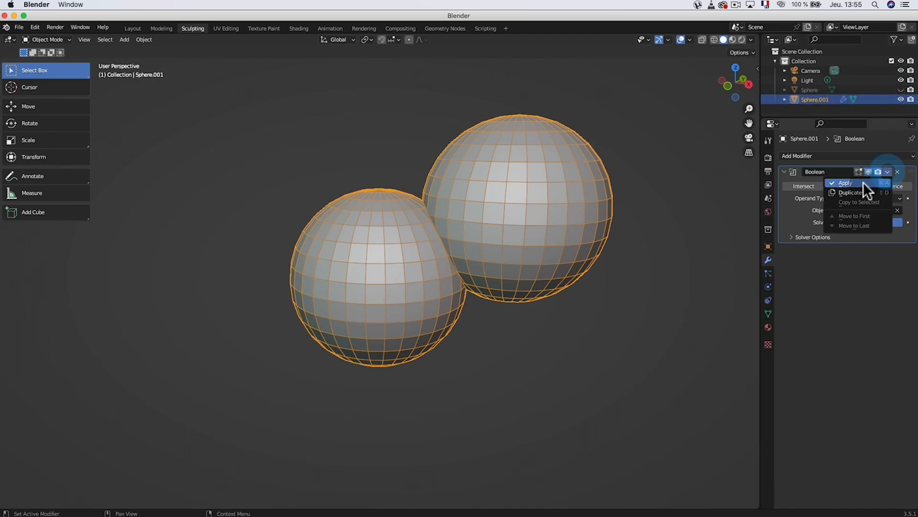
left_click(863, 182)
Step: Check the merged mesh's intersection in wireframe shading and Edit Mode, then return to Object Mode with solid shading
left_click(715, 40)
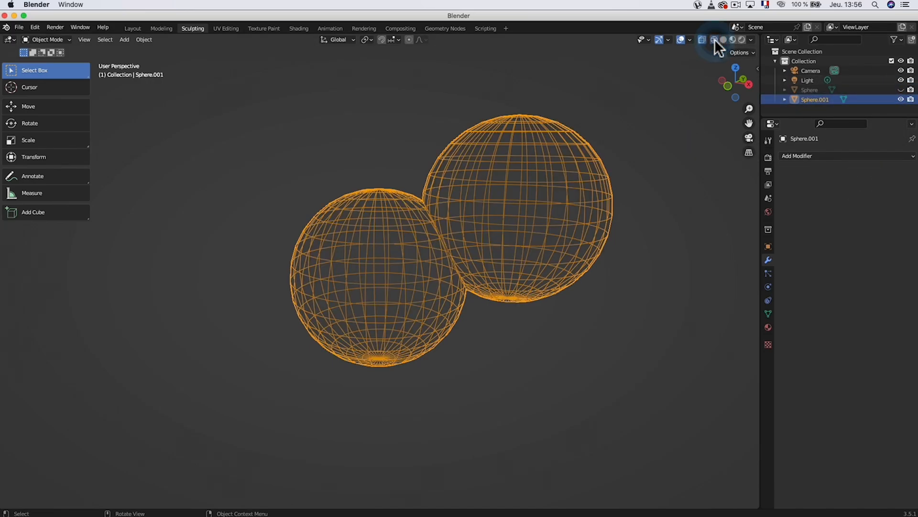
mouse_move(389, 187)
middle_mouse_down()
mouse_move(386, 216)
mouse_move(488, 201)
mouse_move(401, 184)
mouse_move(415, 200)
middle_mouse_up()
key("Tab")
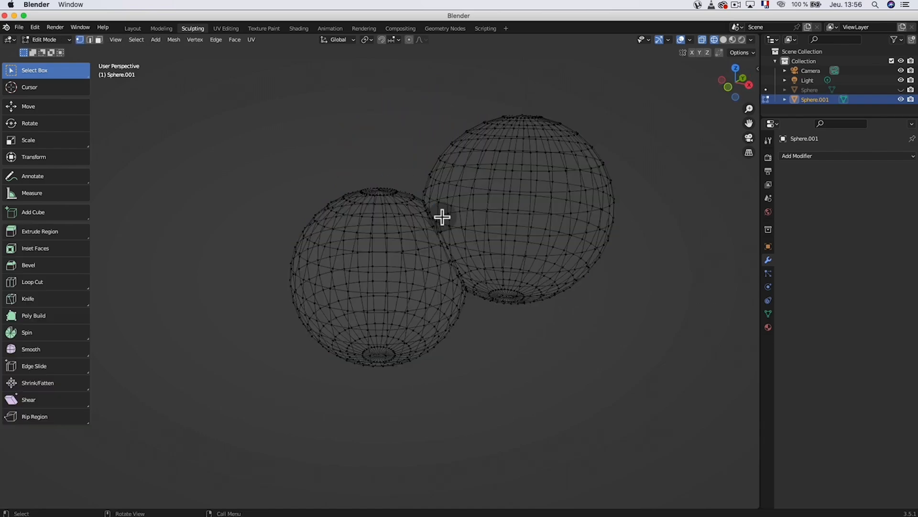
key("Tab")
left_click(722, 39)
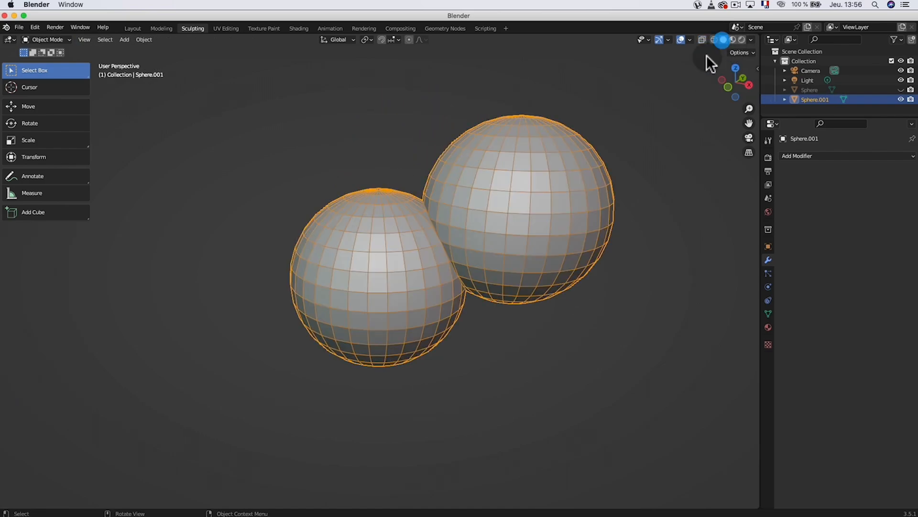
Step: Switch the merged mesh to Sculpt Mode and voxel-remesh it at the existing voxel size
left_click(47, 40)
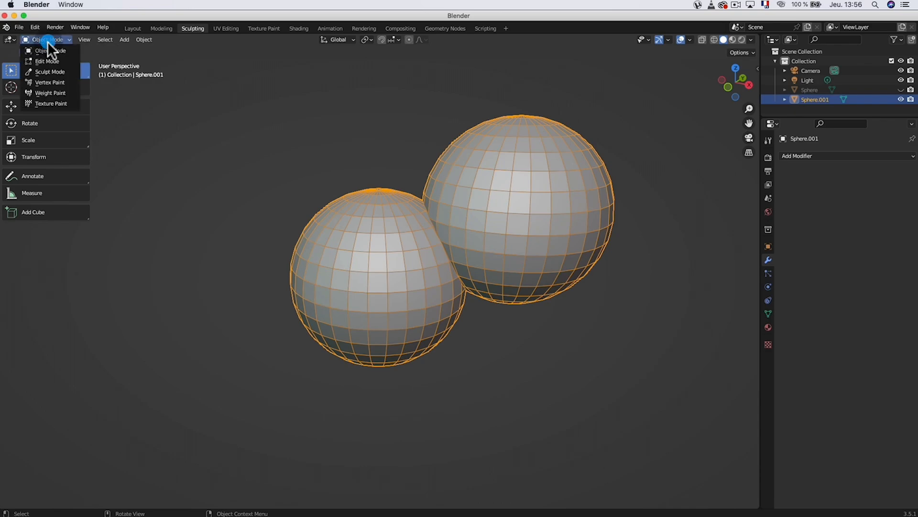
left_click(44, 67)
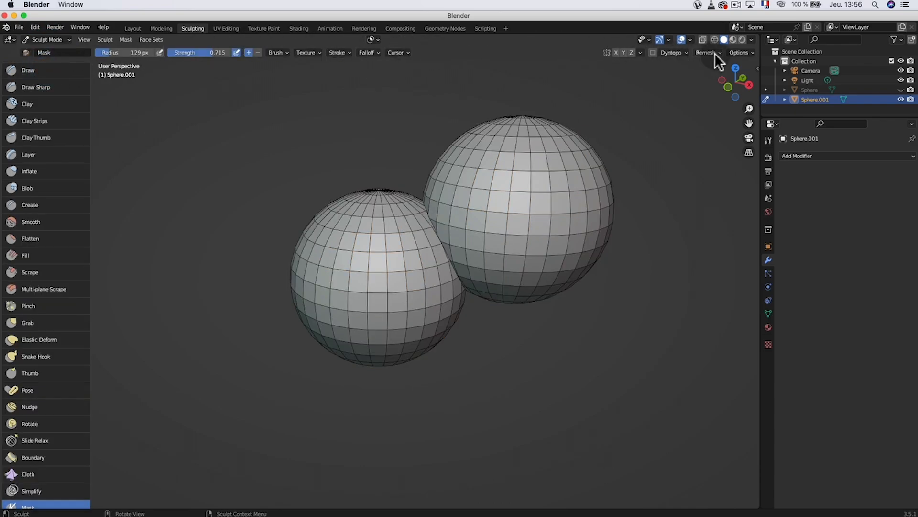
key("ctrl+r")
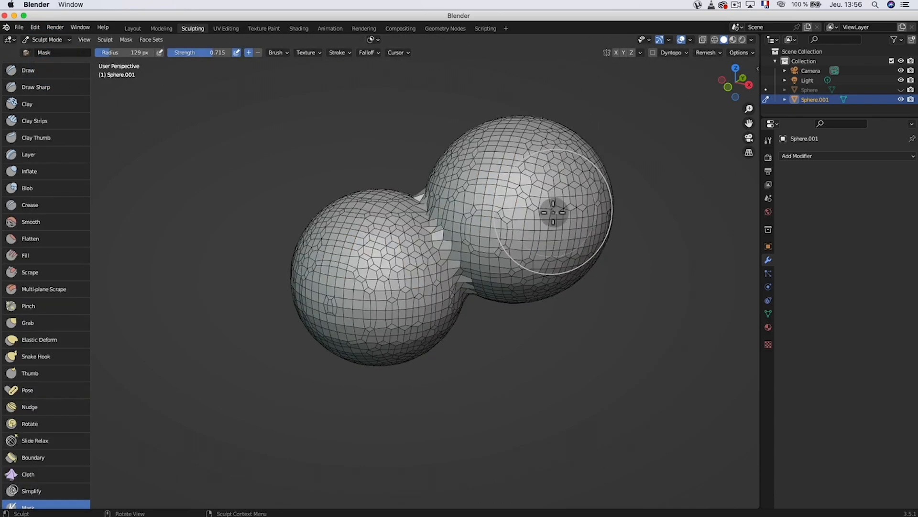
middle_click_drag(513, 154, 543, 205)
Step: Undo the last remesh, set the voxel size to about 0.102 m and remesh the merged spheres again
key("ctrl+z")
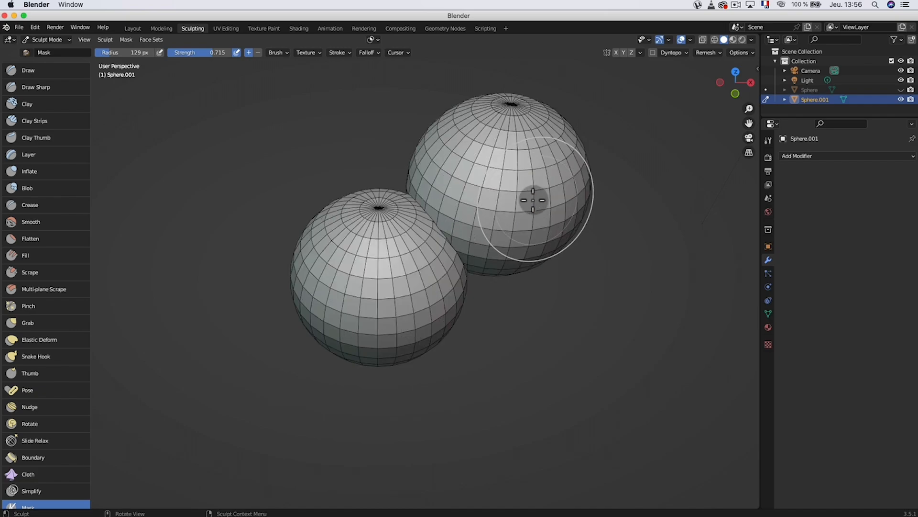
key("shift+r")
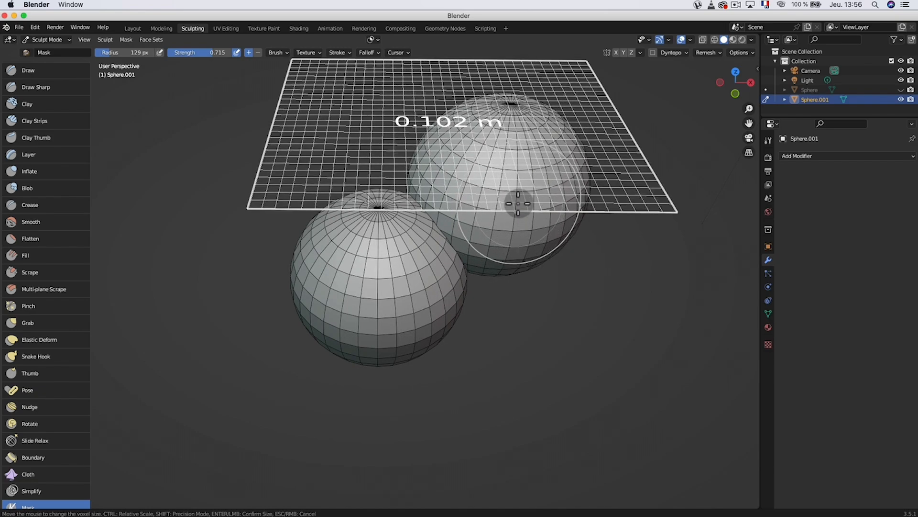
left_click(518, 204)
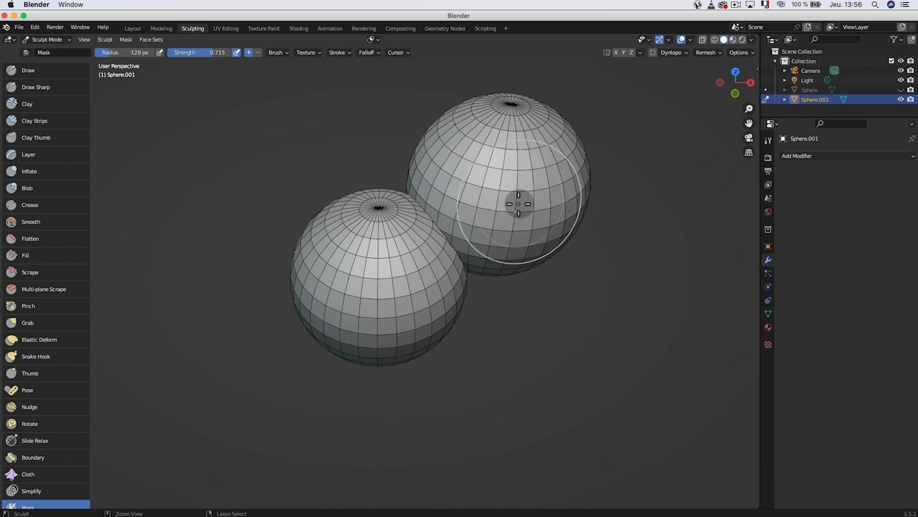
key("ctrl+r")
middle_click_drag(519, 201, 474, 137)
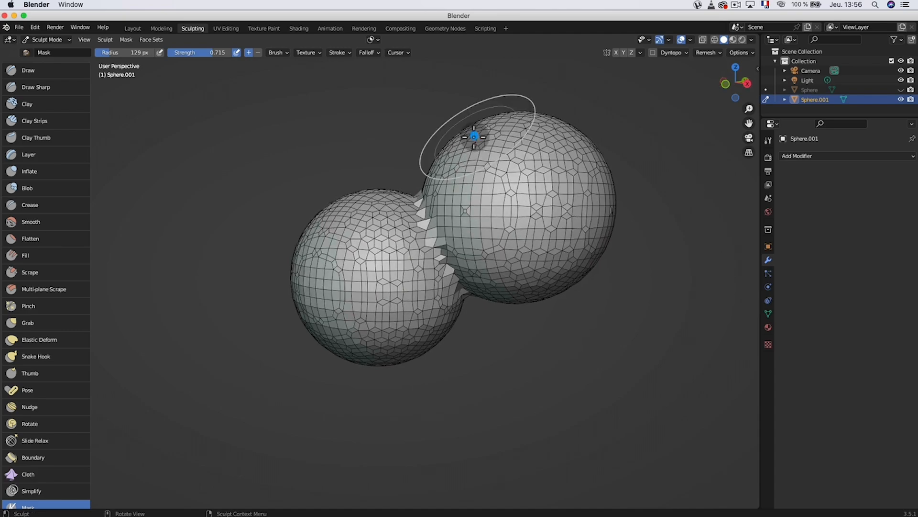